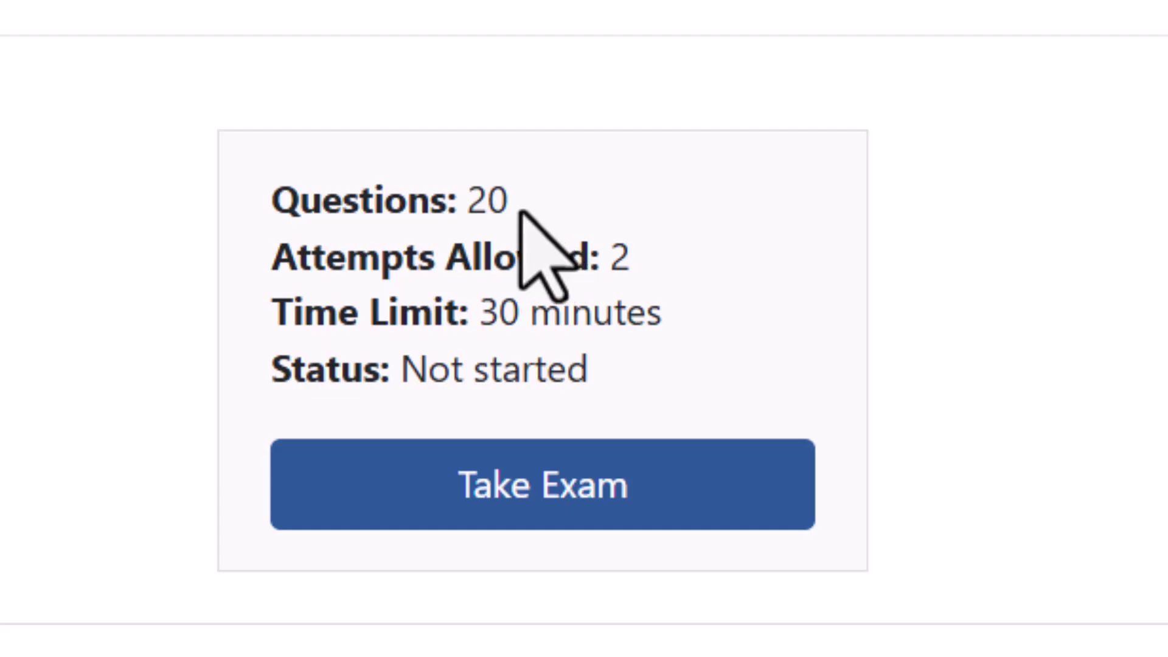
Step: Review the exam's question count, allowed attempts, time limit and status
left_click_drag(469, 198, 500, 207)
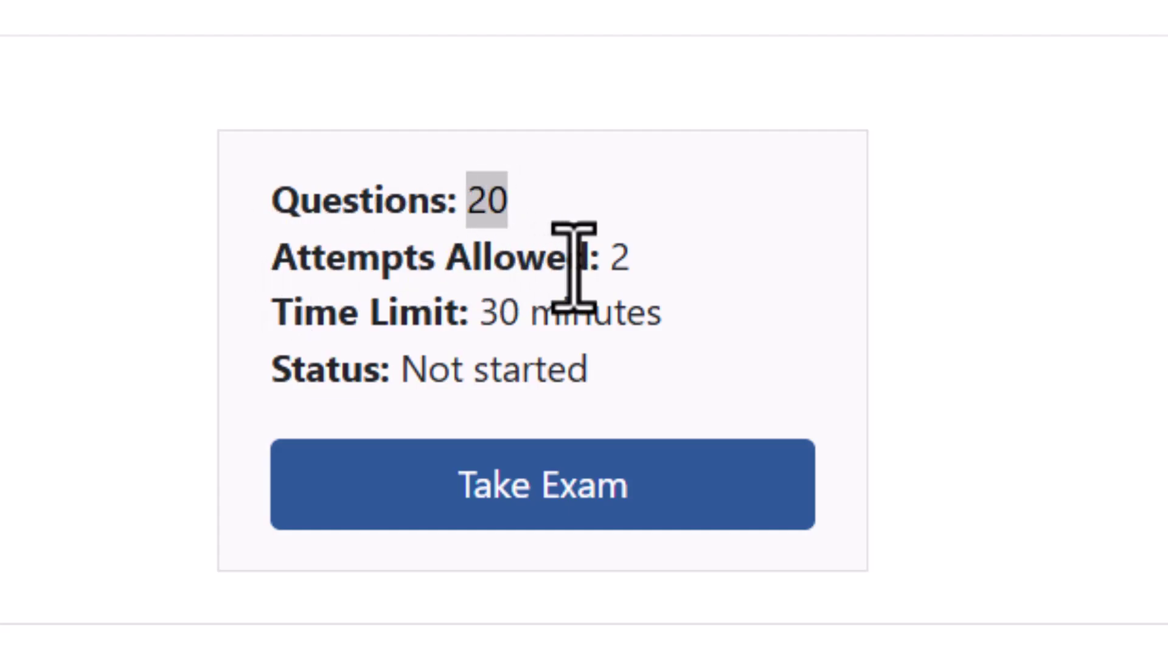
left_click_drag(616, 261, 635, 257)
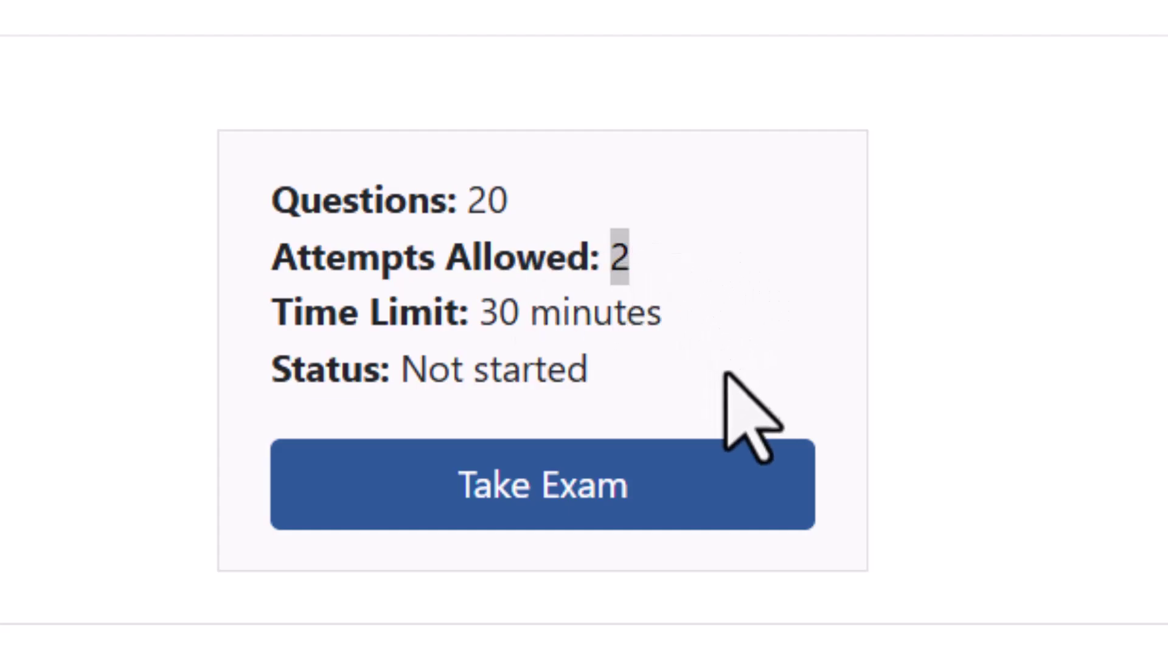
left_click_drag(476, 312, 672, 312)
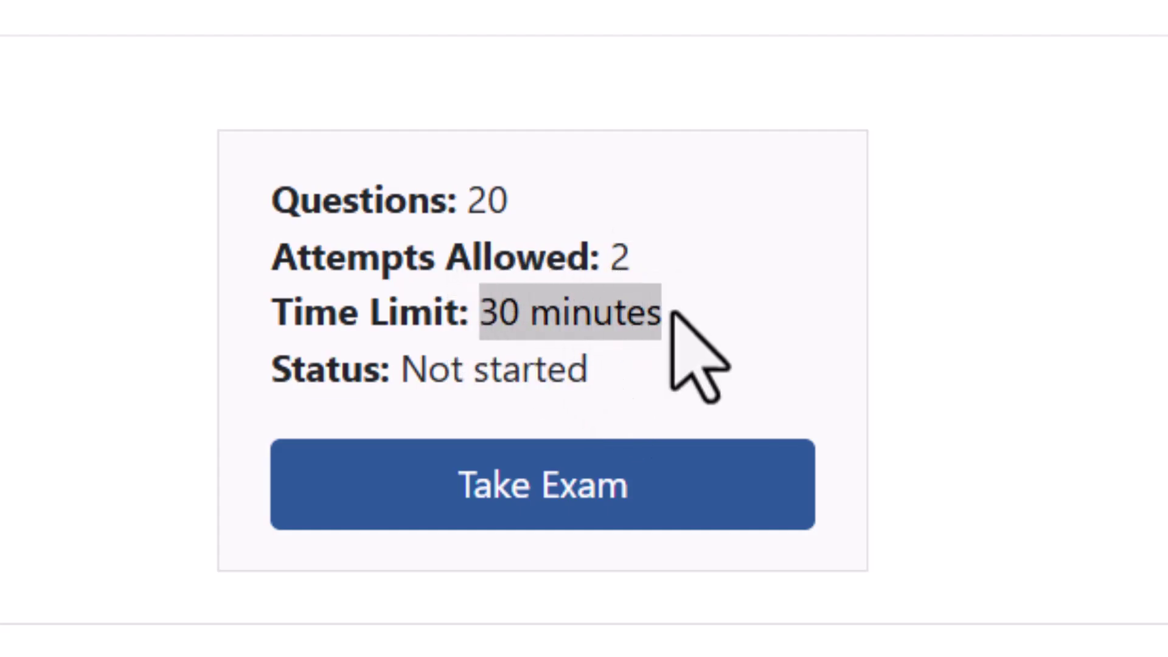
left_click_drag(306, 365, 593, 381)
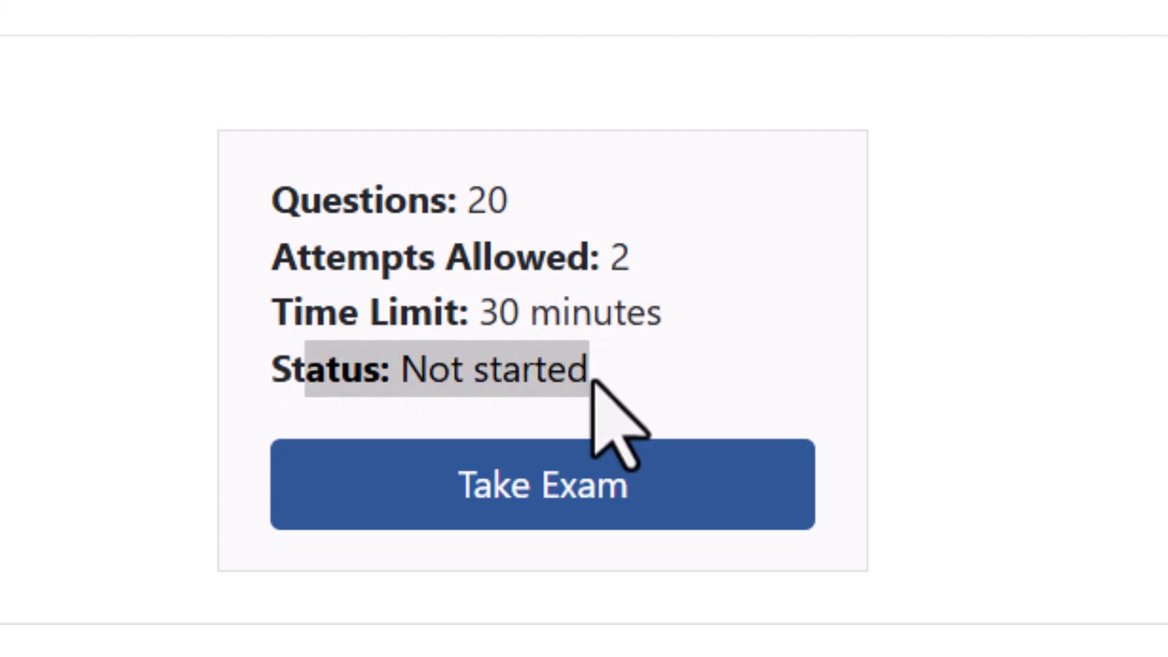
Step: Open the exam, agree to the integrity policy and start the attempt
left_click(516, 487)
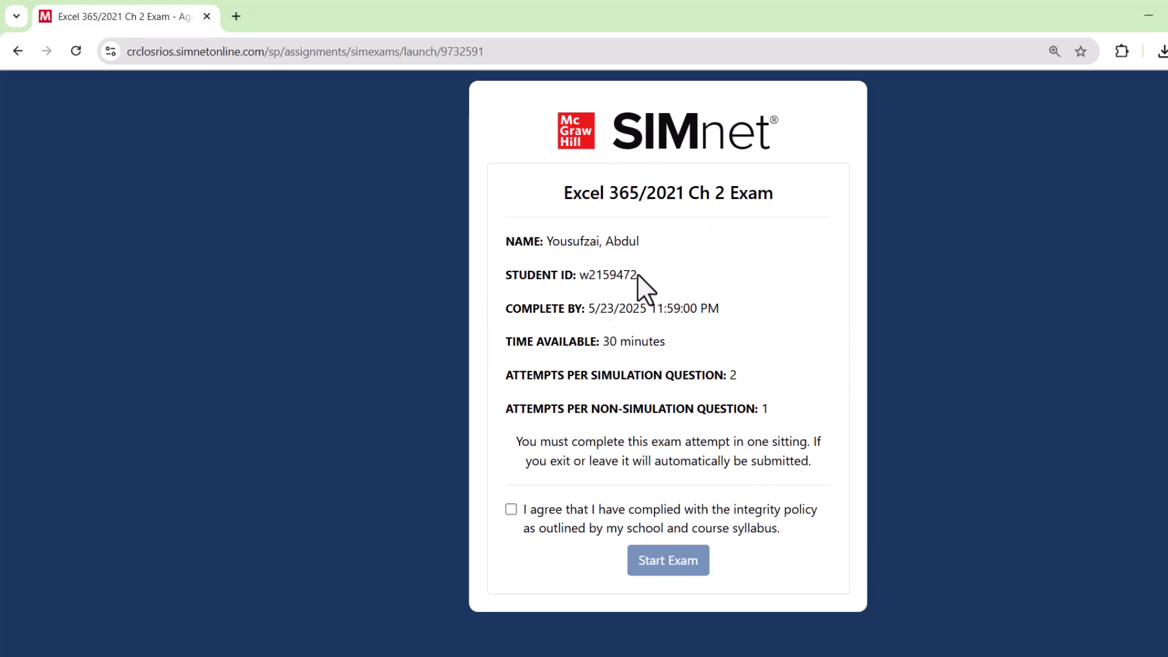
left_click(512, 510)
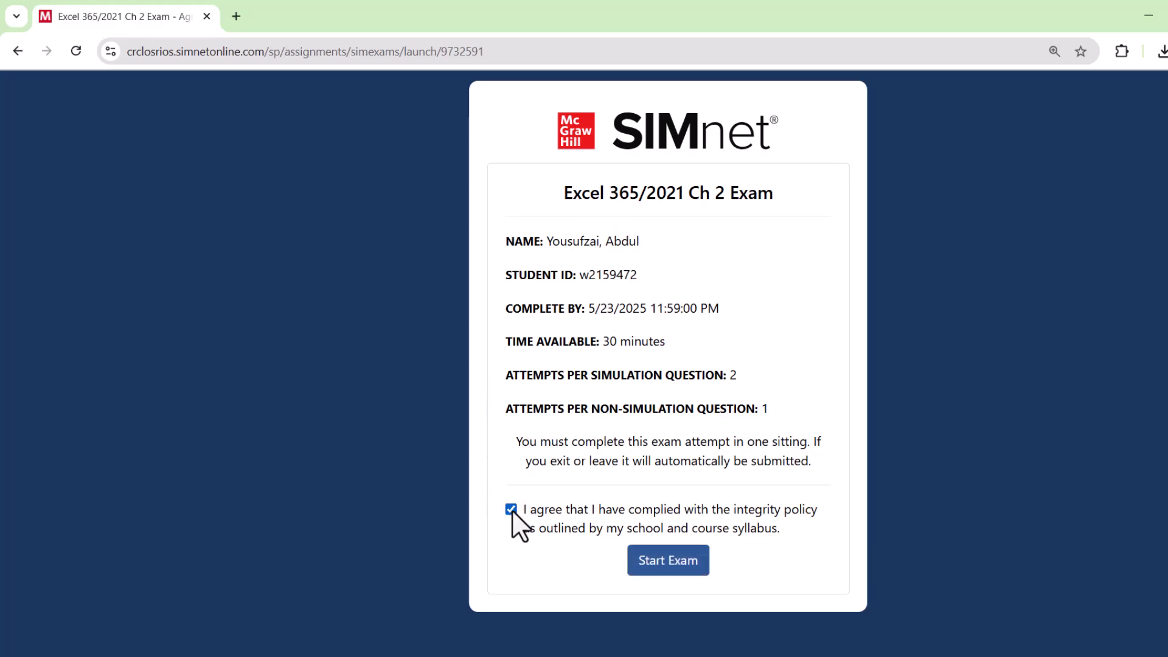
left_click(668, 560)
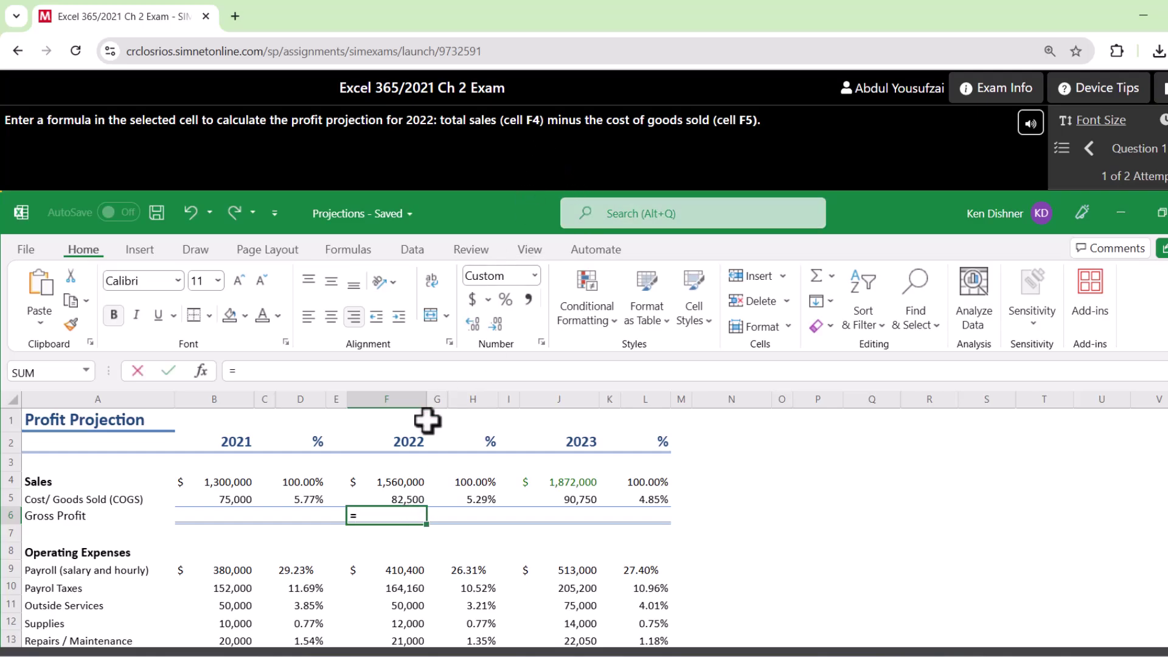
Step: Complete the formula =F4-F5 in cell F6 for the 2022 gross profit and continue to the following question
left_click(401, 483)
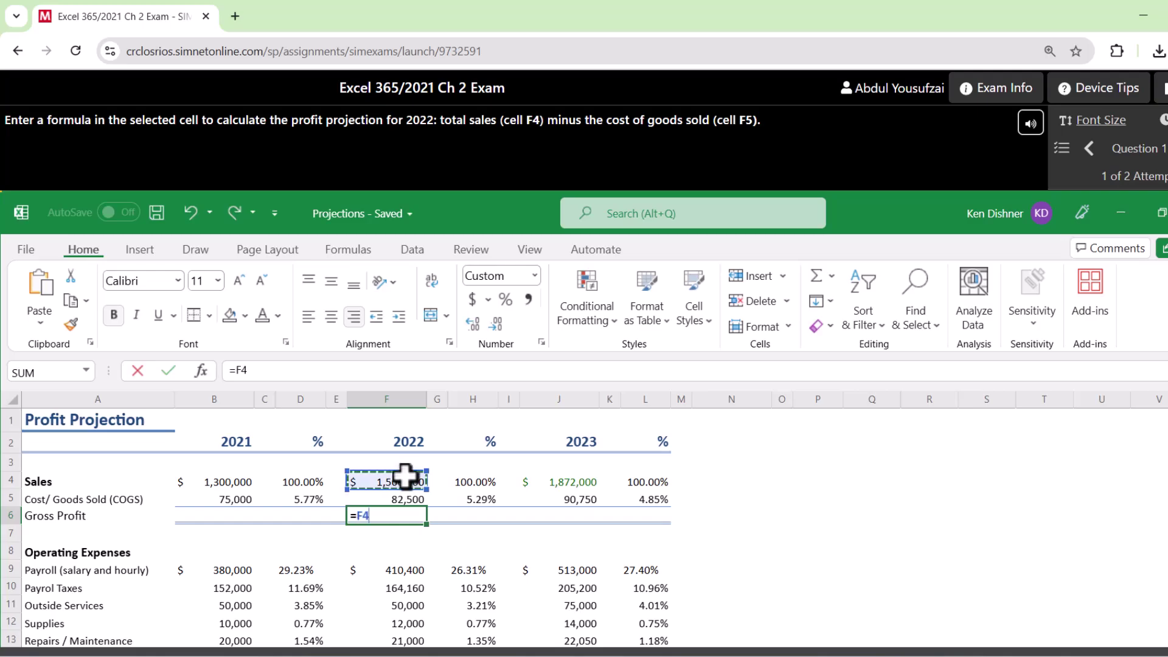
type("-")
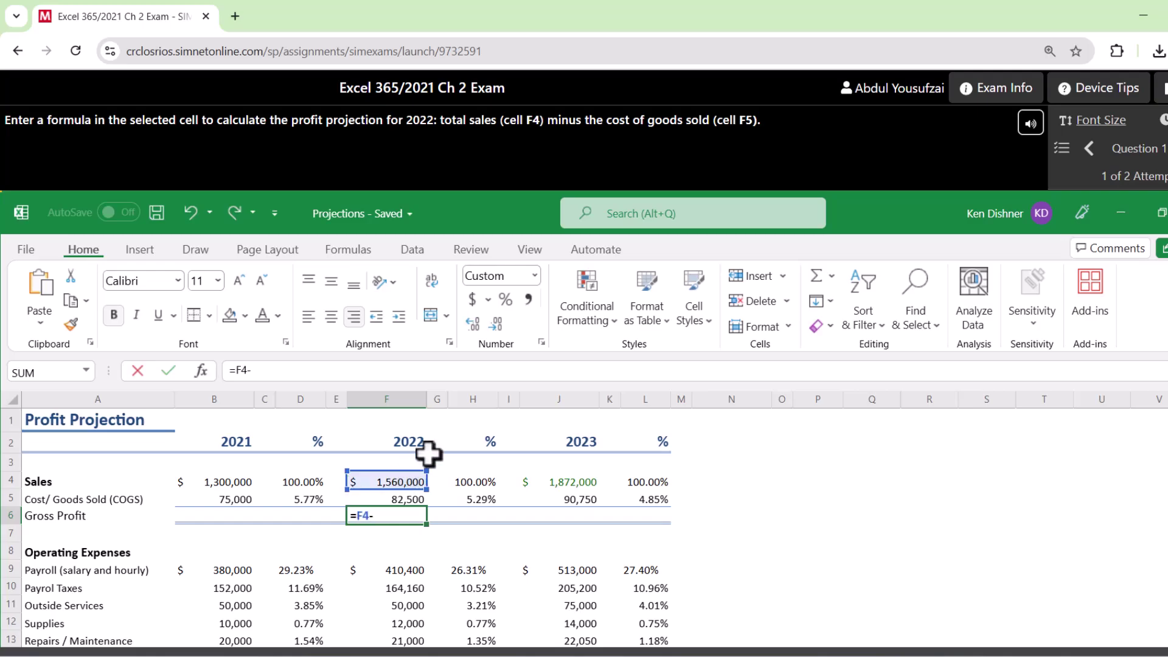
left_click(400, 501)
key("Return")
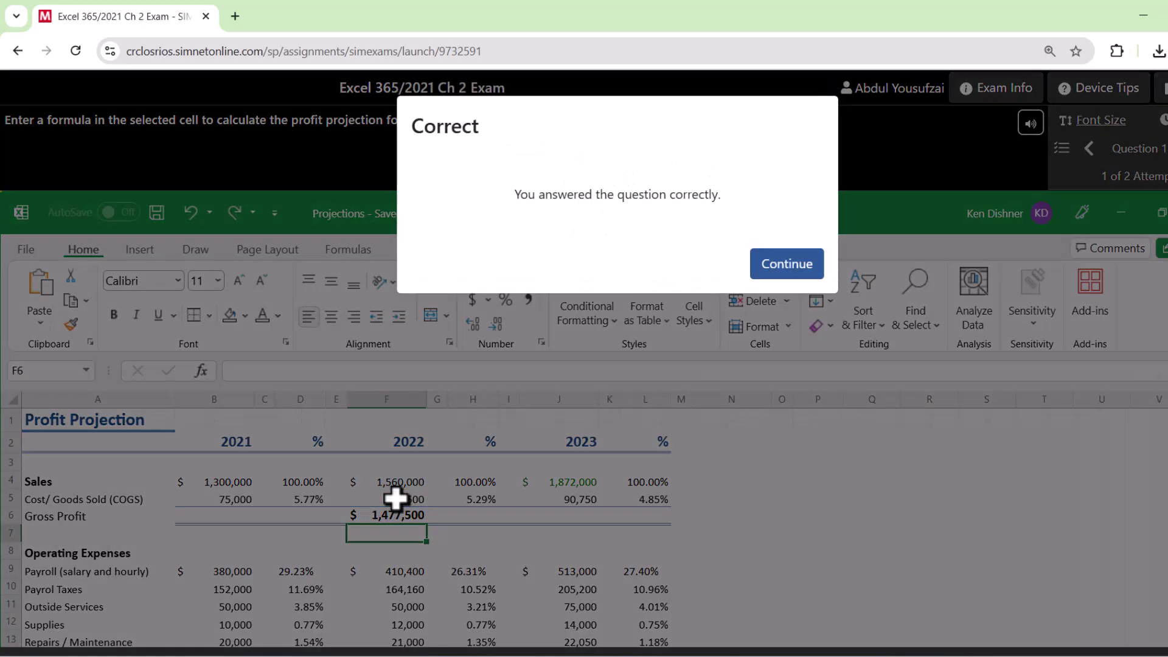
left_click(765, 275)
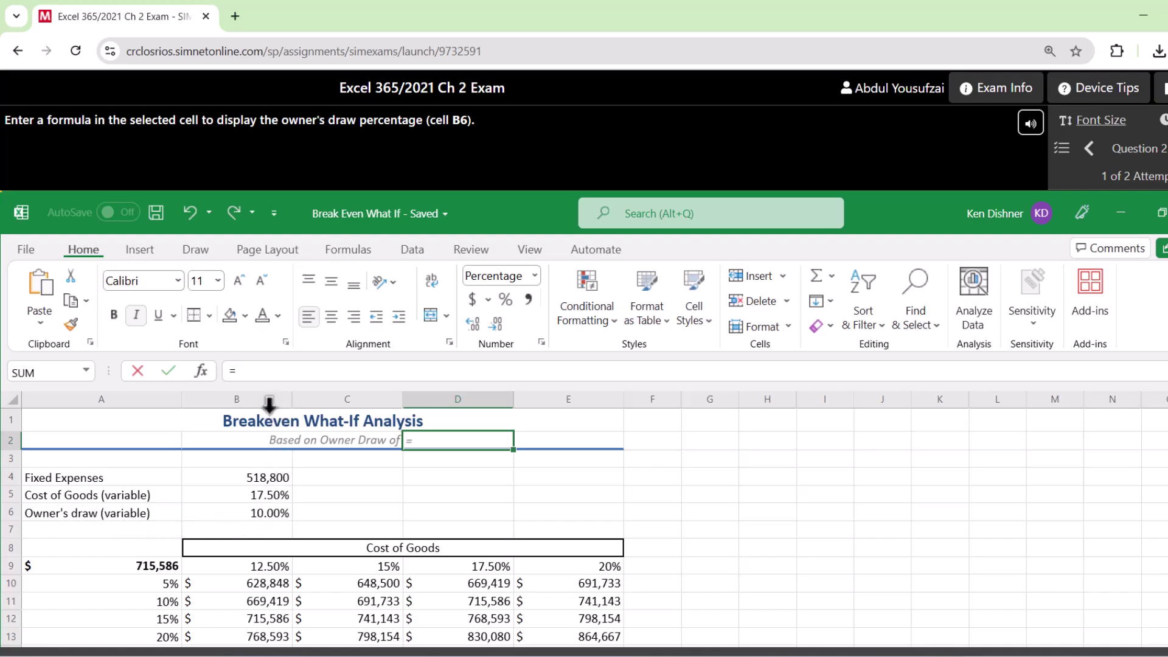
Step: Reference the owner's draw percentage with =B6 in cell D2 and move on to the next question
left_click(269, 513)
key("Return")
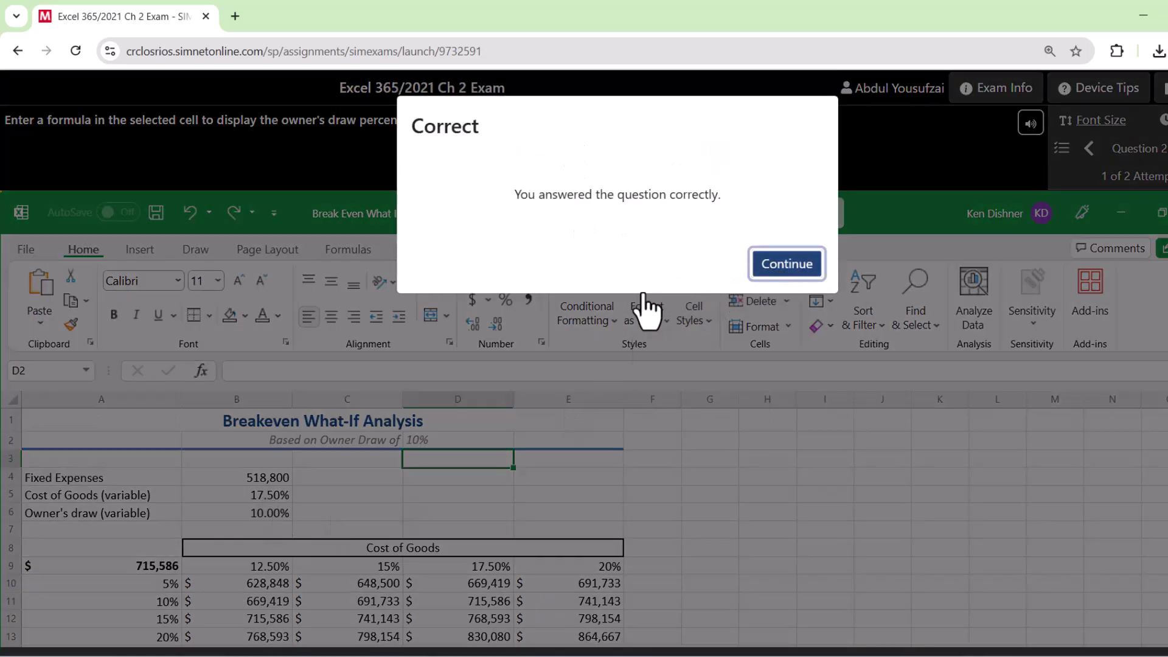
left_click(755, 268)
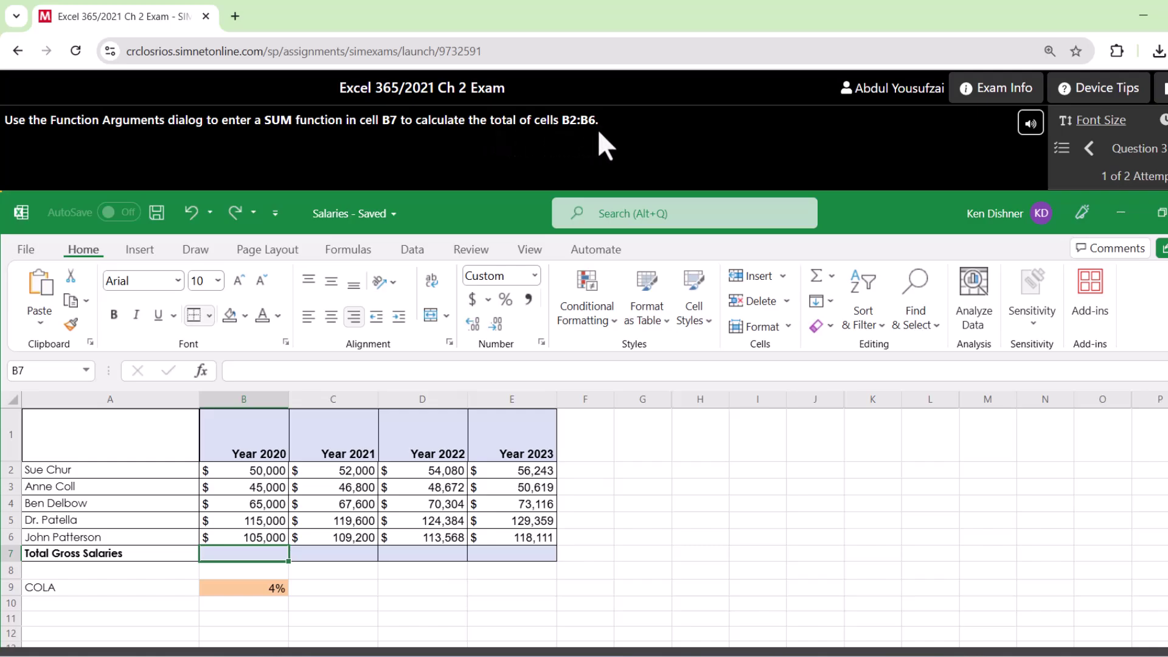
Step: Insert a SUM function for B2:B6 in cell B7 through the Function Arguments dialog and continue to the next question
left_click(344, 249)
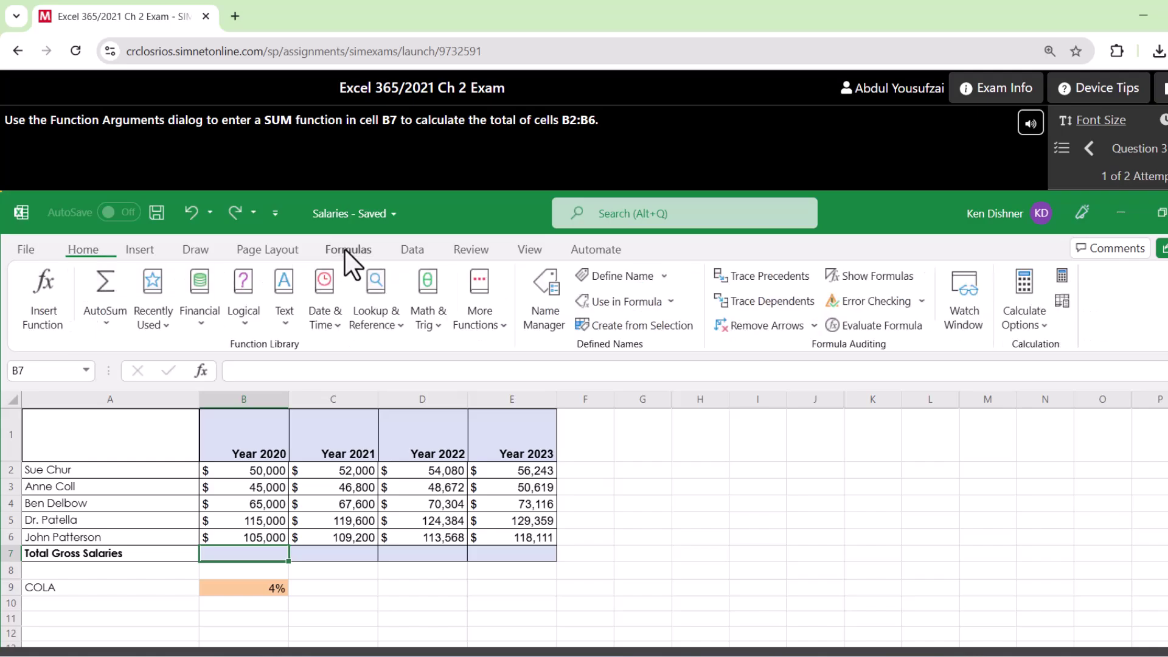
left_click(437, 333)
scroll(480, 462, "down", 6)
scroll(474, 466, "down", 12)
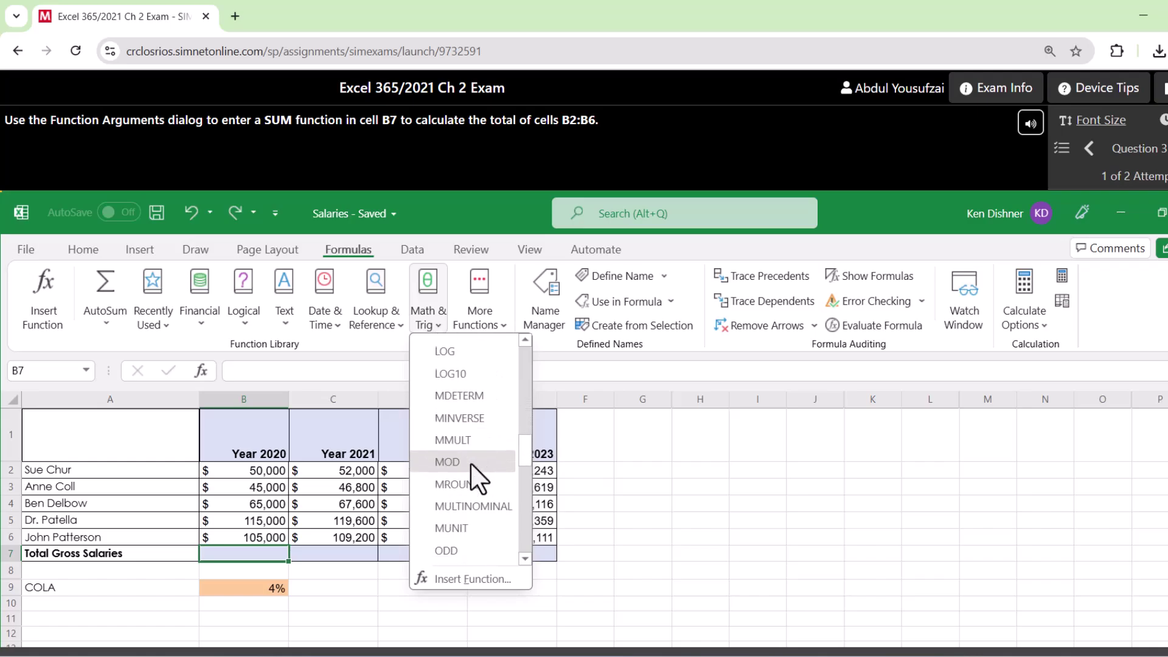
scroll(465, 462, "down", 4)
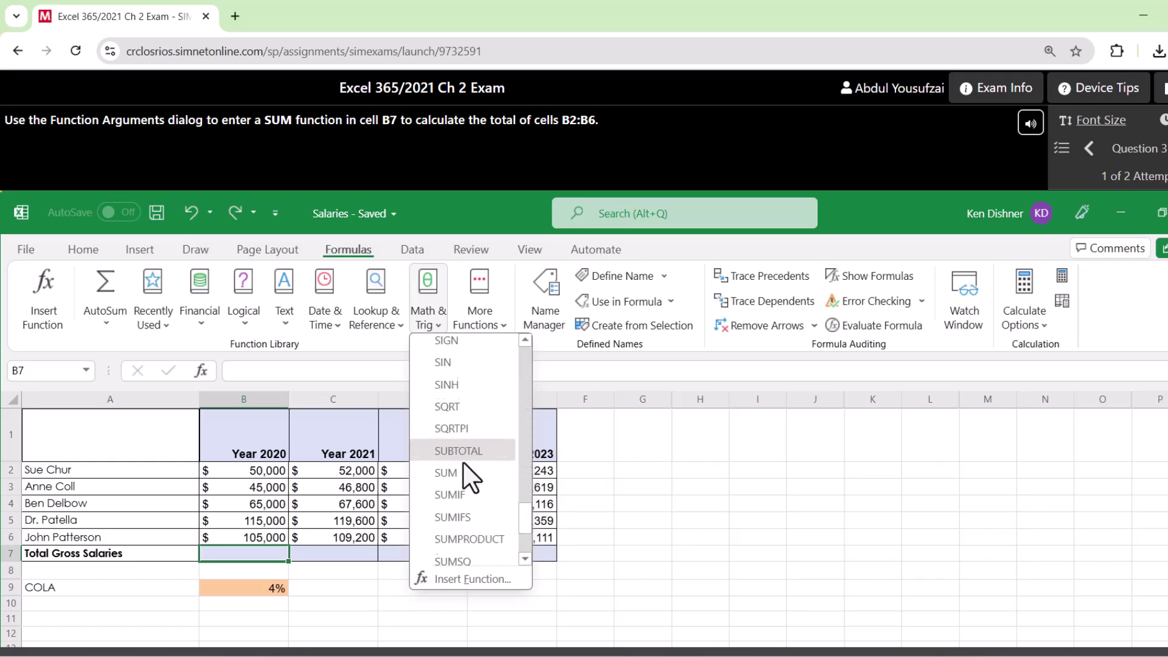
left_click(448, 392)
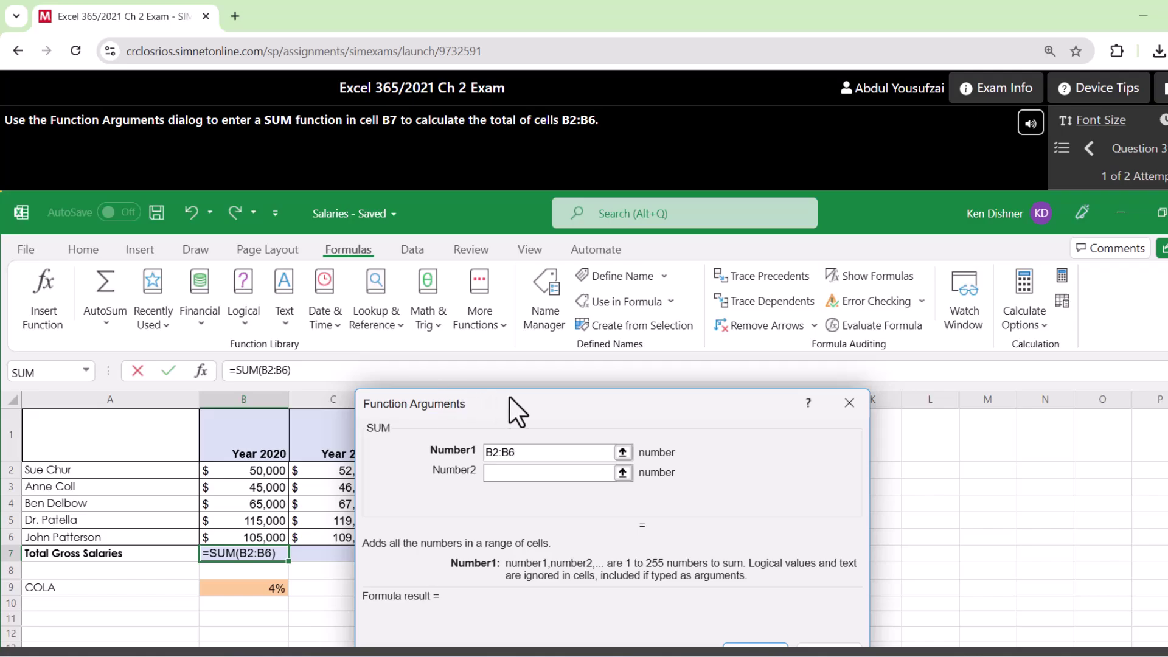
left_click_drag(512, 401, 351, 219)
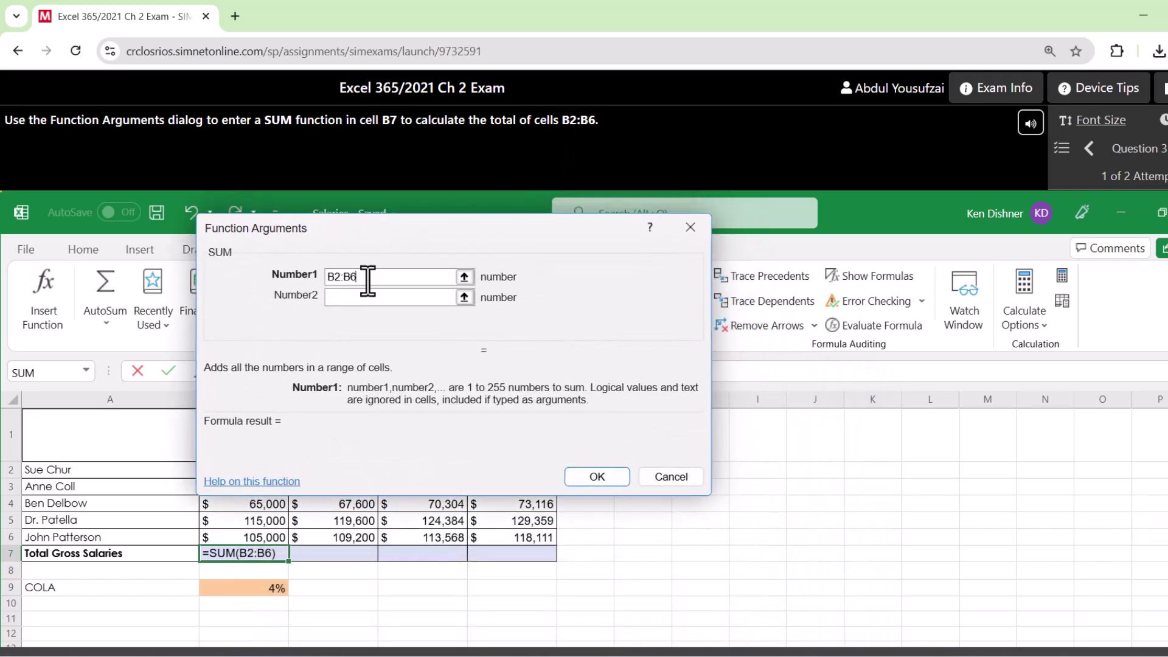
left_click(584, 473)
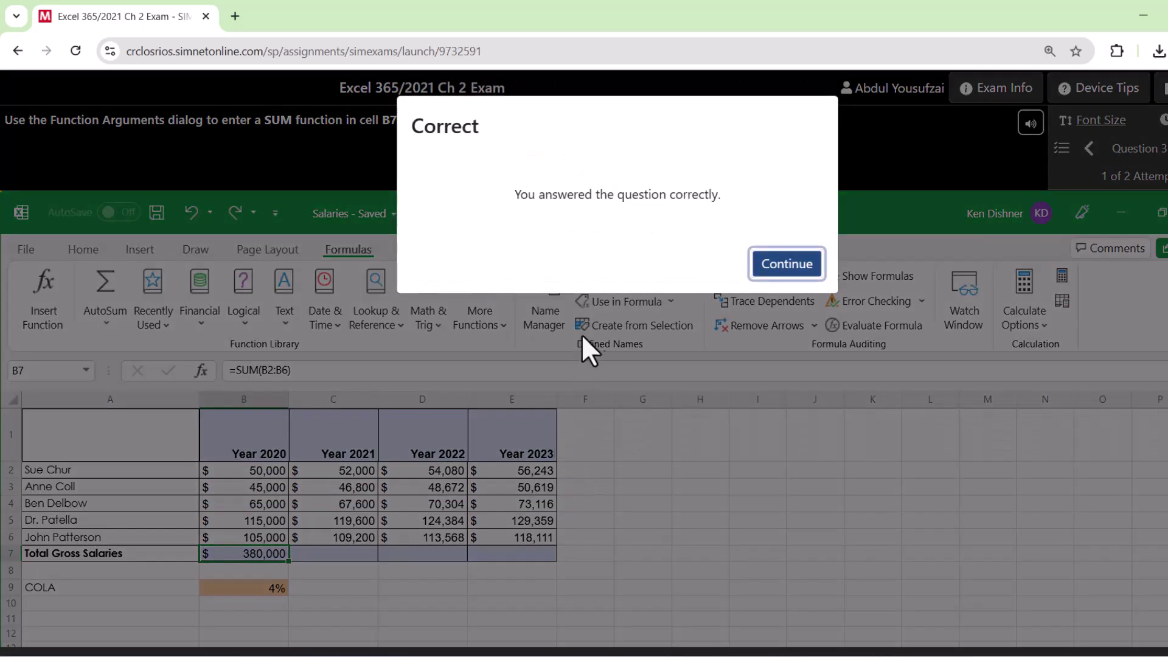
left_click(768, 272)
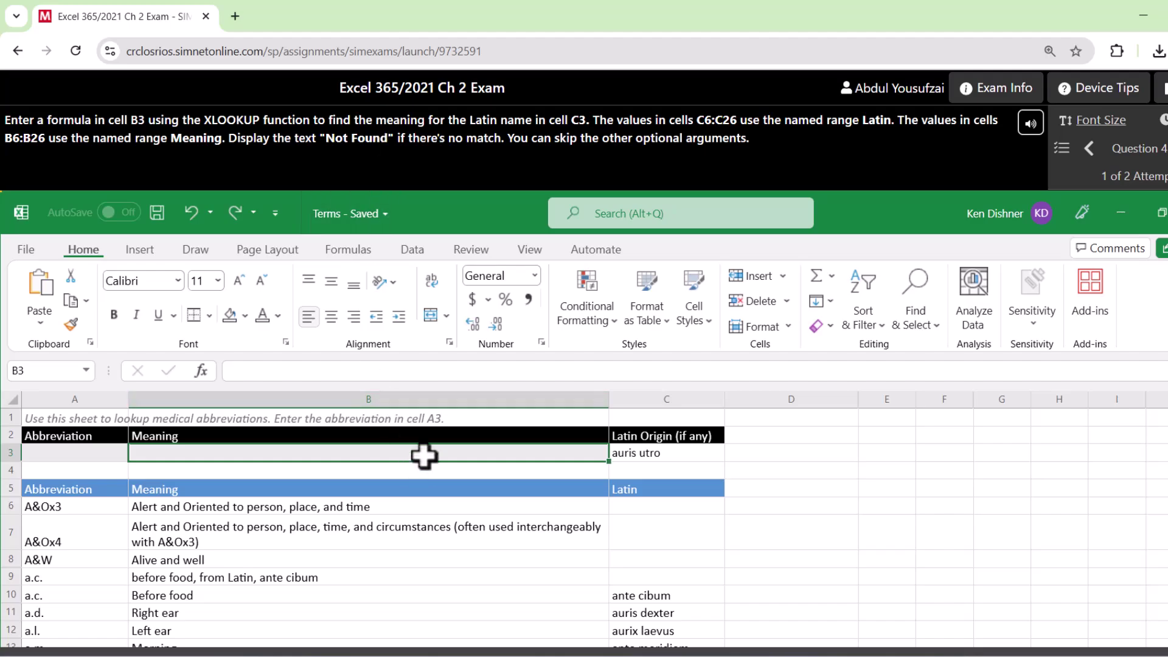
Step: Insert an XLOOKUP function in cell B3 with C3 as the lookup value
left_click(344, 246)
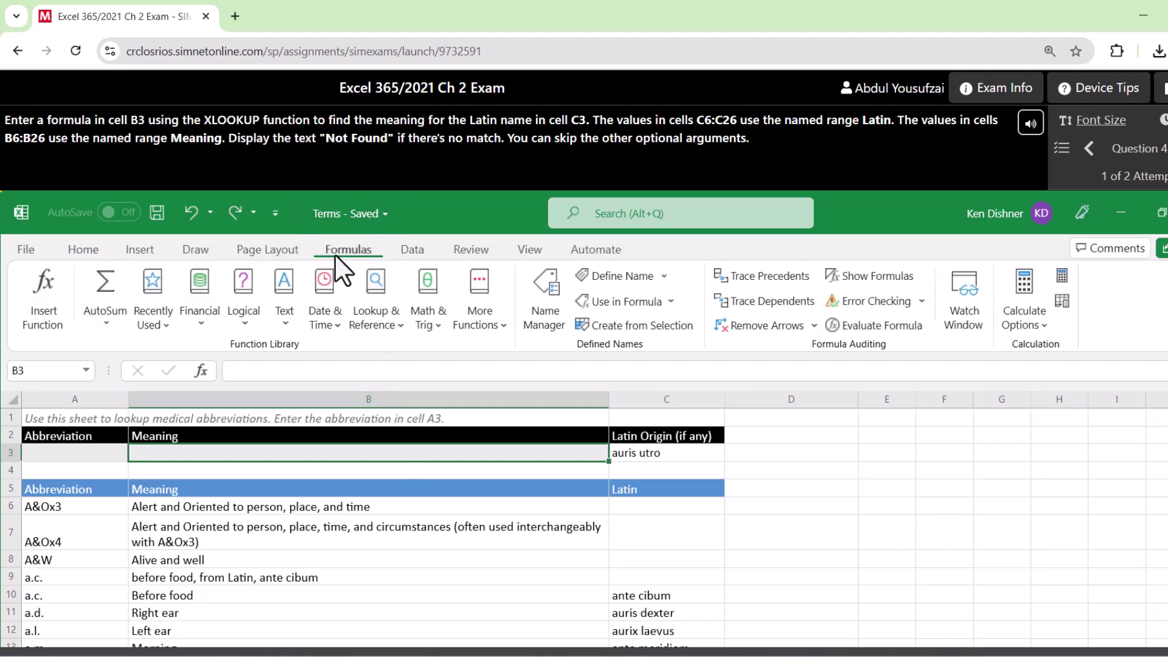
left_click(374, 318)
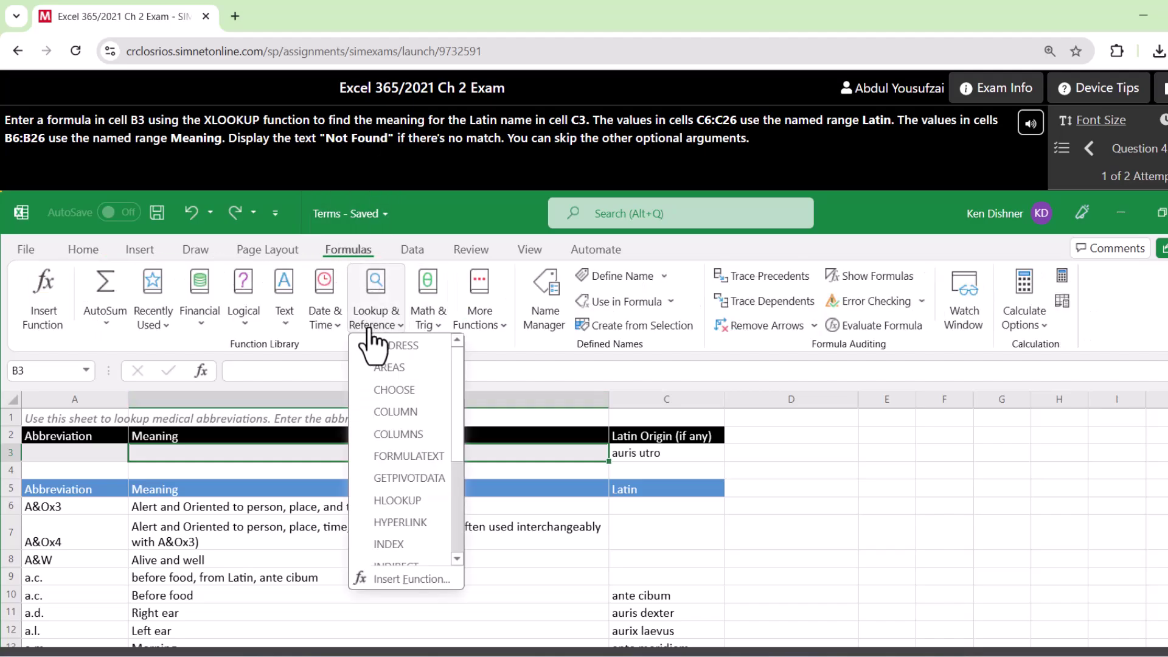
scroll(393, 426, "down", 5)
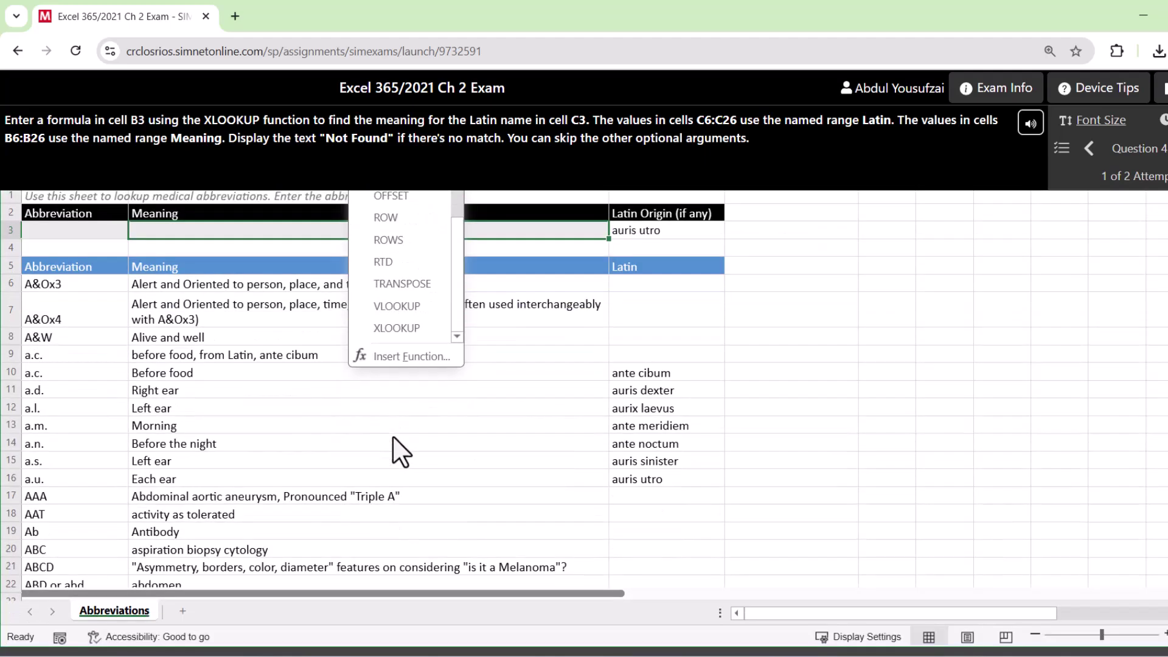
left_click(396, 331)
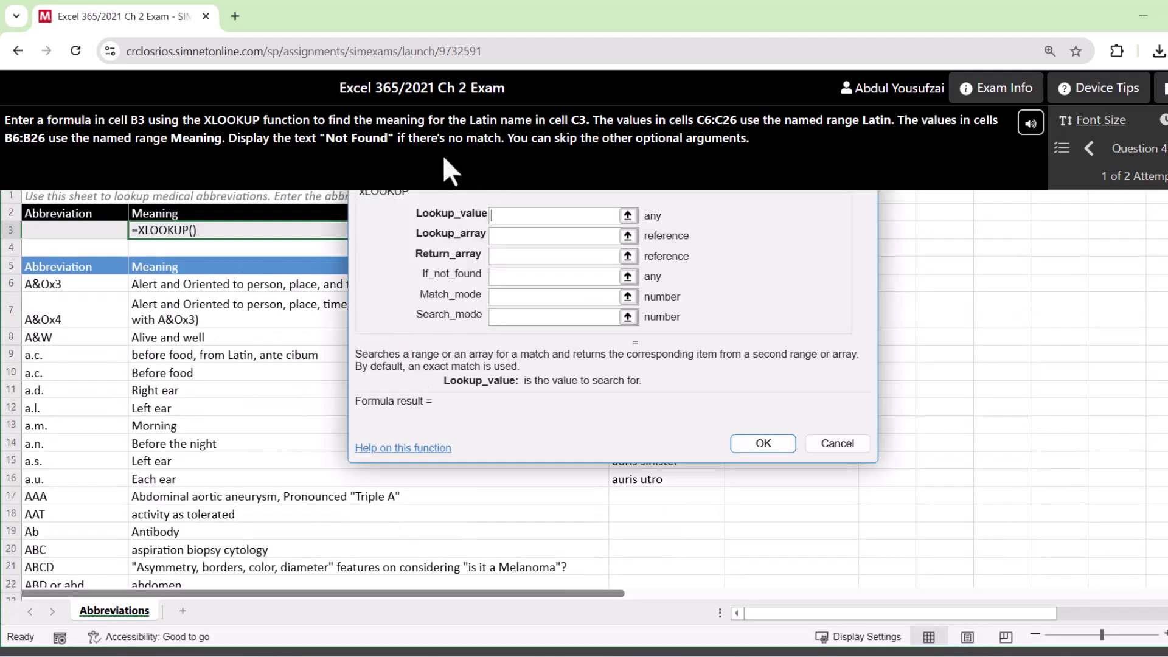
scroll(230, 277, "up", 2)
left_click_drag(522, 252, 347, 350)
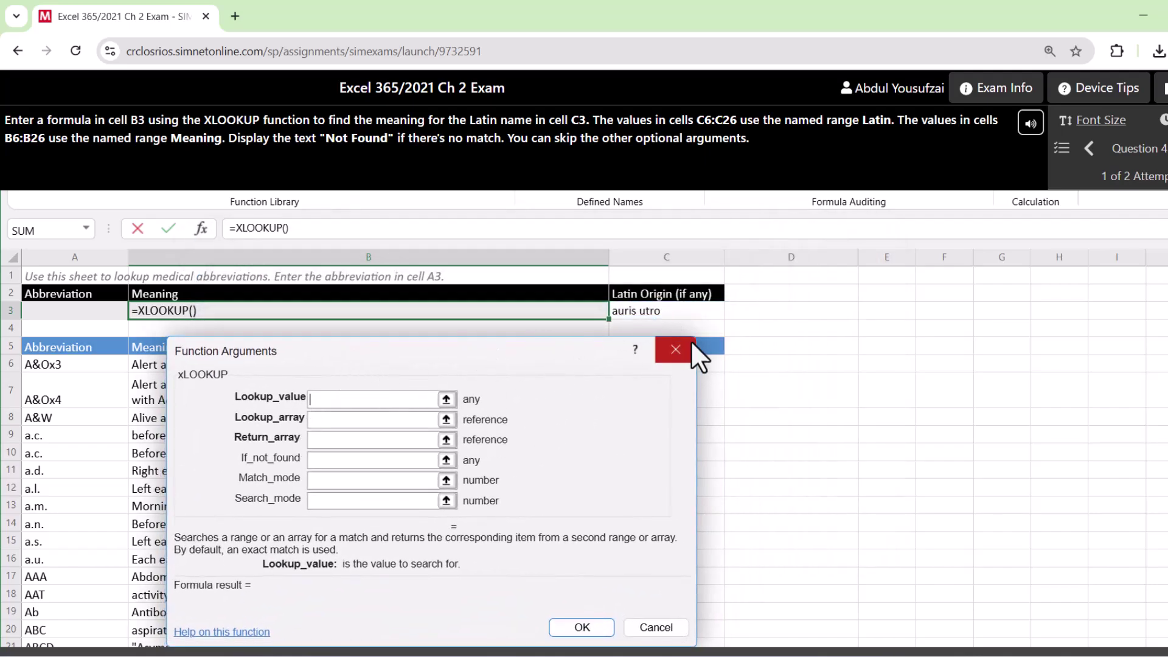
left_click(655, 312)
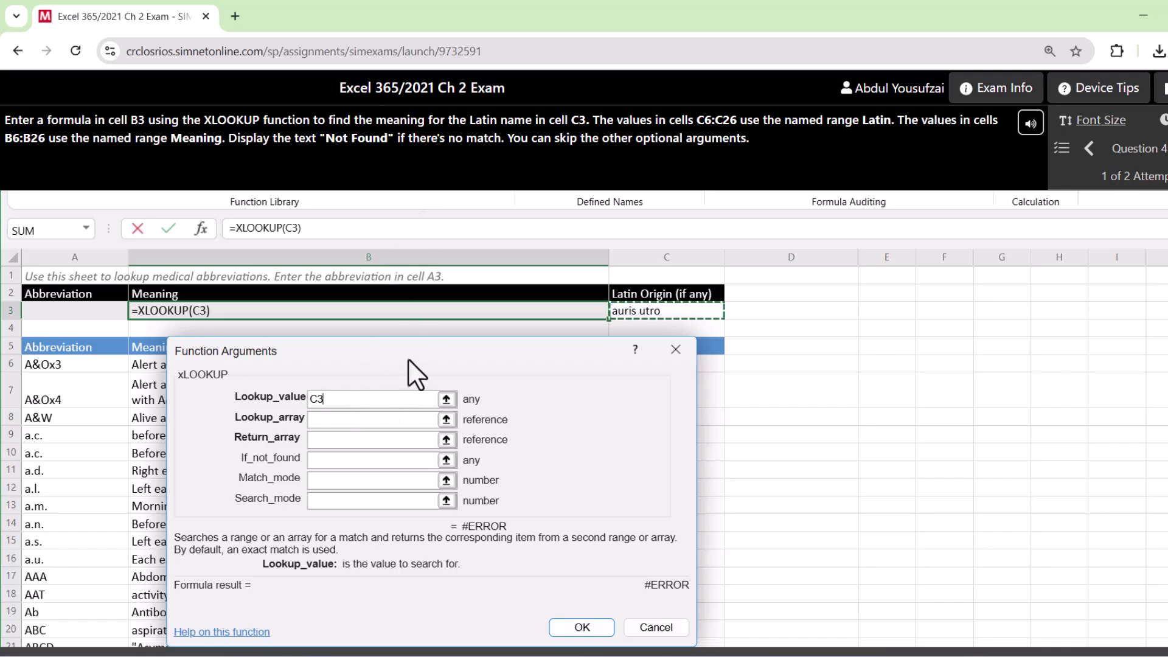
Step: Set the XLOOKUP lookup array to C6:C26 and the return array to B6:B26
left_click_drag(398, 352, 299, 293)
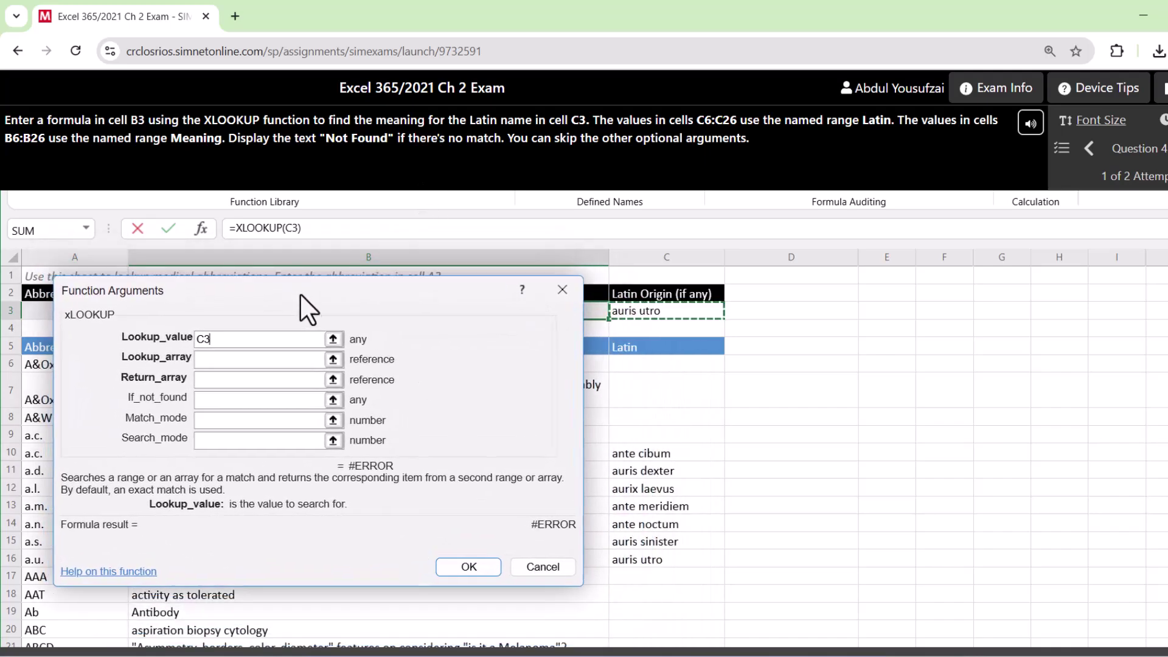
left_click(257, 360)
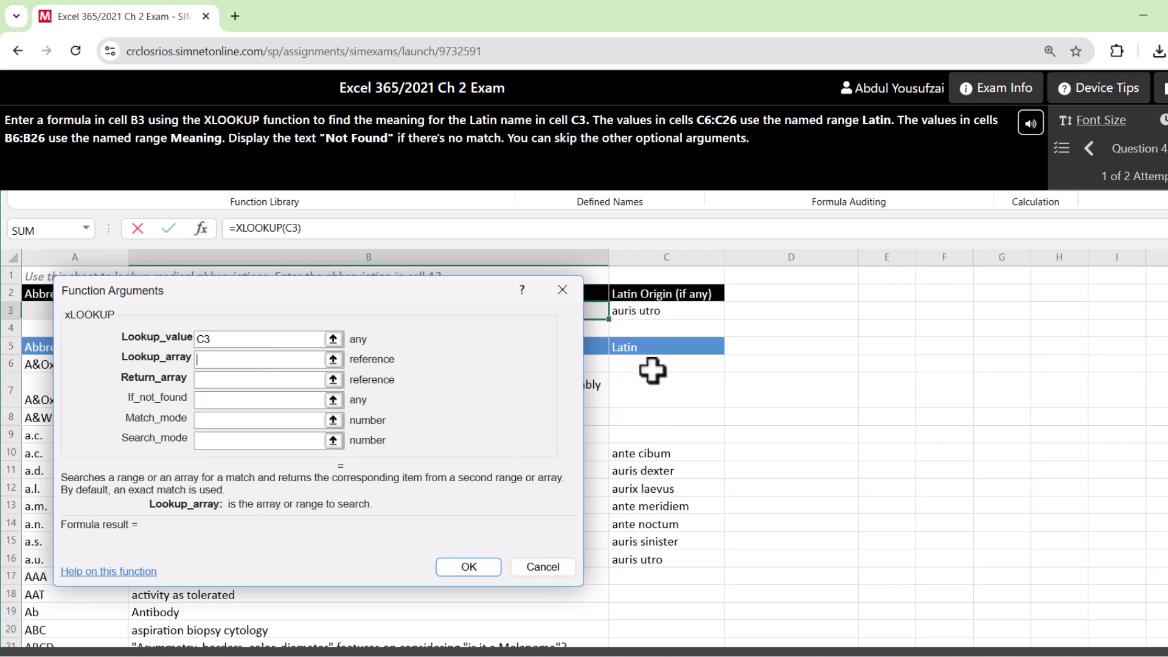
left_click_drag(651, 362, 666, 598)
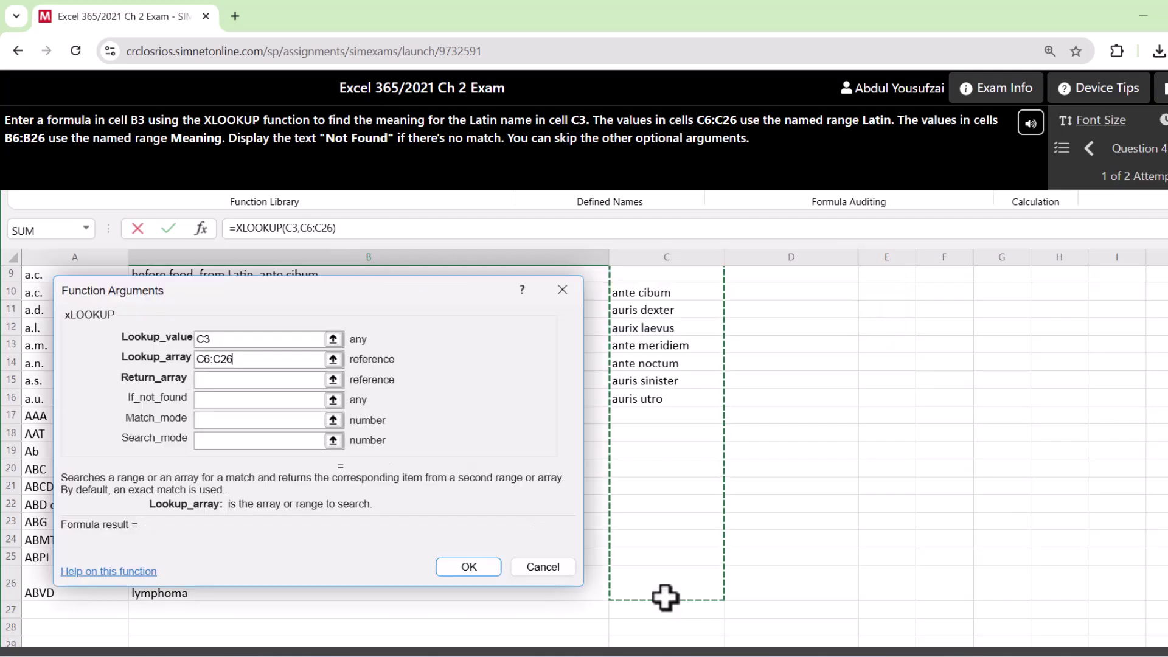
left_click(261, 386)
left_click_drag(311, 295, 601, 312)
scroll(244, 385, "up", 3)
left_click_drag(198, 371, 230, 370)
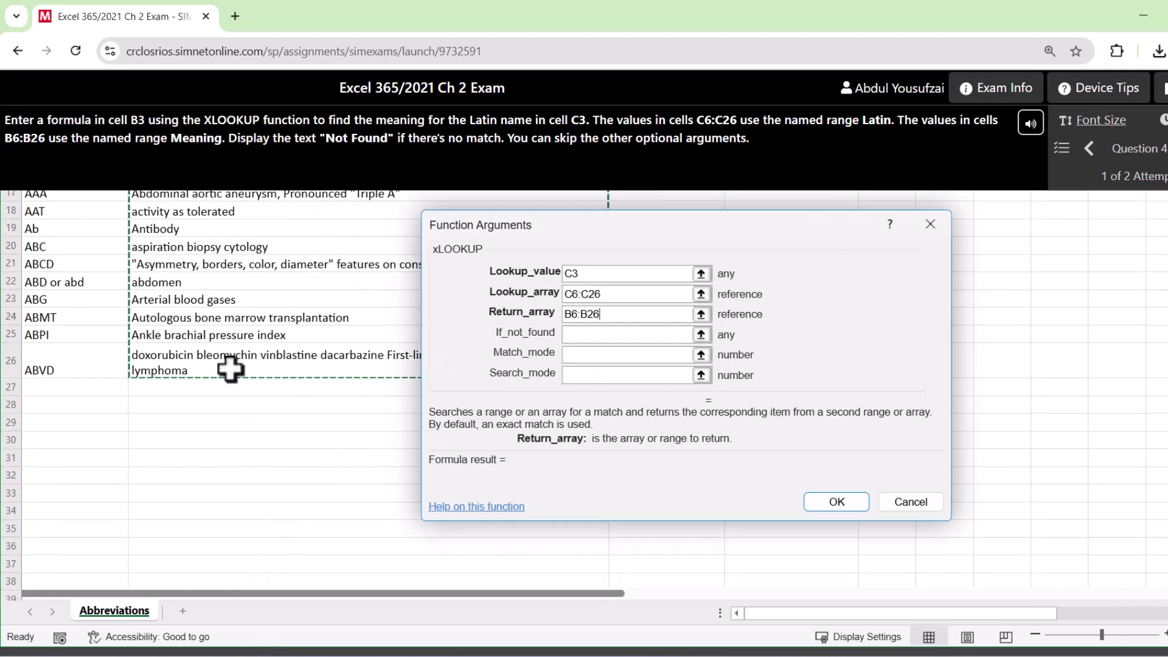
Step: Set the XLOOKUP if-not-found text to "Not Found", confirm the function and continue to the next question
left_click(572, 335)
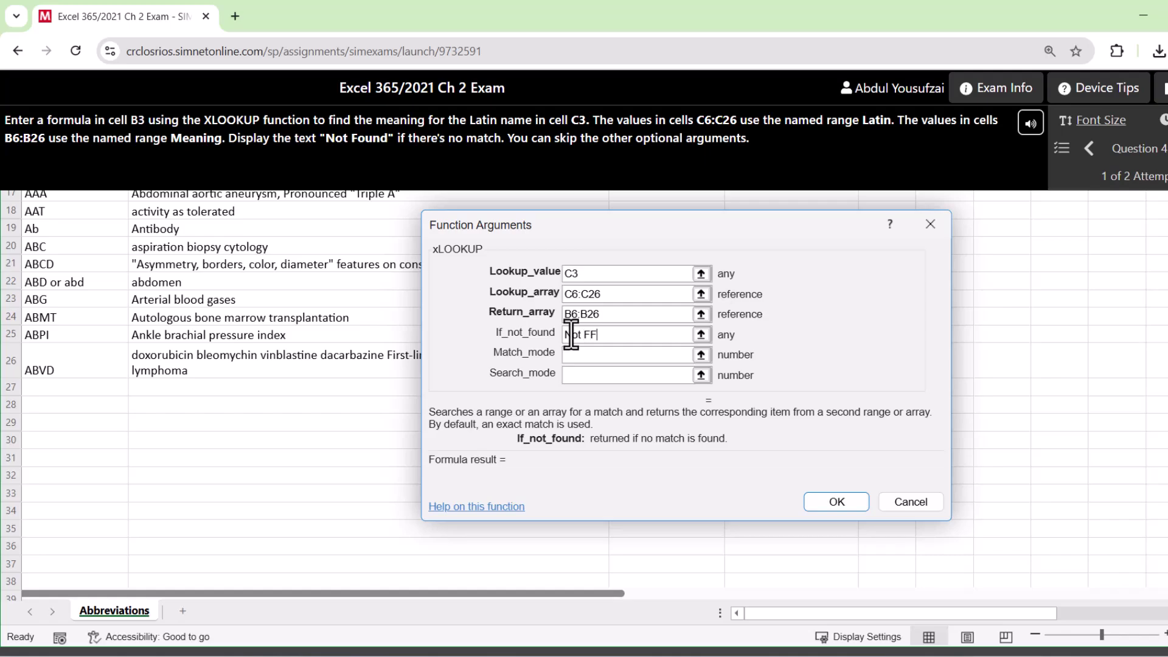
type("Not Found")
left_click(827, 502)
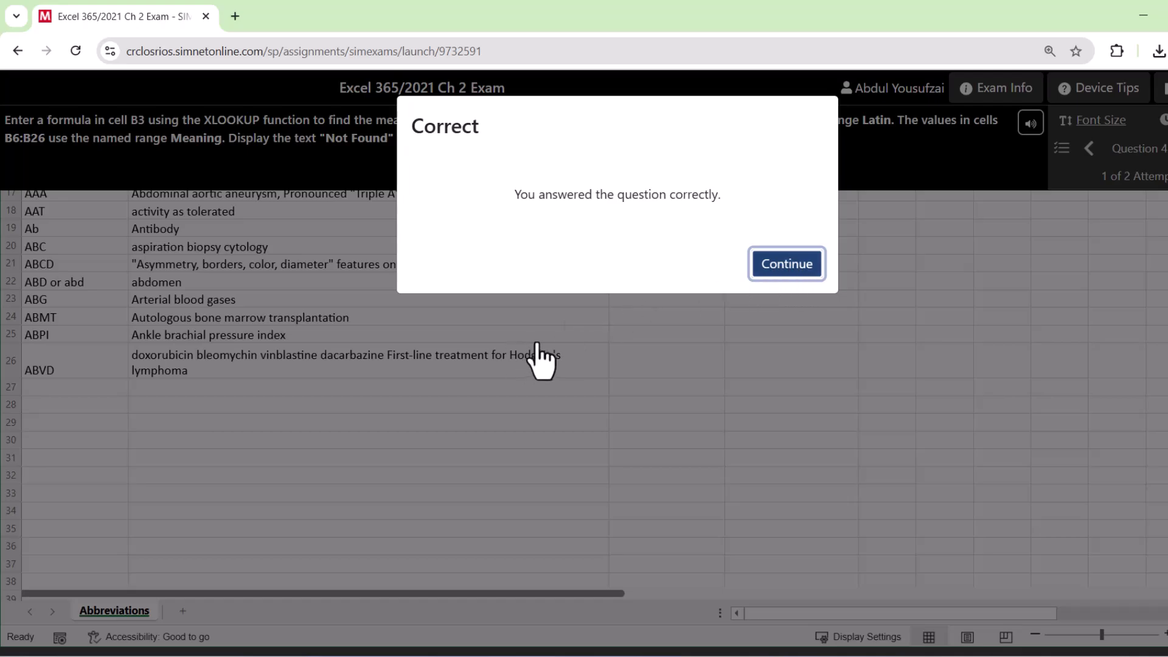
key("Return")
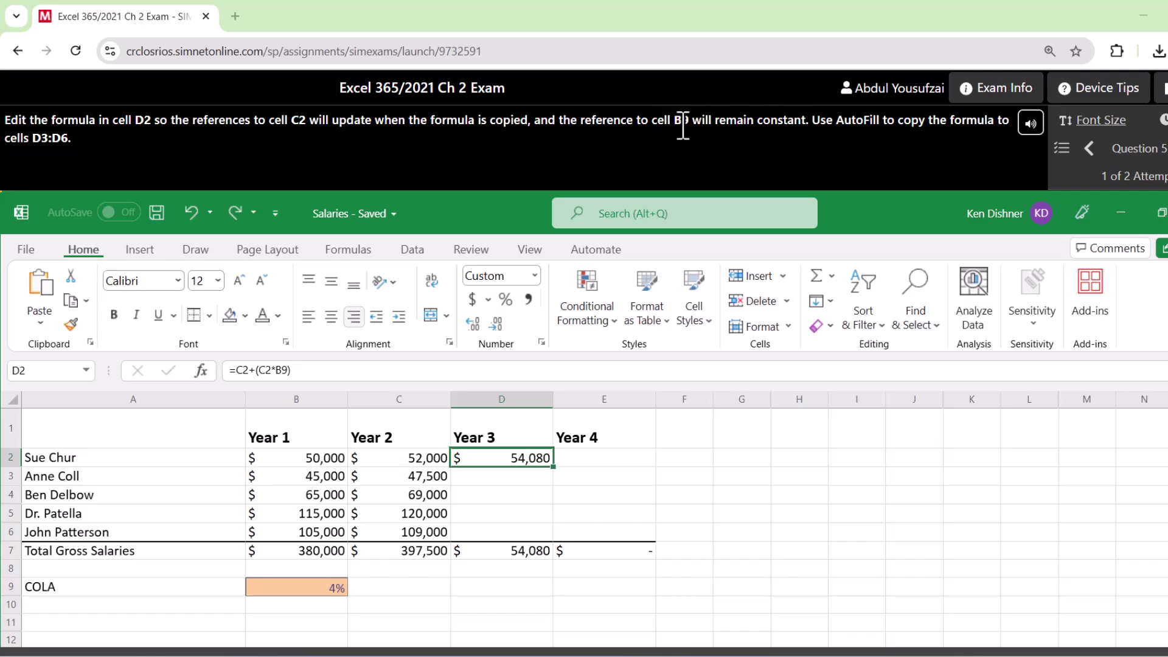
Step: Make the B9 reference absolute in the formula in cell D2
double_click(519, 457)
double_click(516, 457)
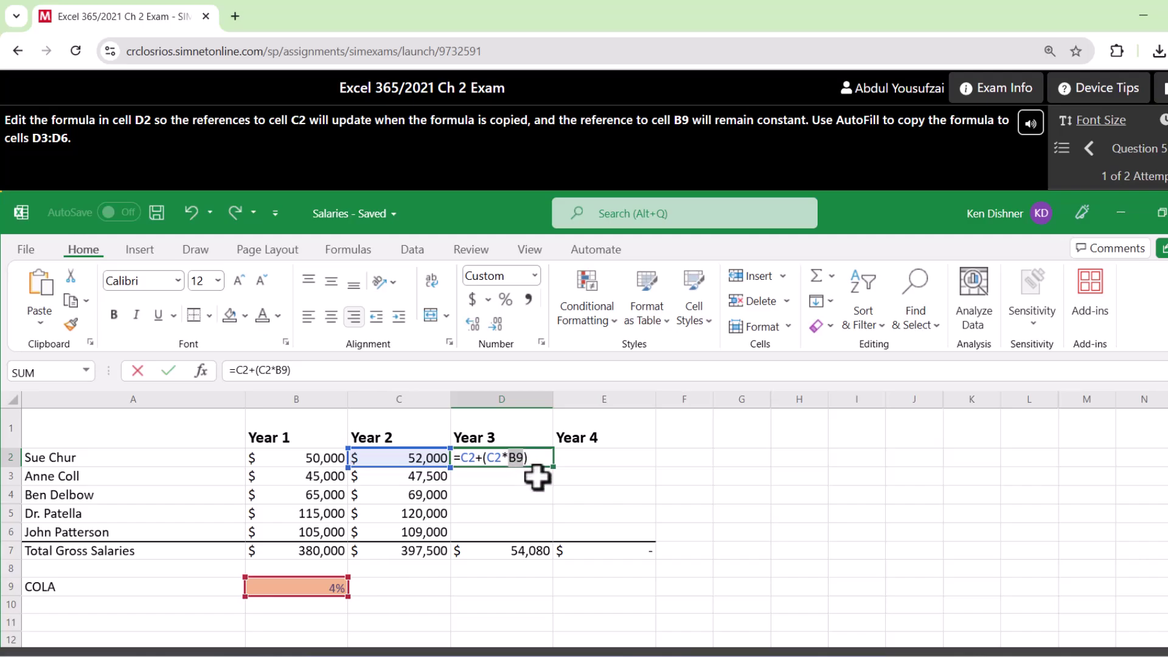
key("F4")
key("Return")
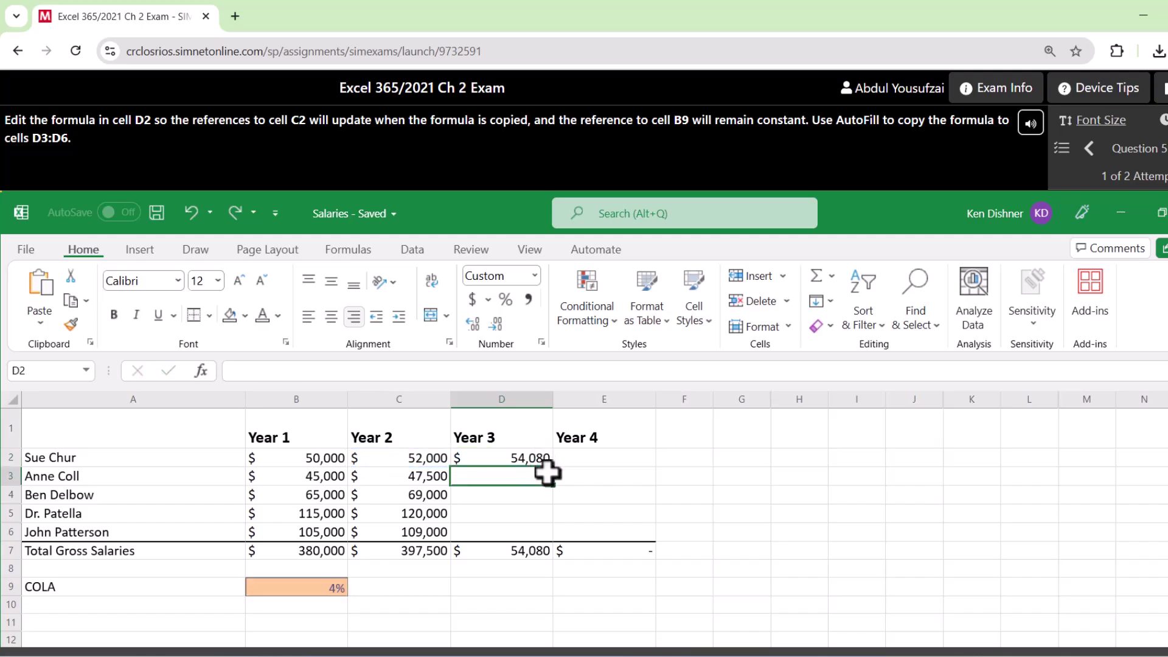
Step: AutoFill the formula in cell D2 down to D3:D6 and continue to the next question
left_click(541, 461)
left_click_drag(551, 470, 544, 539)
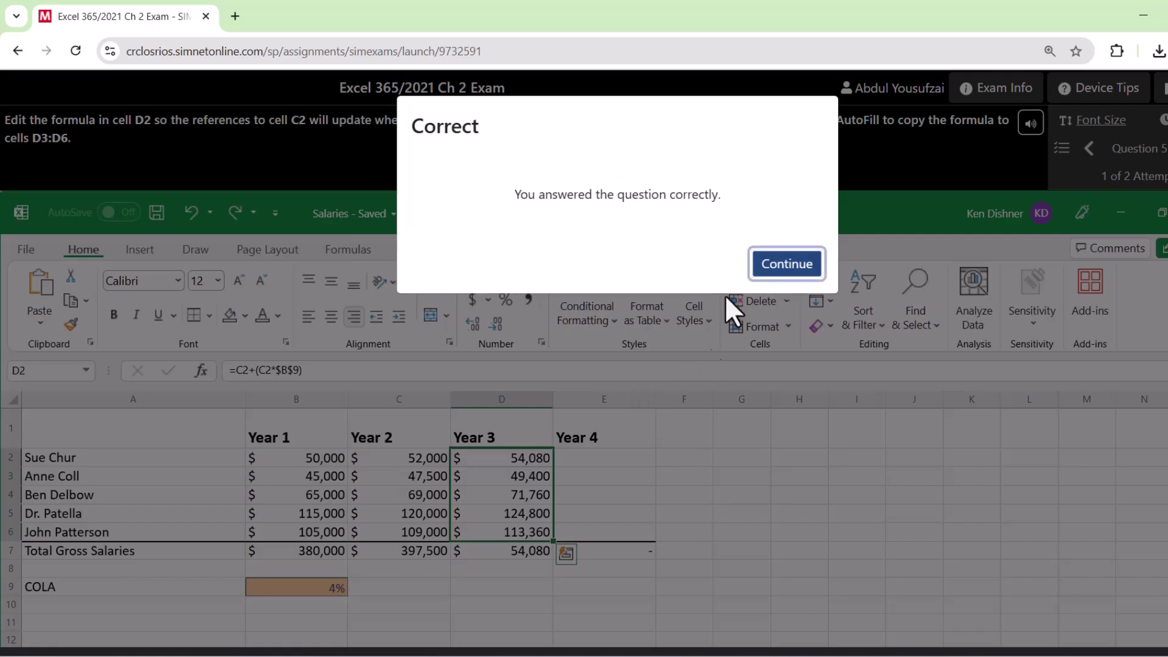
left_click(787, 264)
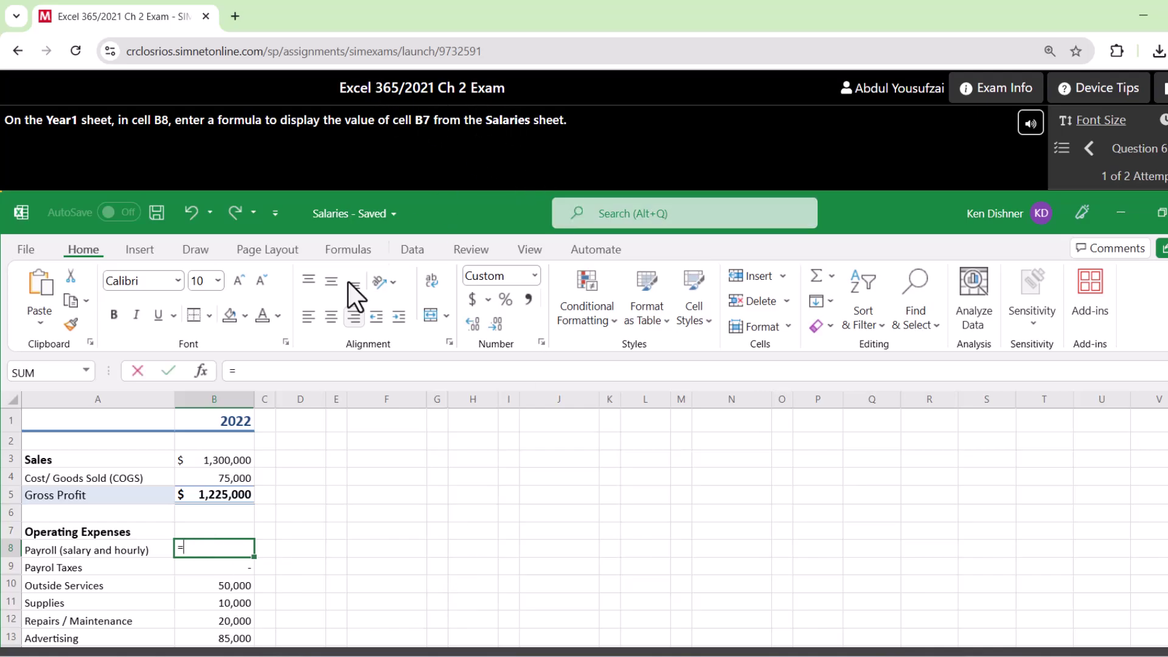
Step: Complete the formula in cell B8 of the Year1 sheet as =Salaries!B7 and continue to the next question
scroll(285, 496, "down", 7)
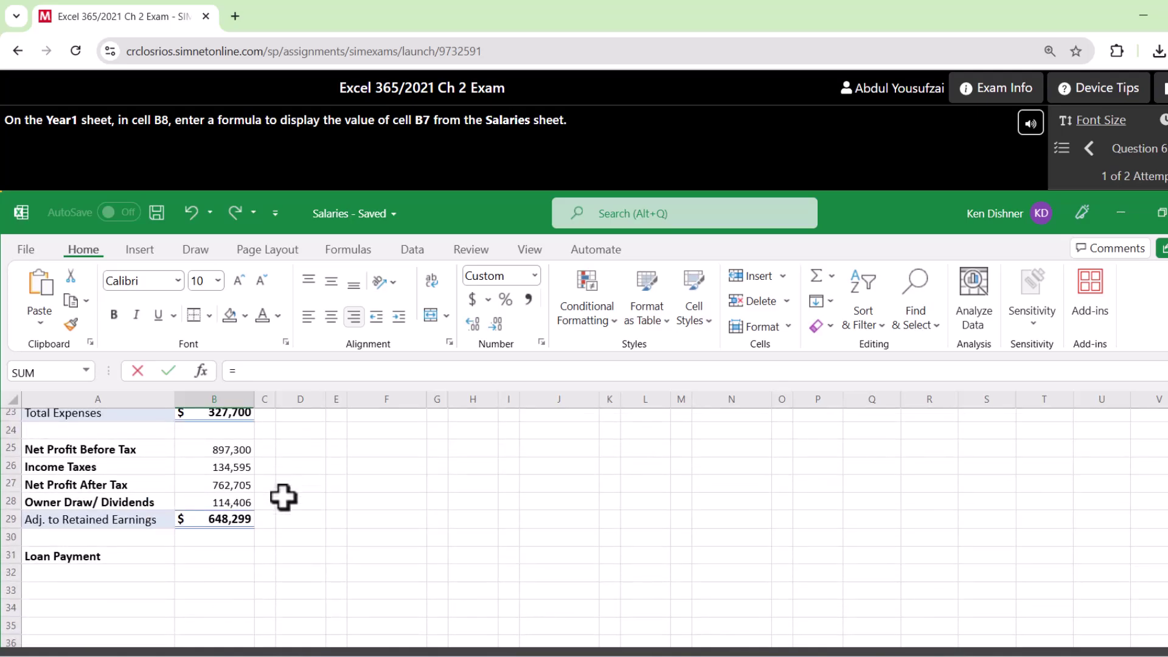
scroll(283, 497, "down", 2)
scroll(264, 560, "down", 3)
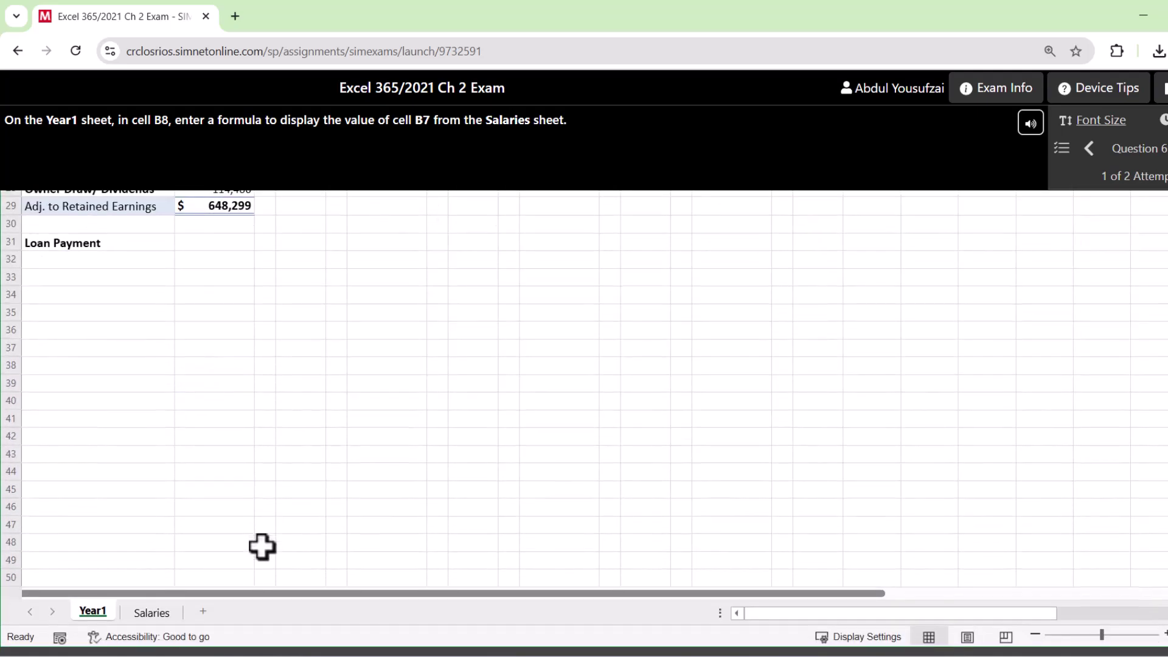
left_click(153, 613)
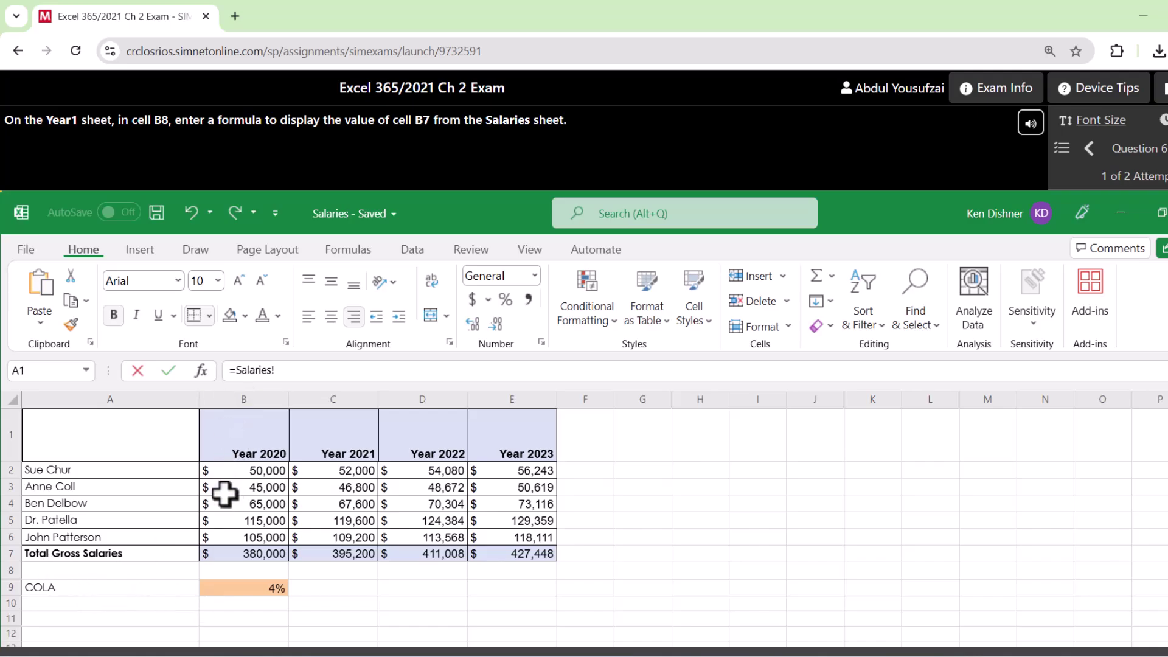
left_click(248, 555)
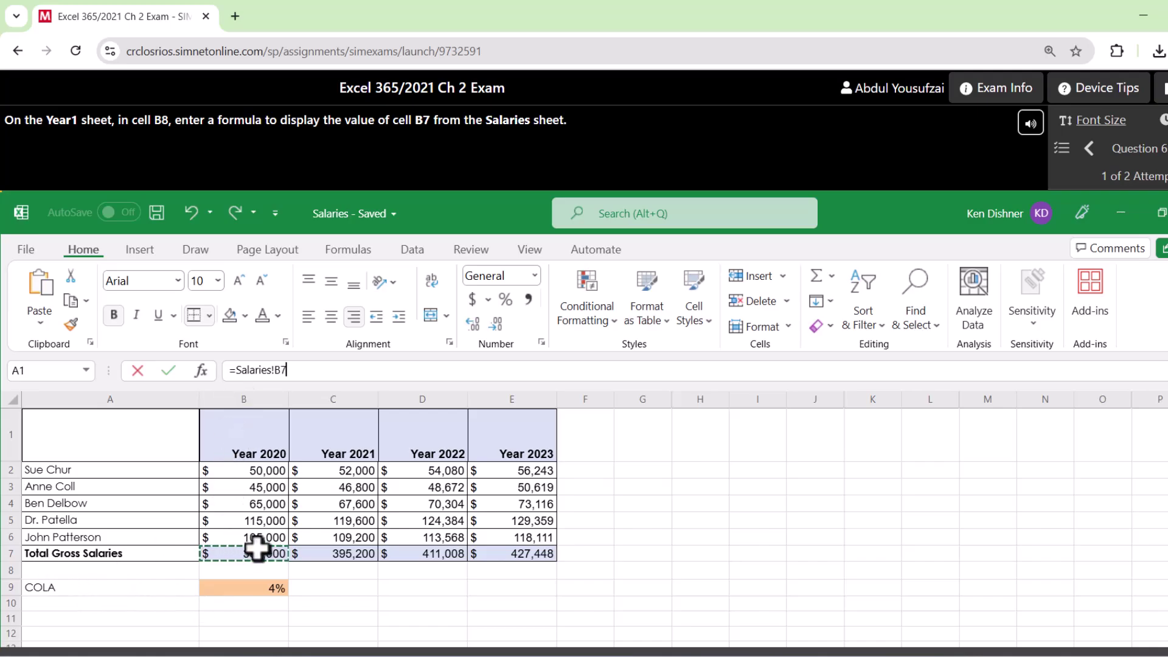
key("Return")
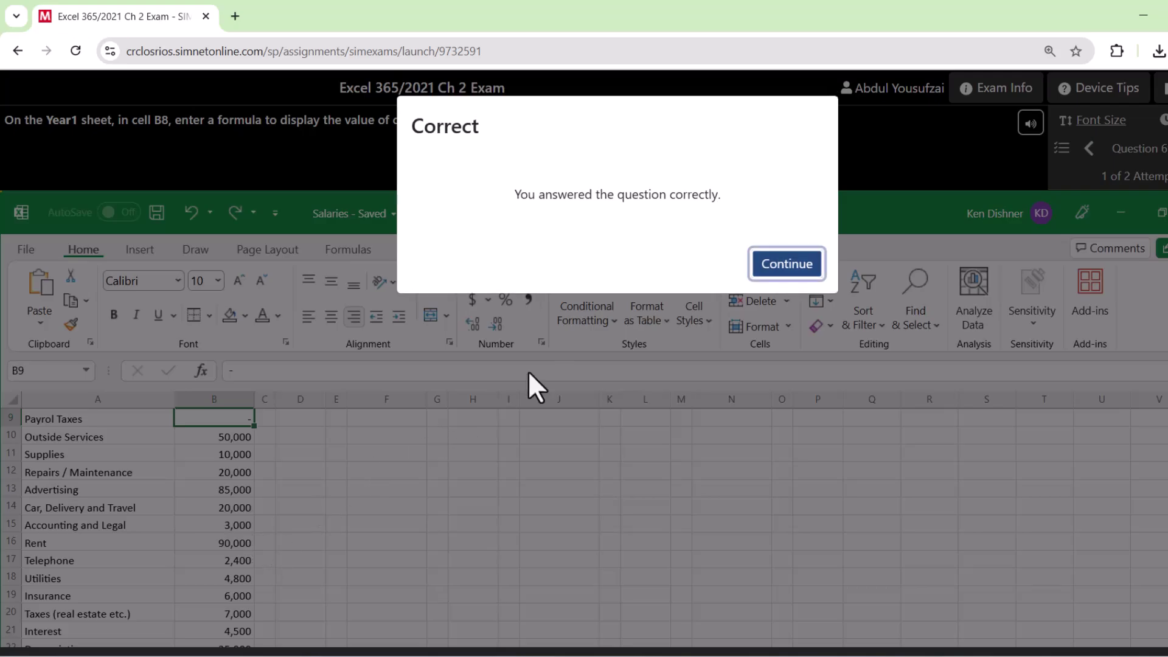
left_click(783, 265)
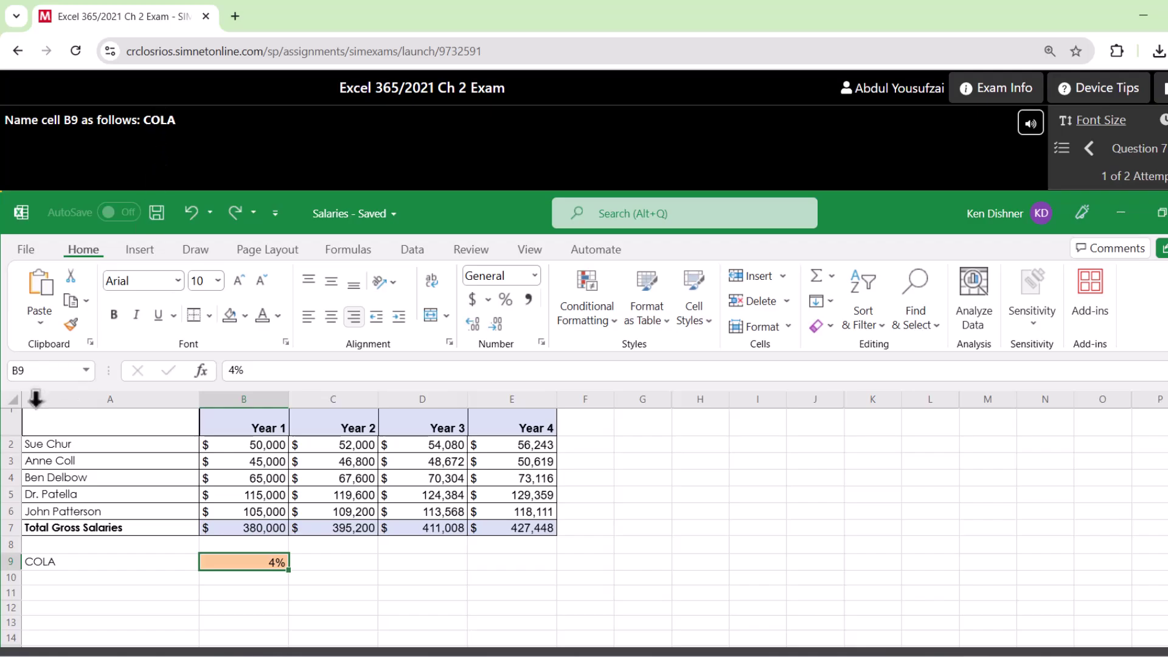
Step: Name cell B9 COLA and continue to the next question
left_click(33, 371)
type("COLA")
key("Return")
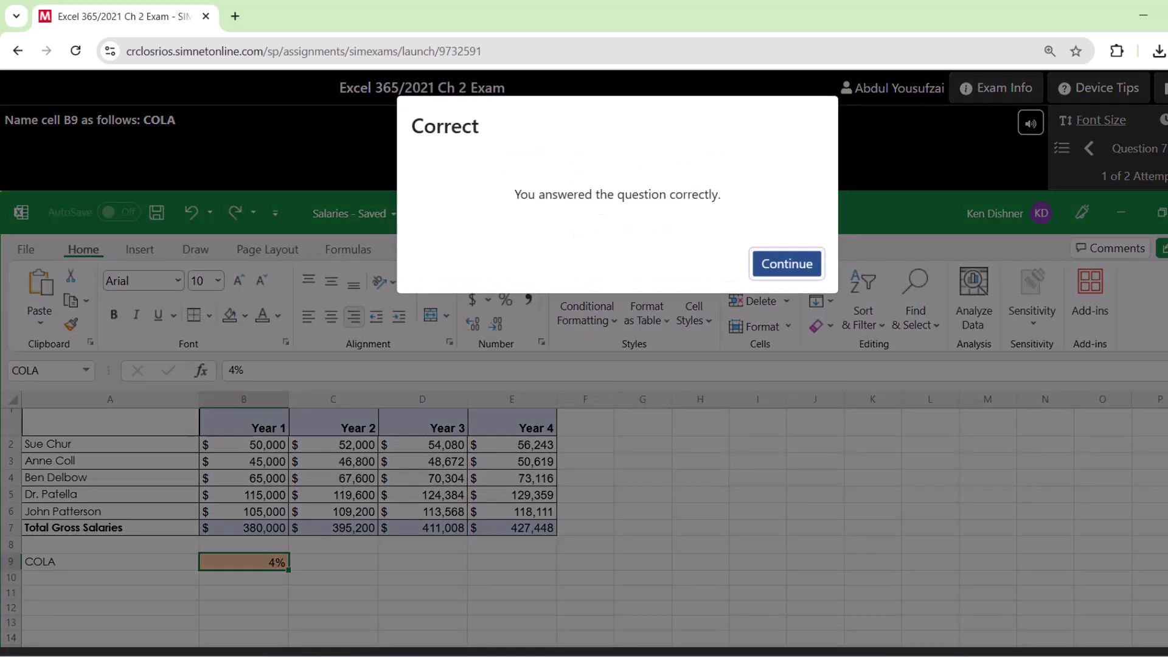
left_click(768, 274)
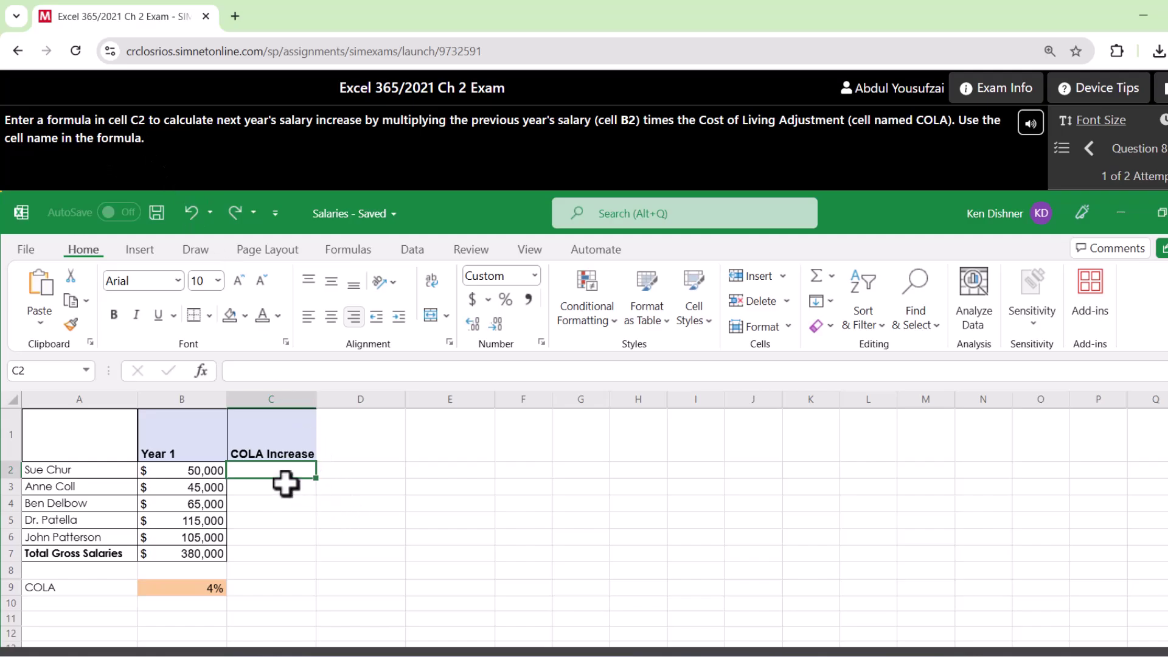
Step: Enter the formula =B2*COLA in cell C2, using the cell name, and continue to the next question
left_click(213, 474)
type("*")
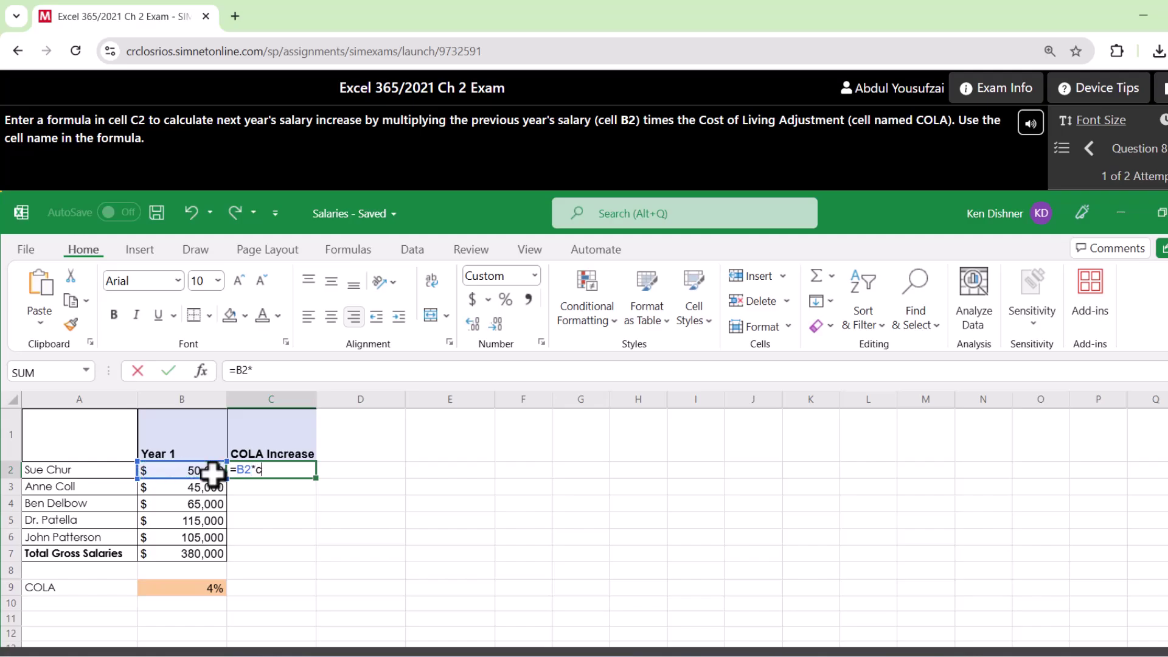
key("BackSpace")
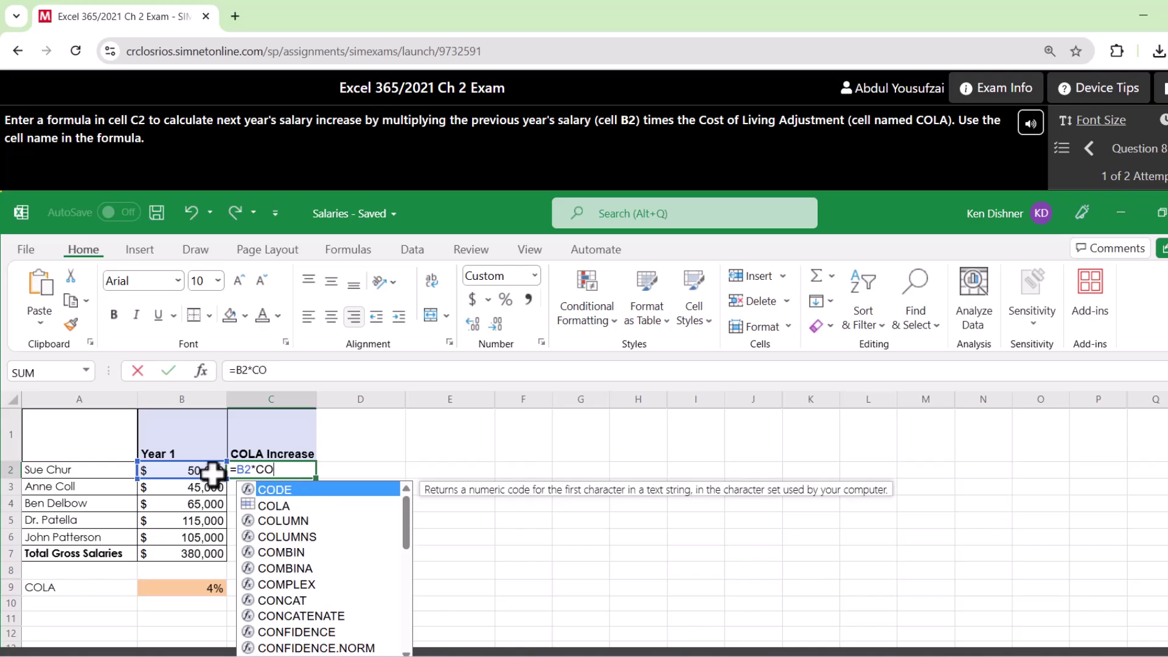
double_click(283, 508)
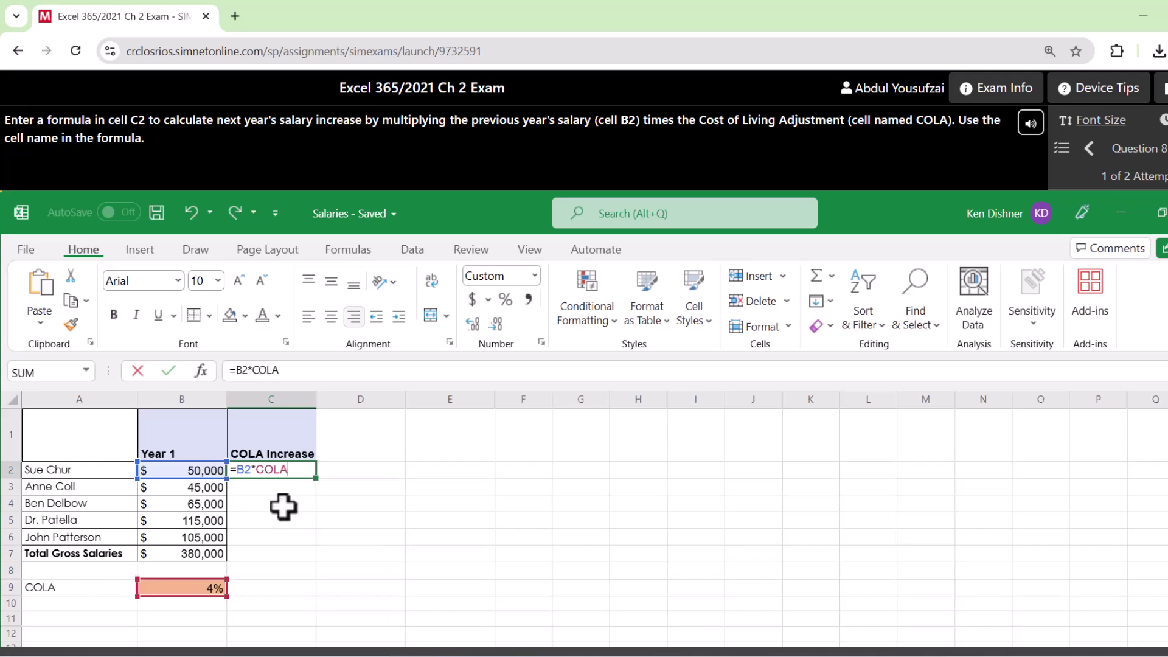
key("Return")
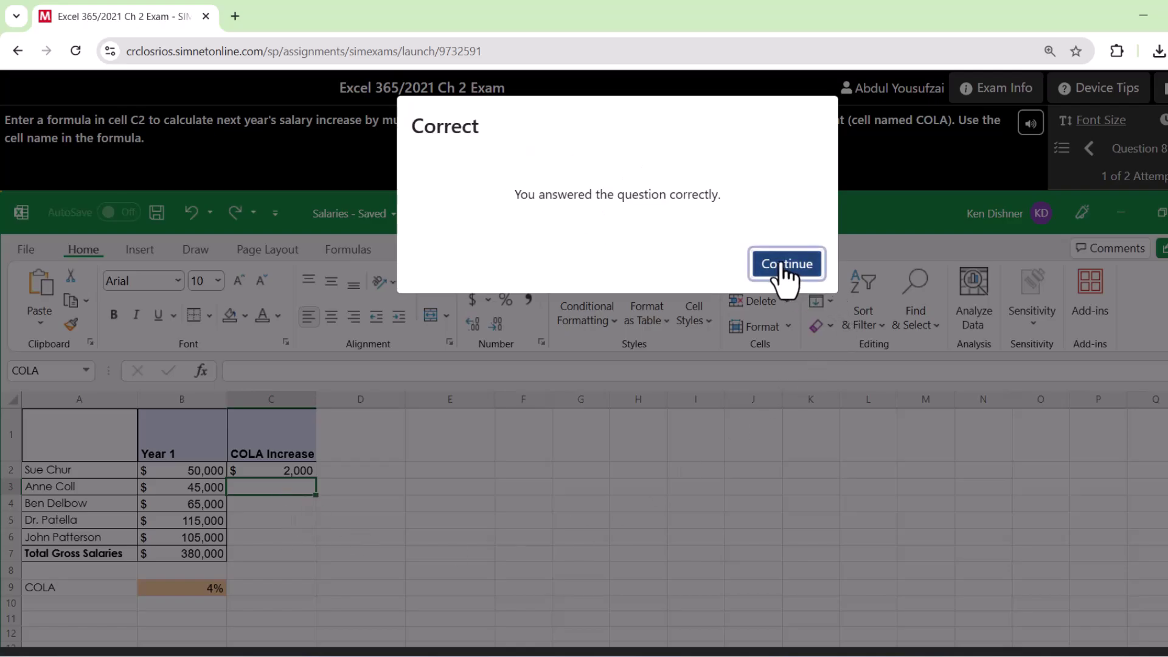
left_click(781, 266)
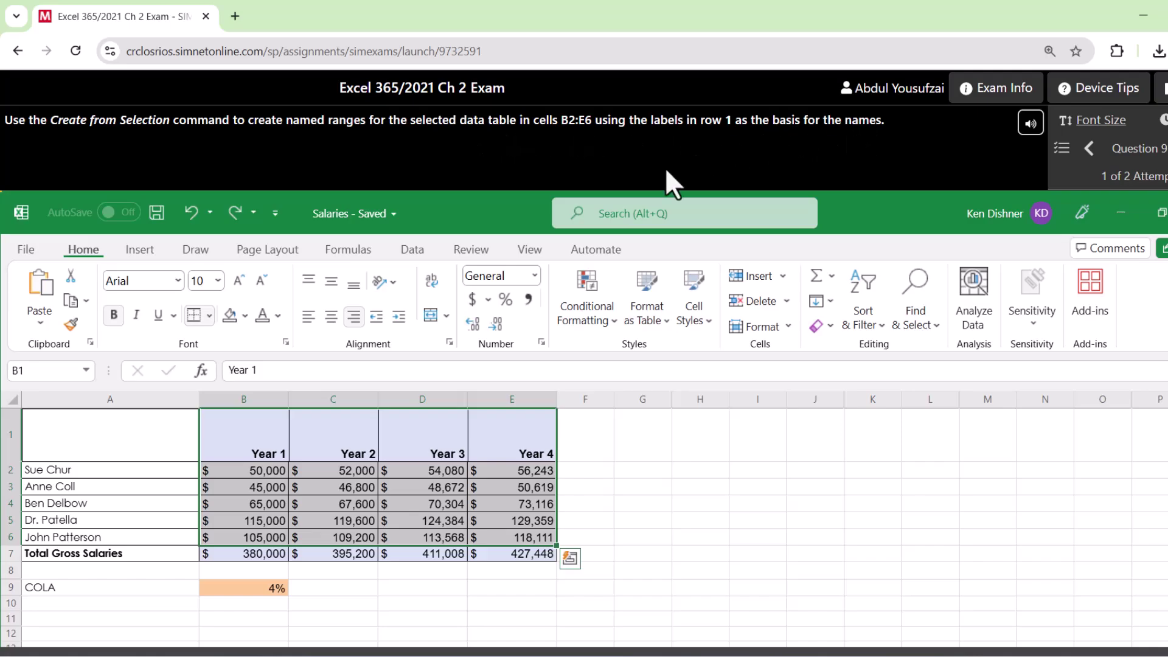
Step: Create named ranges from the selected data table using the top row labels and continue to the next question
left_click(342, 252)
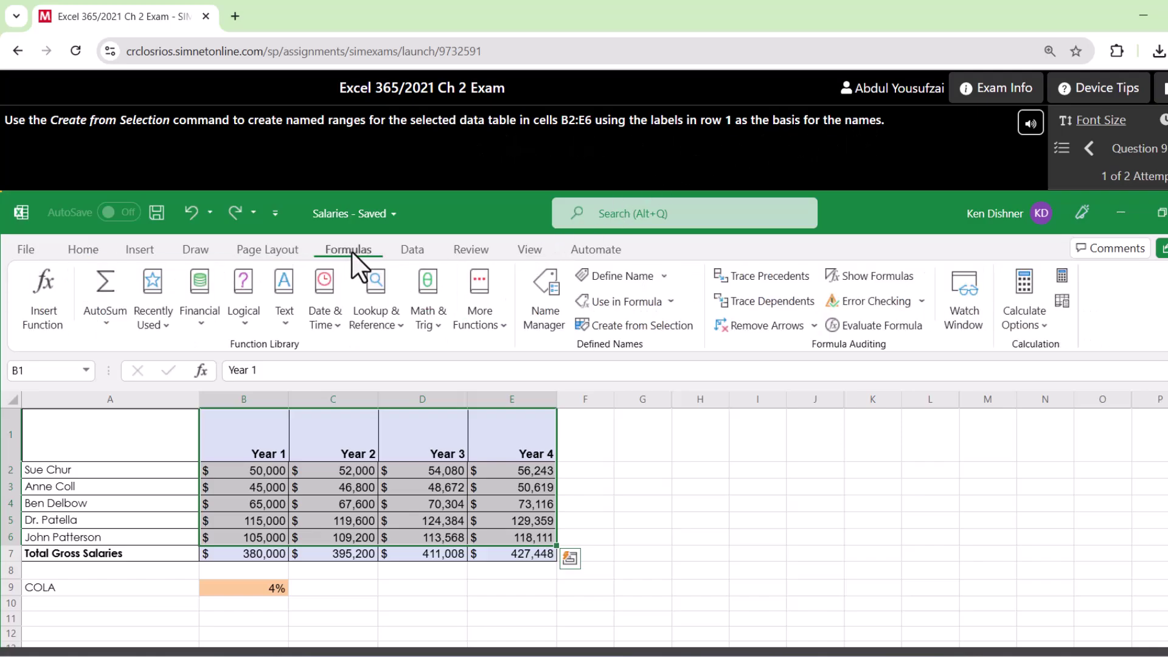
left_click(636, 327)
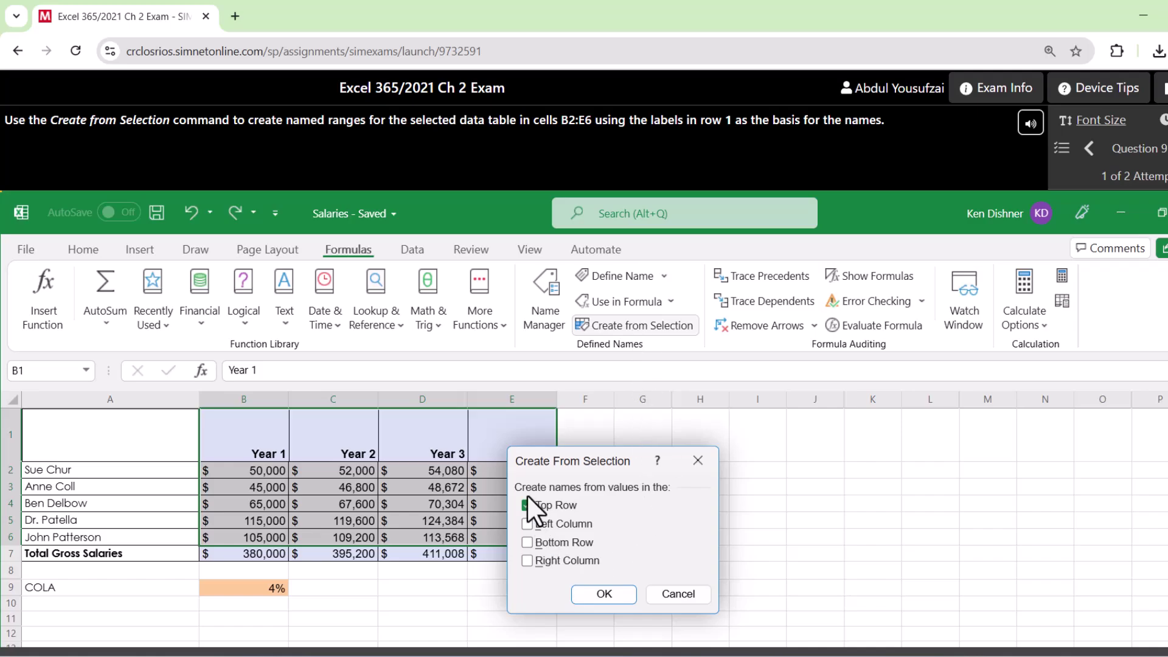
left_click(604, 595)
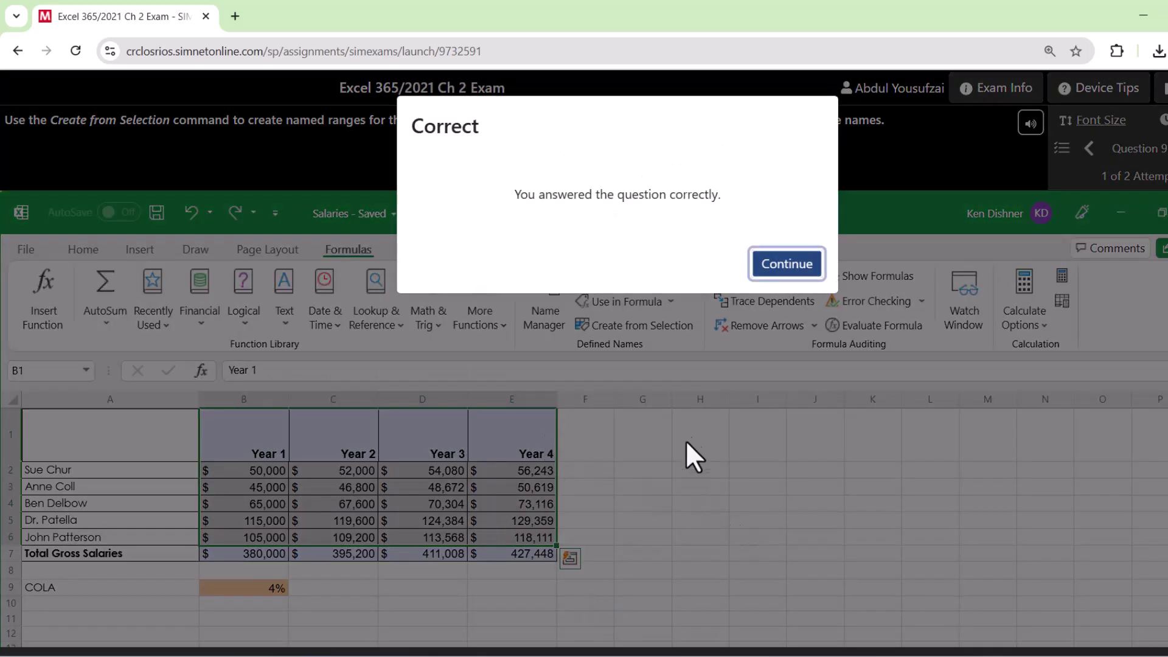
left_click(789, 264)
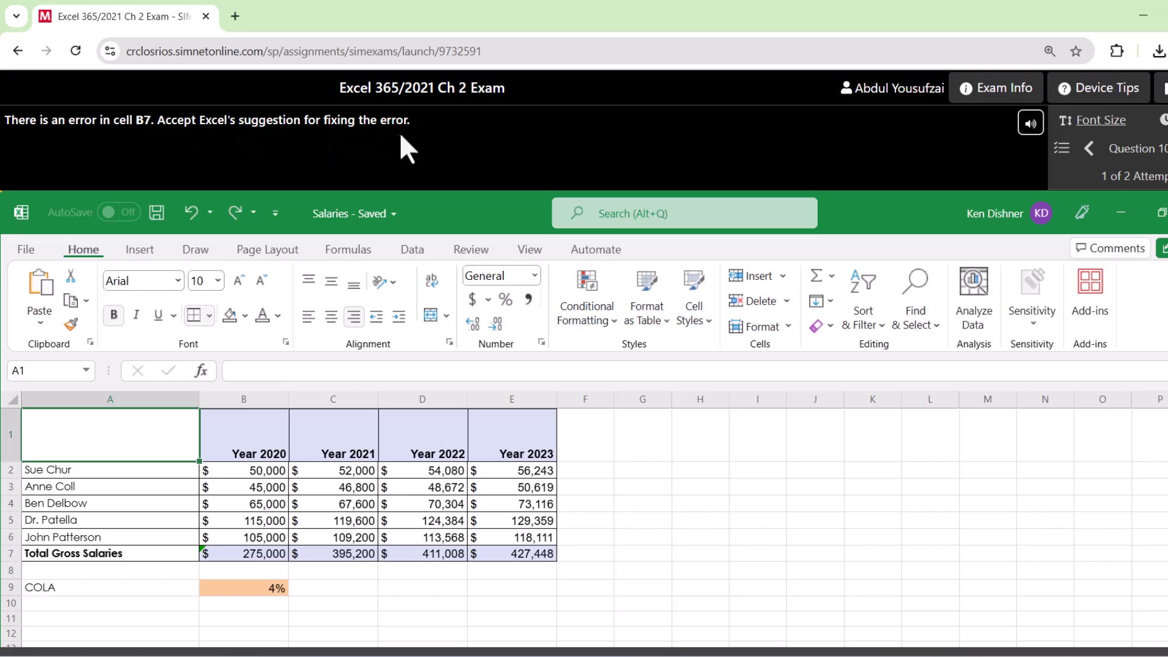
Step: Fix the error in cell B7 by updating its formula to include the adjacent cells, and continue to the next question
left_click(207, 552)
left_click(192, 555)
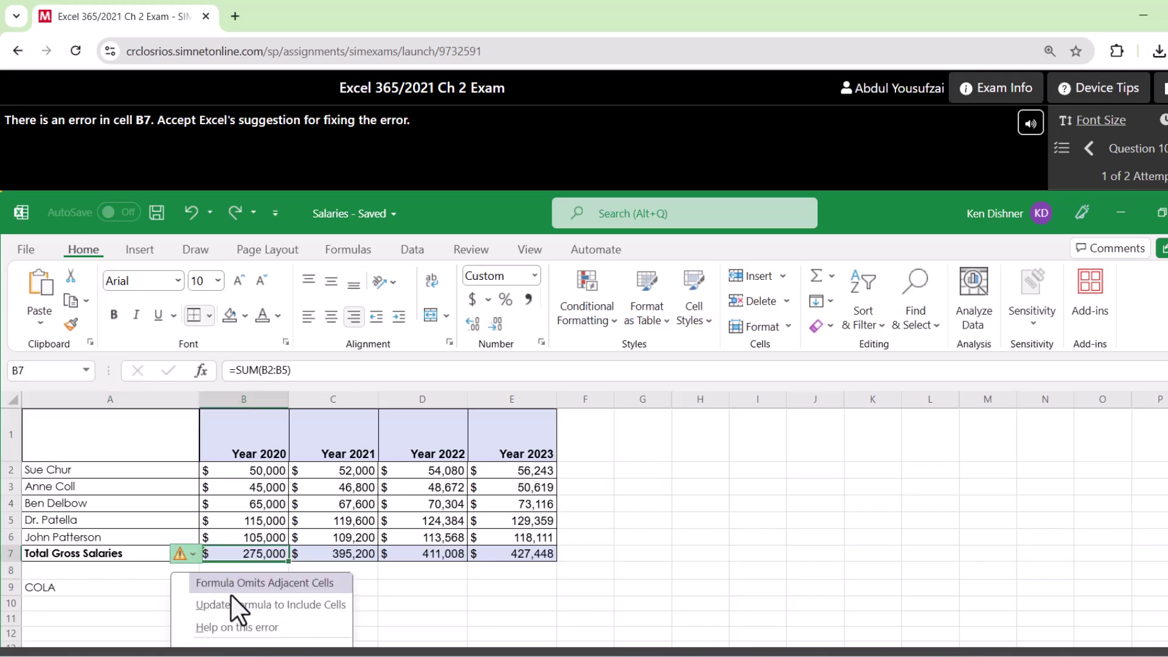
left_click(292, 605)
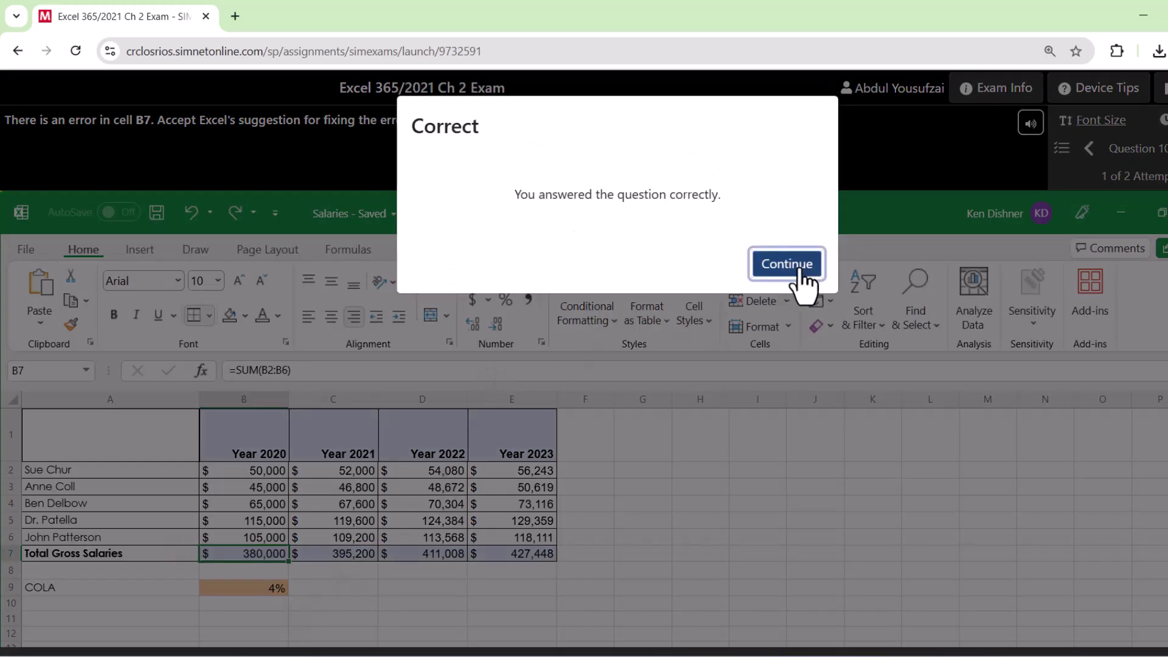
left_click(801, 273)
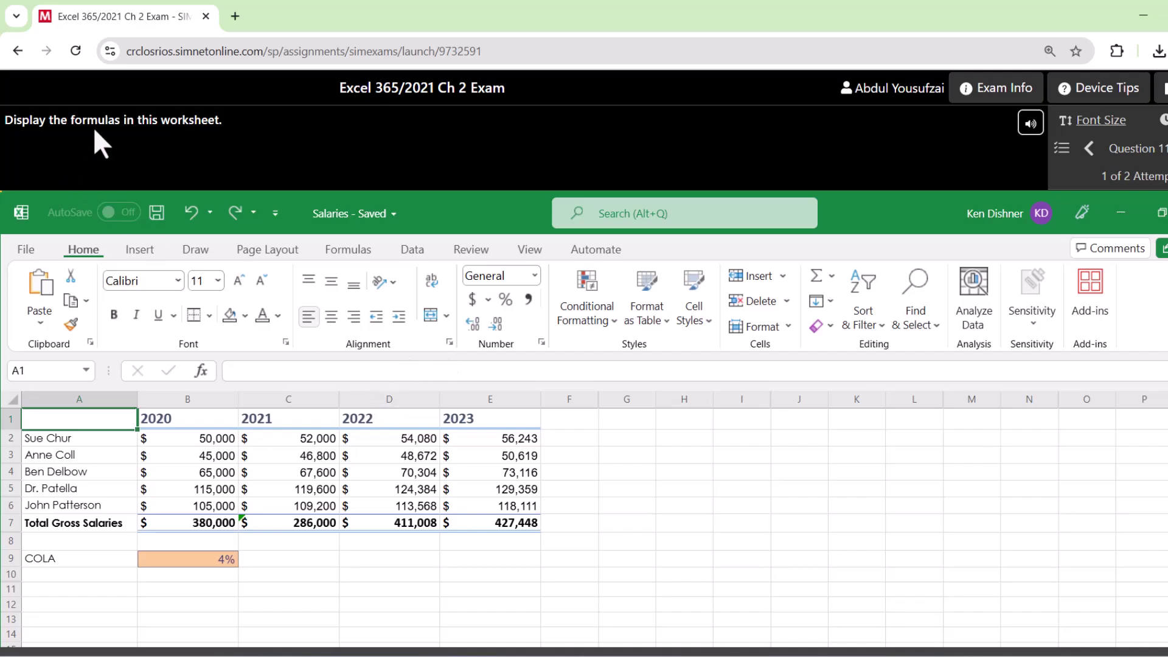
Step: Display the formulas in the worksheet and continue to the next question
left_click(335, 252)
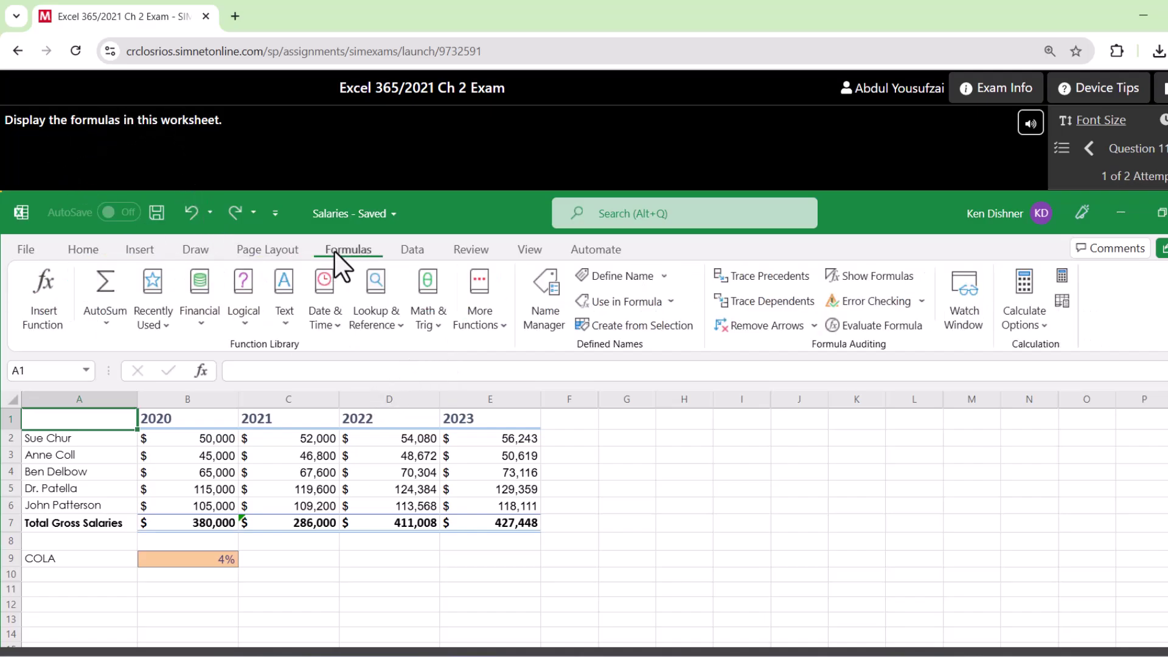
left_click(865, 281)
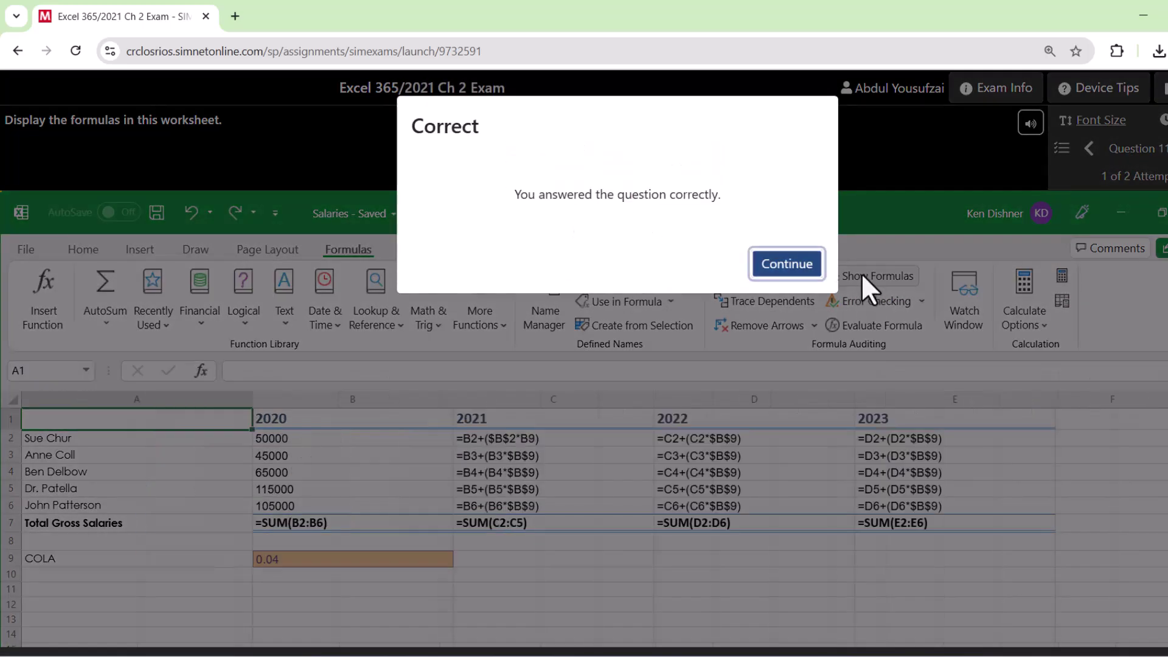
left_click(786, 265)
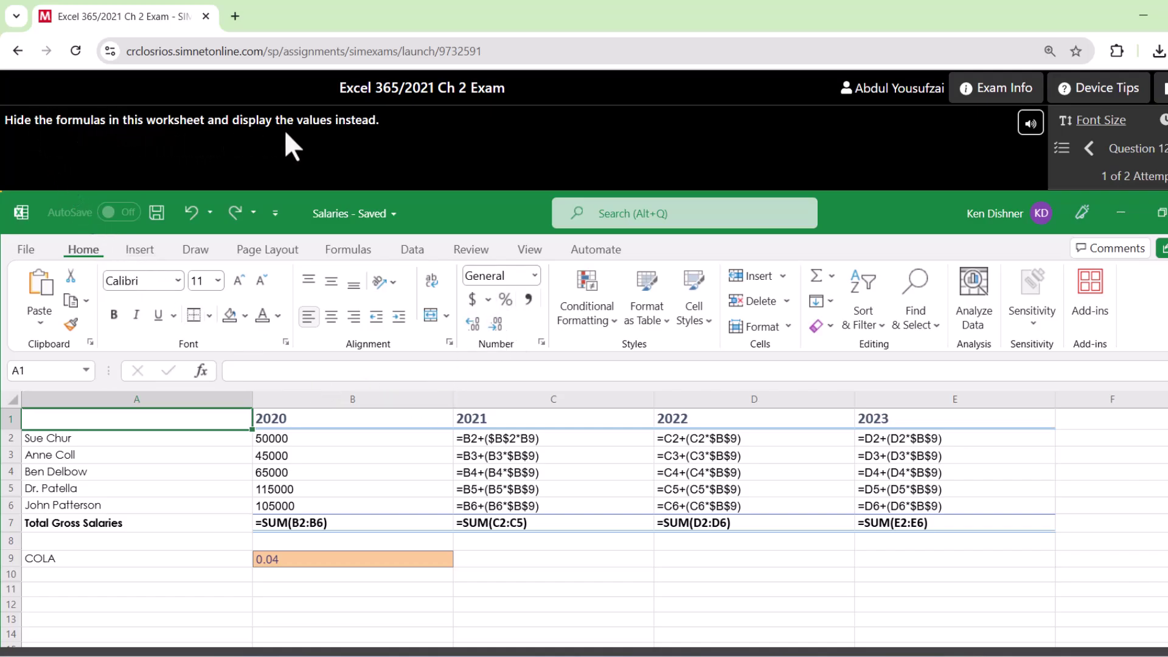
Step: Hide the worksheet's formulas to display values instead, and continue to the next question
left_click(350, 250)
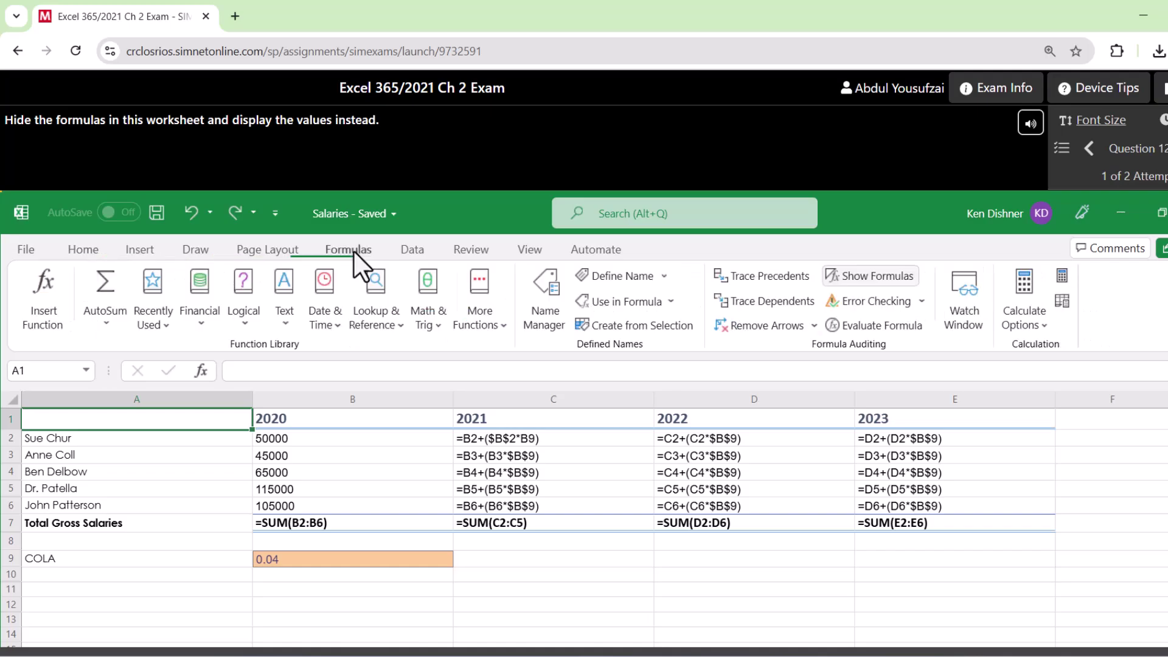
left_click(867, 279)
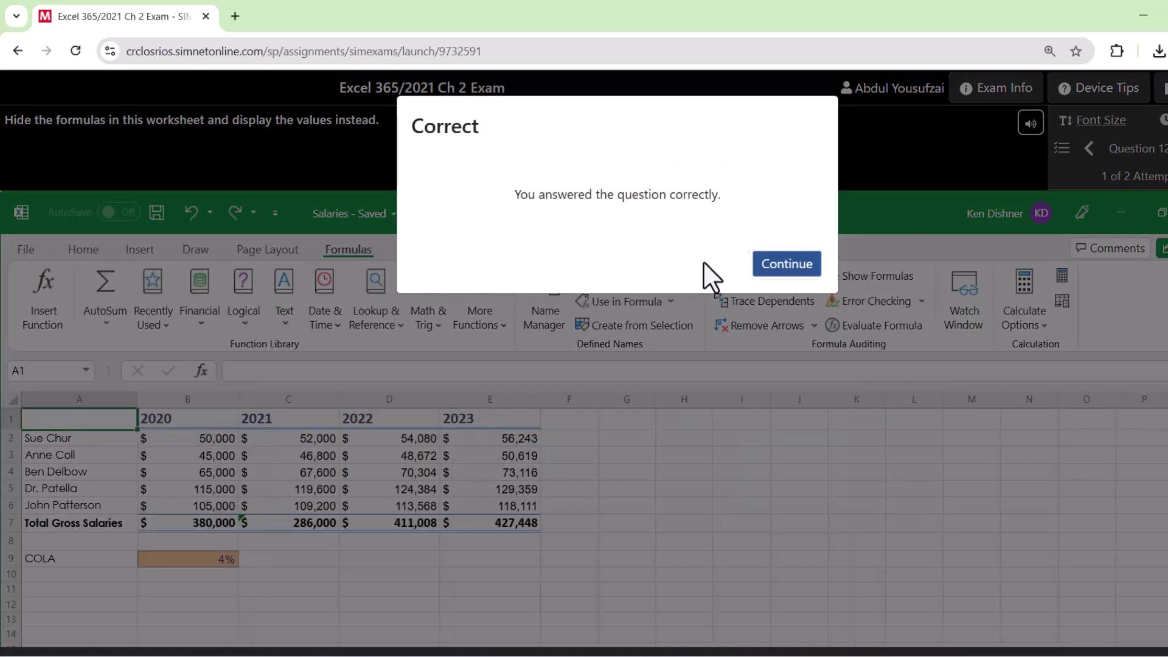
left_click(775, 266)
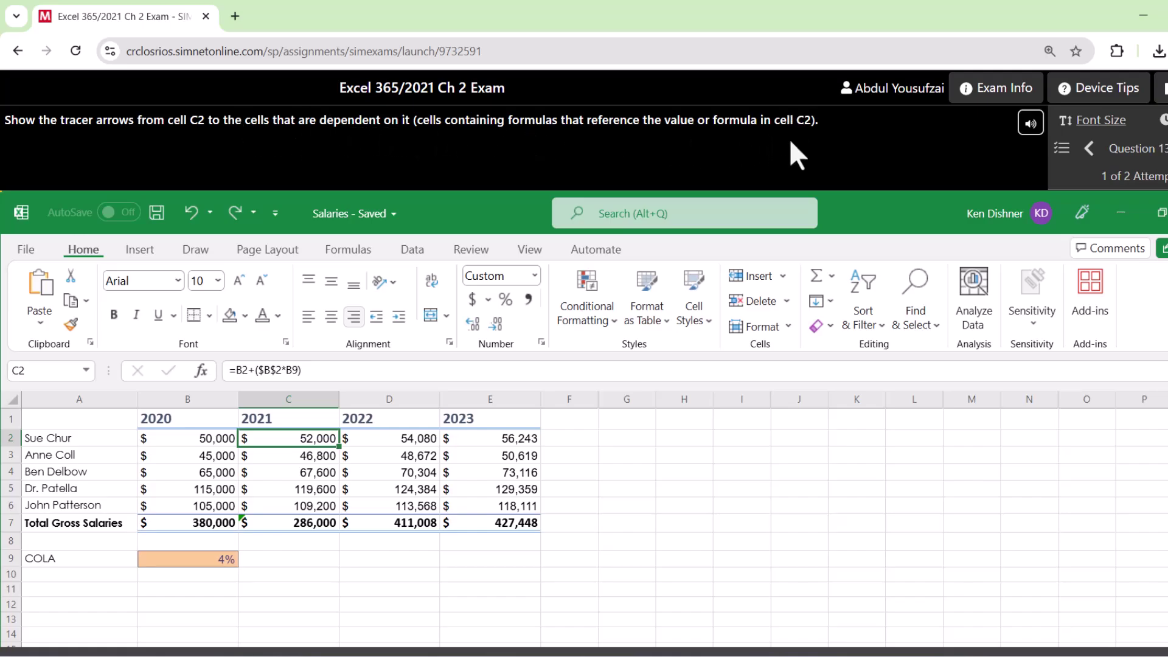
Step: Trace the dependents of cell C2 and continue to the next question
left_click(363, 248)
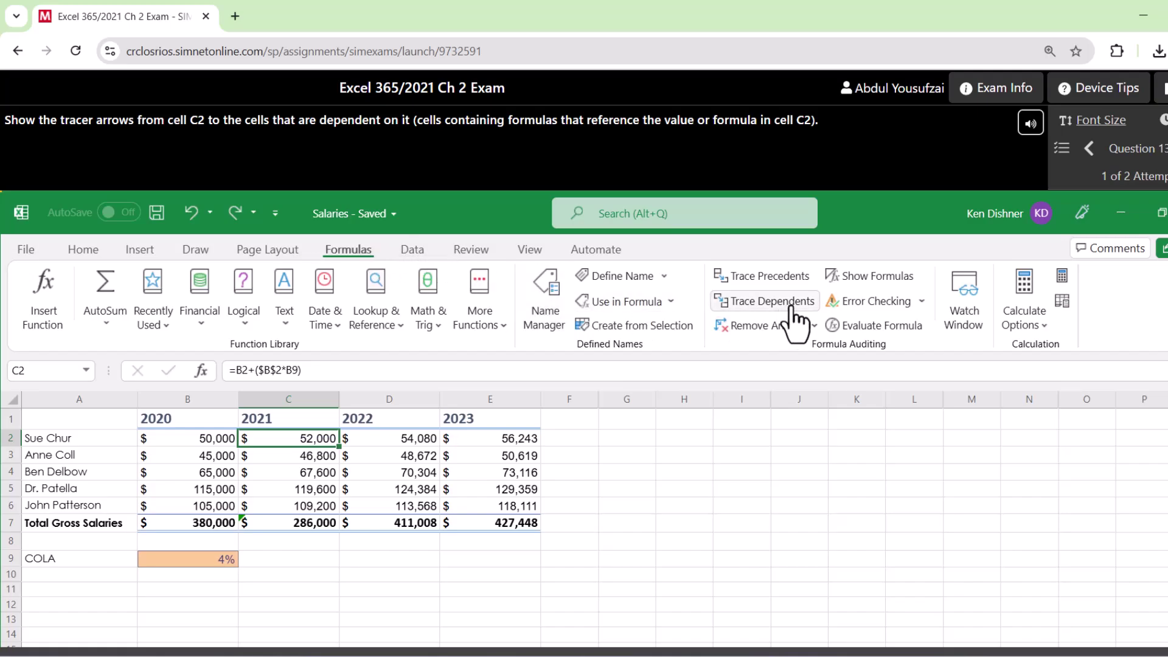
left_click(792, 309)
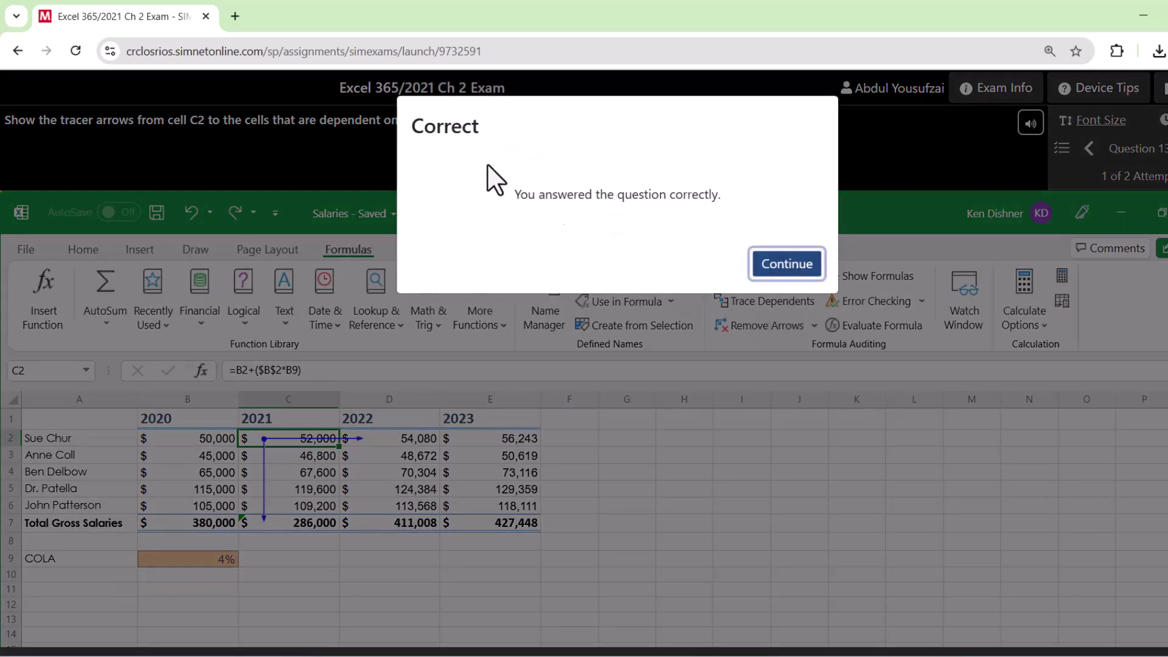
left_click(787, 267)
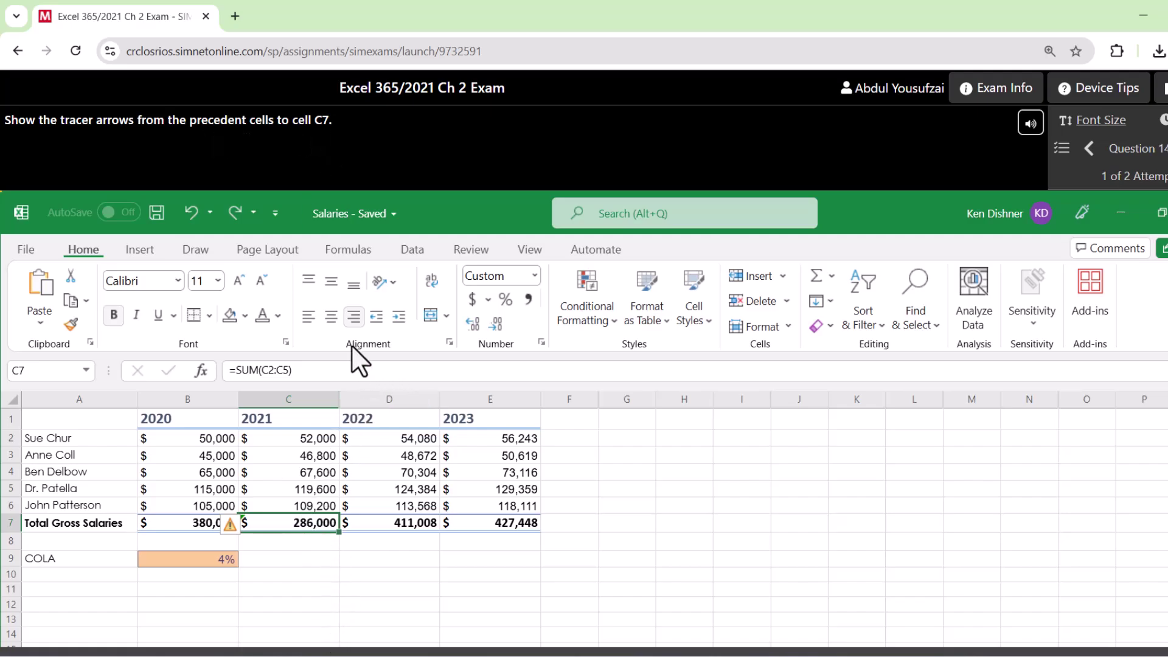
Step: Trace the precedents of cell C7 and continue to the next question
left_click(344, 251)
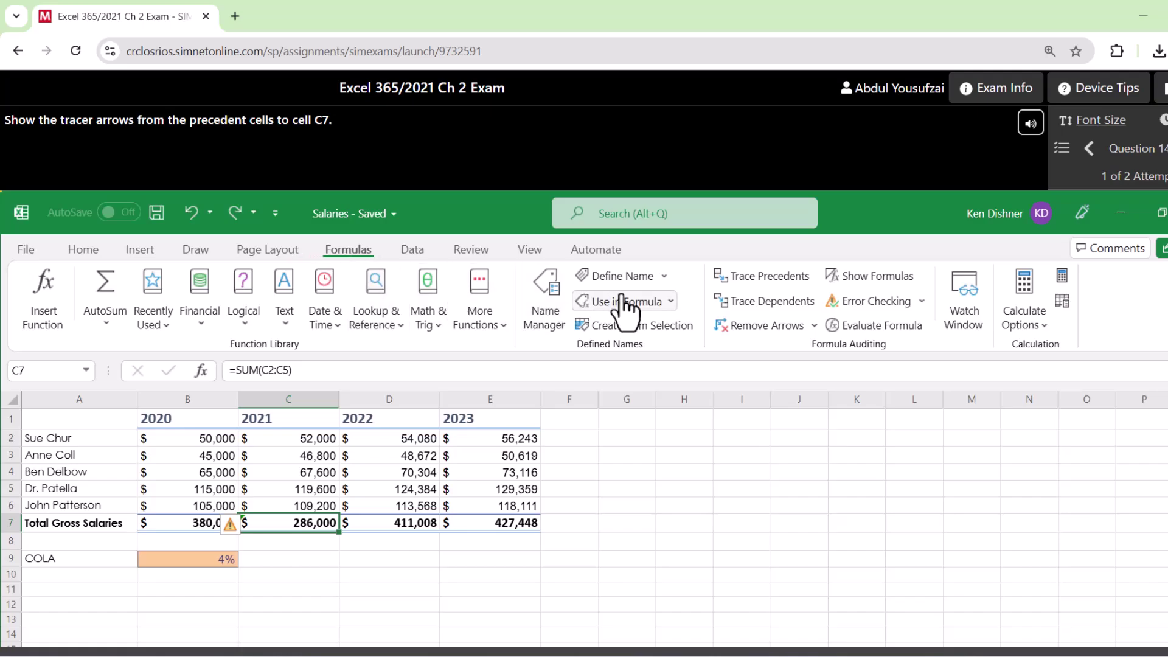
left_click(758, 277)
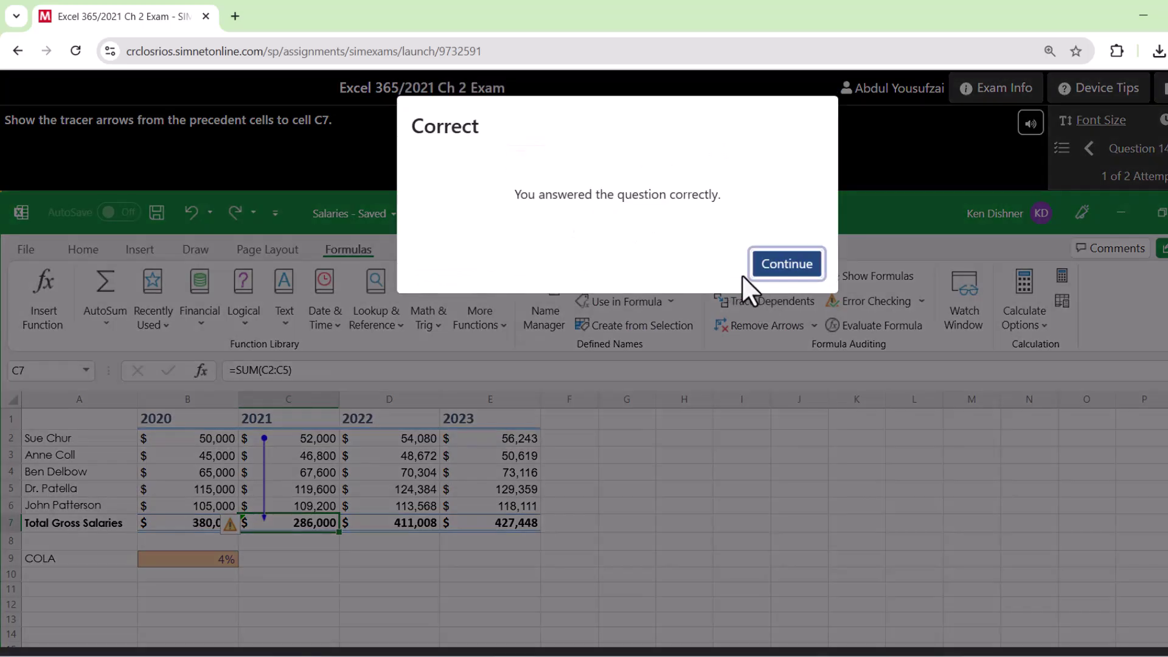
left_click(781, 270)
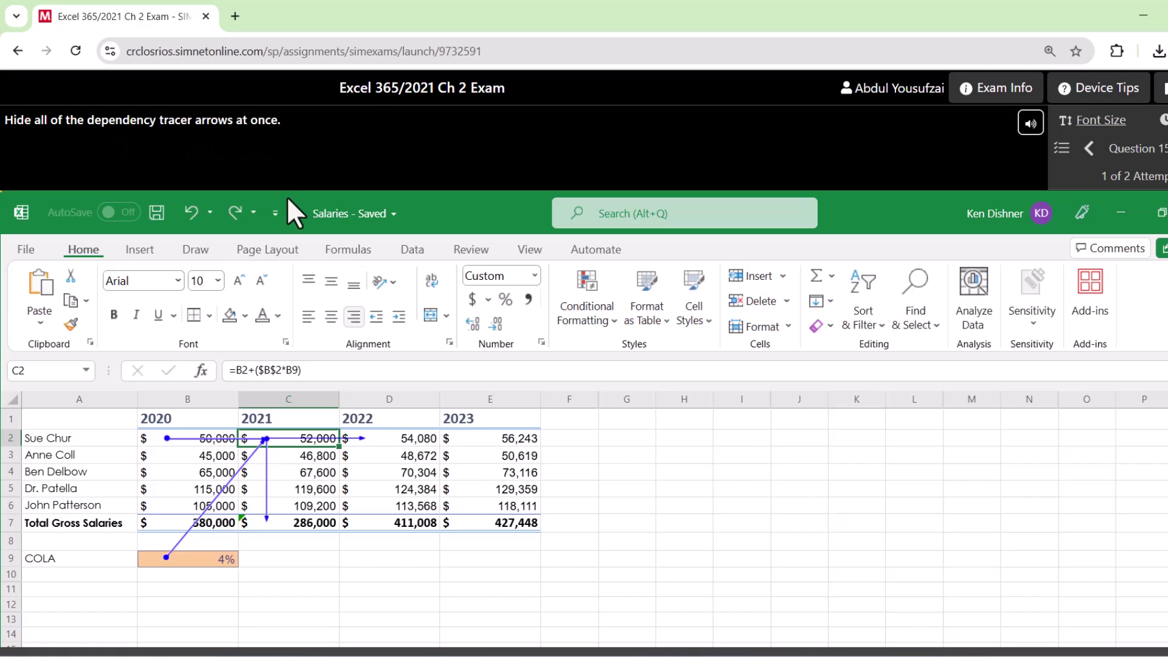
Step: Remove all of the dependency tracer arrows from the worksheet at once and continue to the next question
left_click(346, 251)
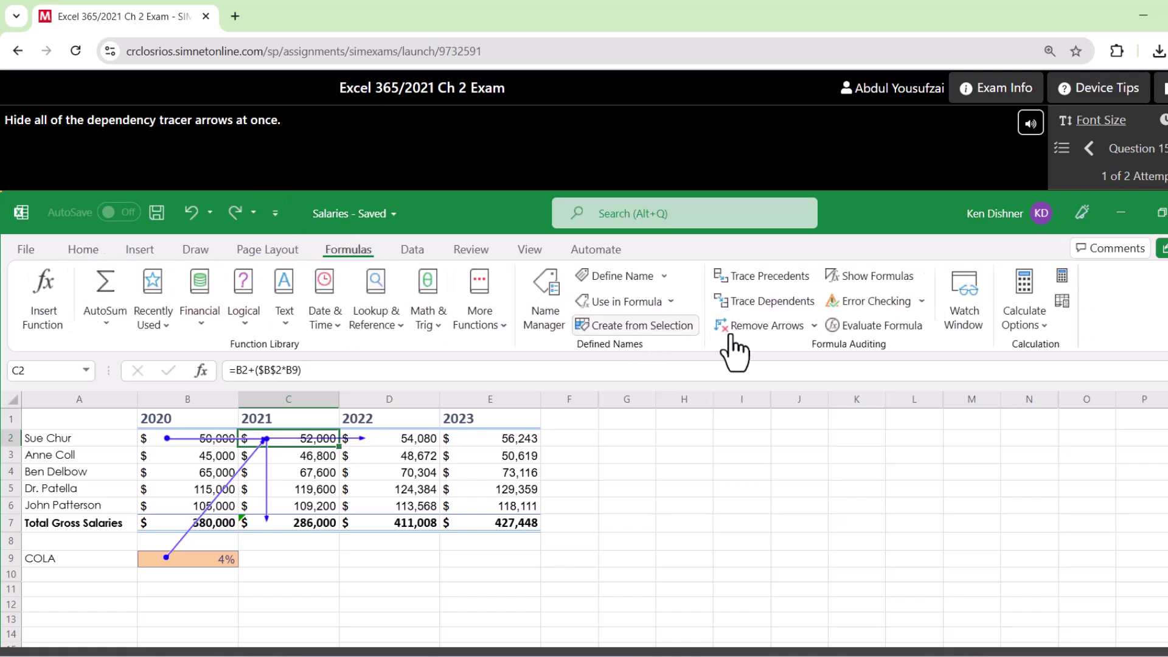
left_click(779, 335)
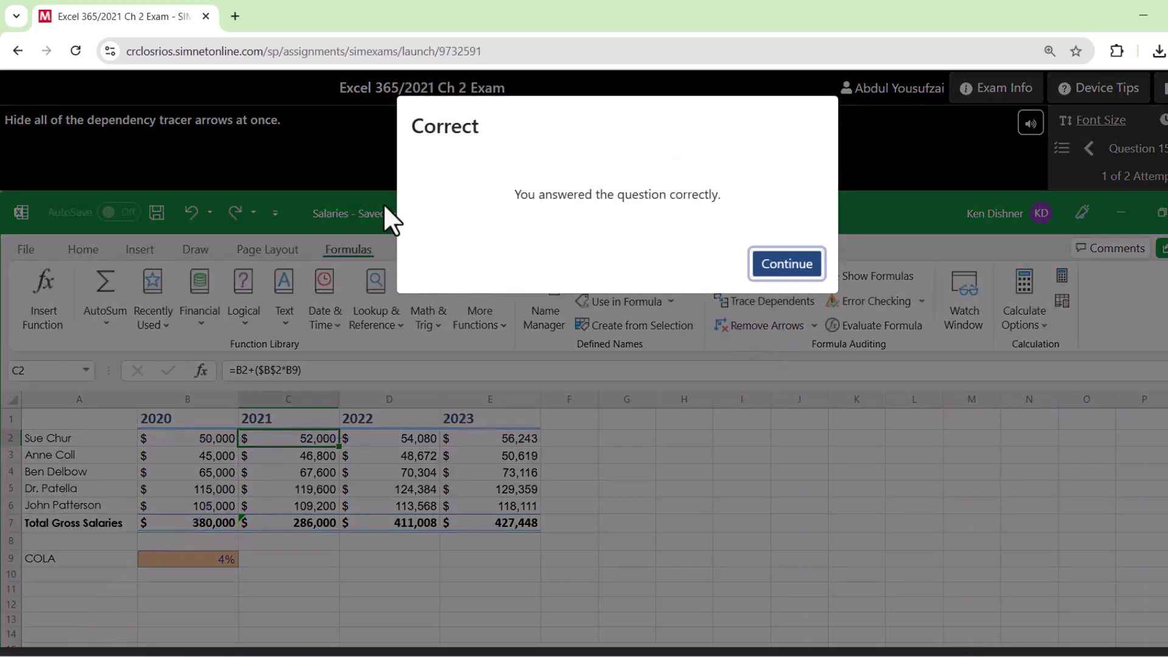
left_click(770, 272)
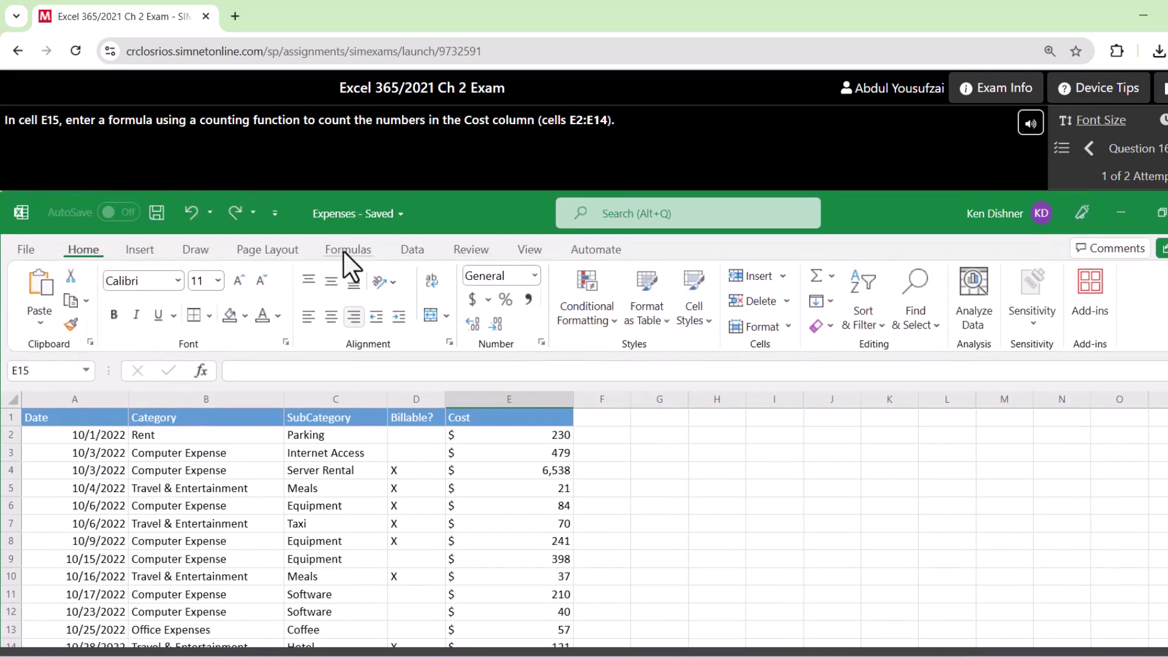
Step: Insert a COUNT function in cell E15 for the Cost range E2:E14 and continue to the next question
left_click(346, 250)
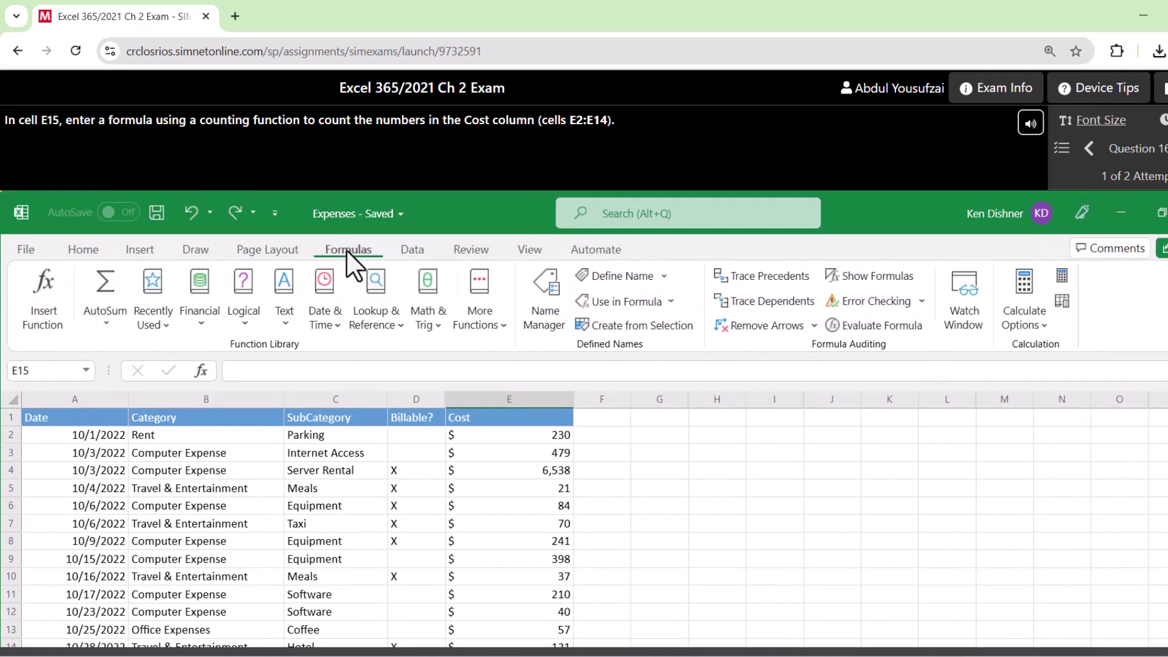
left_click(497, 333)
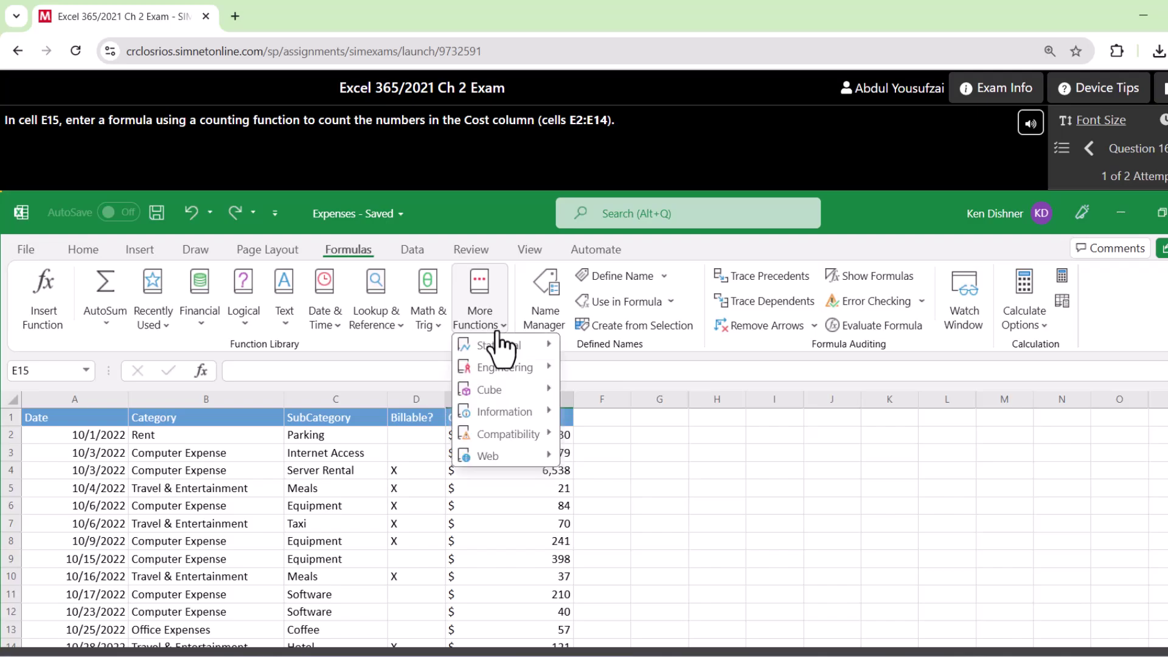
mouse_move(508, 348)
scroll(681, 453, "down", 3)
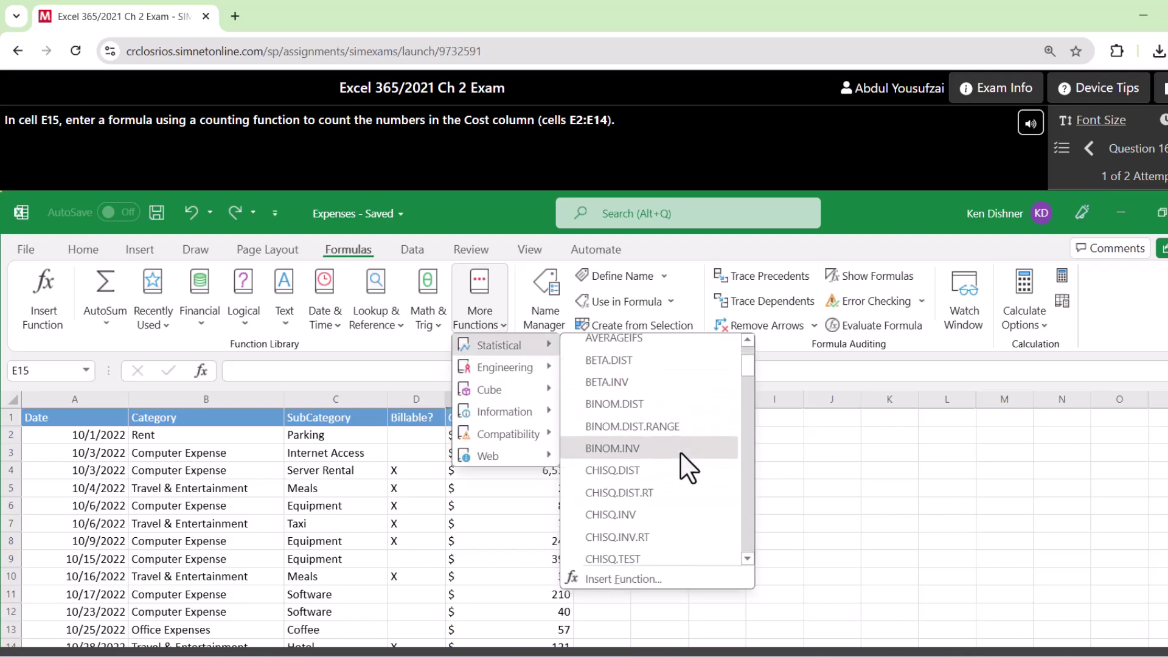
scroll(681, 455, "down", 2)
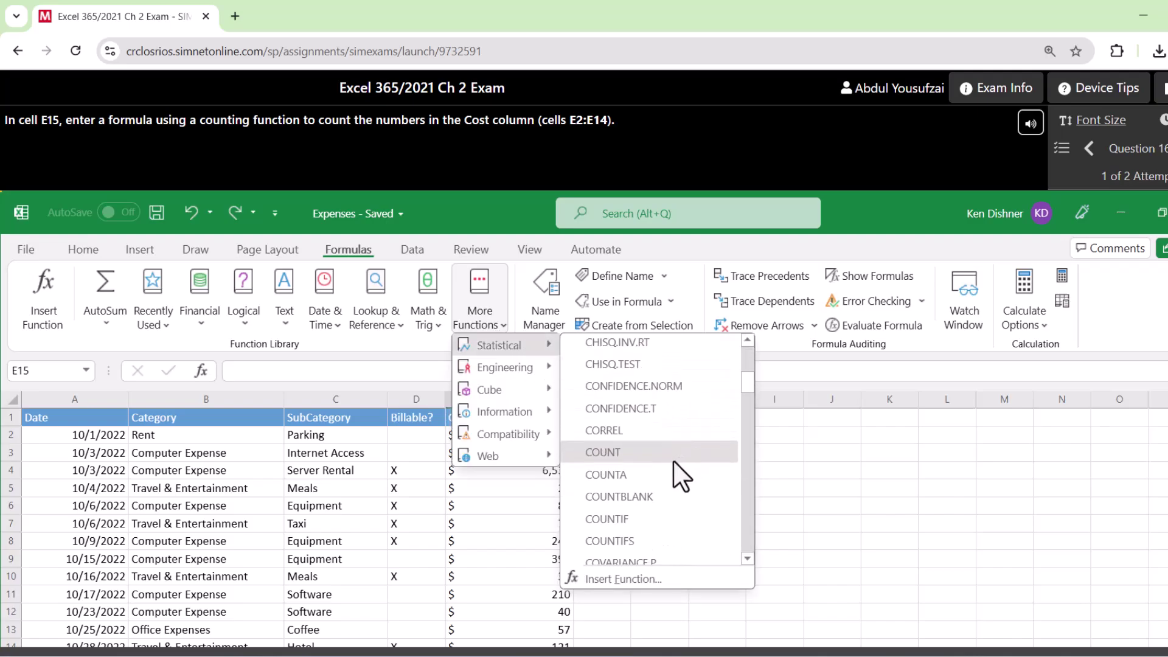
left_click(648, 452)
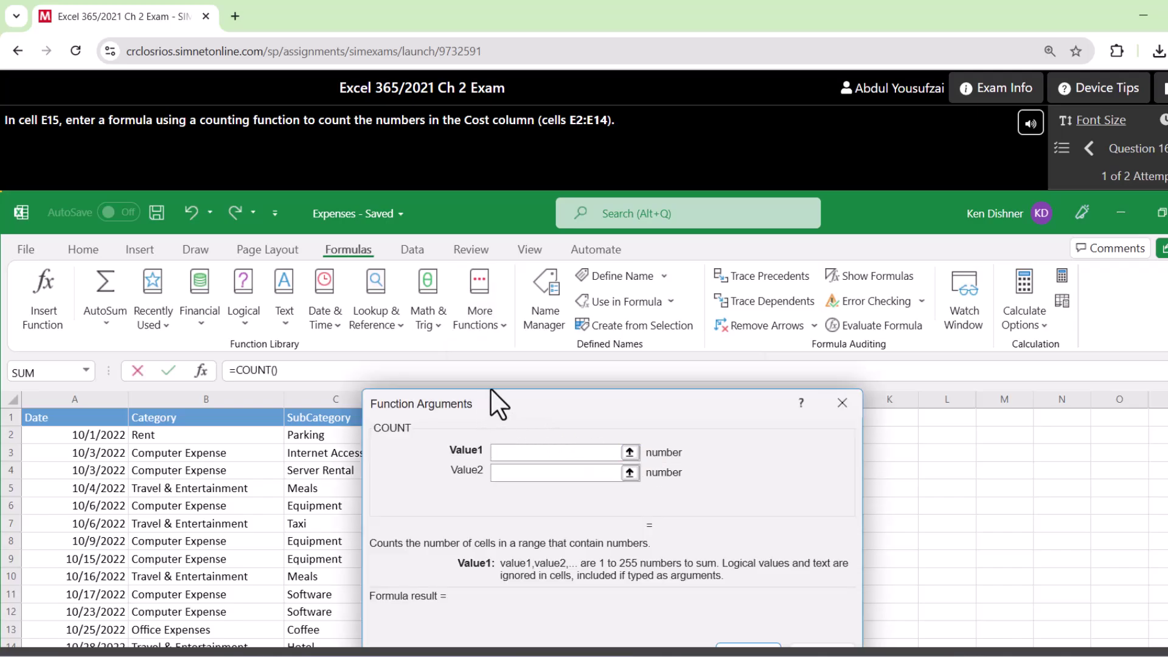
scroll(262, 365, "down", 3)
left_click_drag(595, 263, 867, 280)
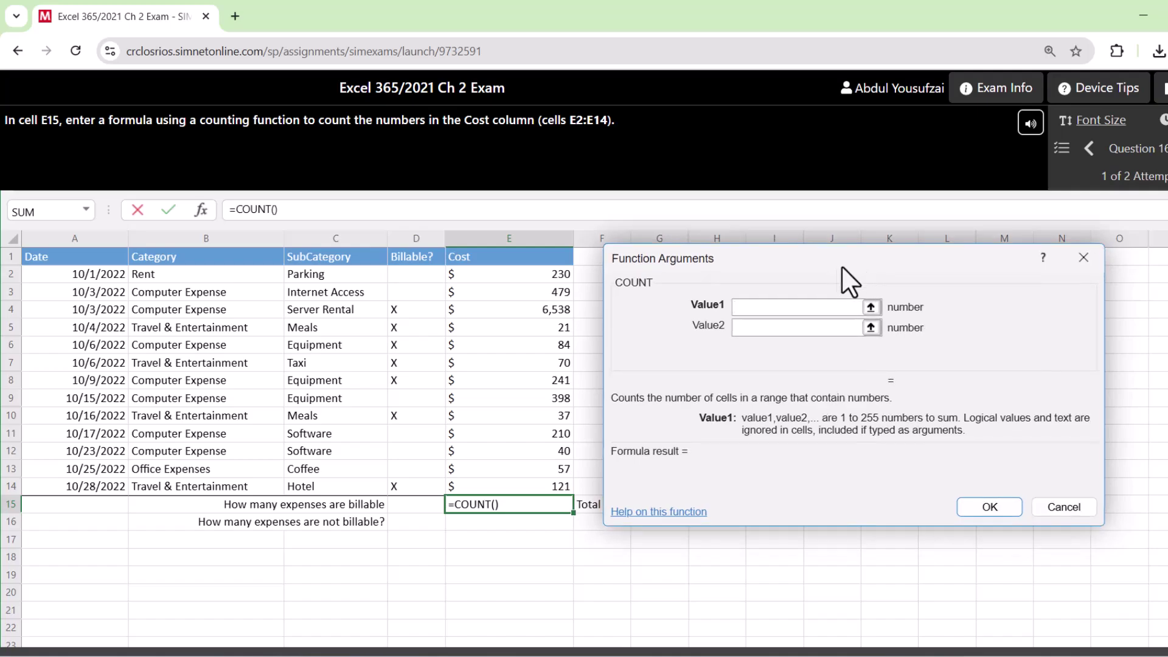
left_click_drag(555, 275, 542, 485)
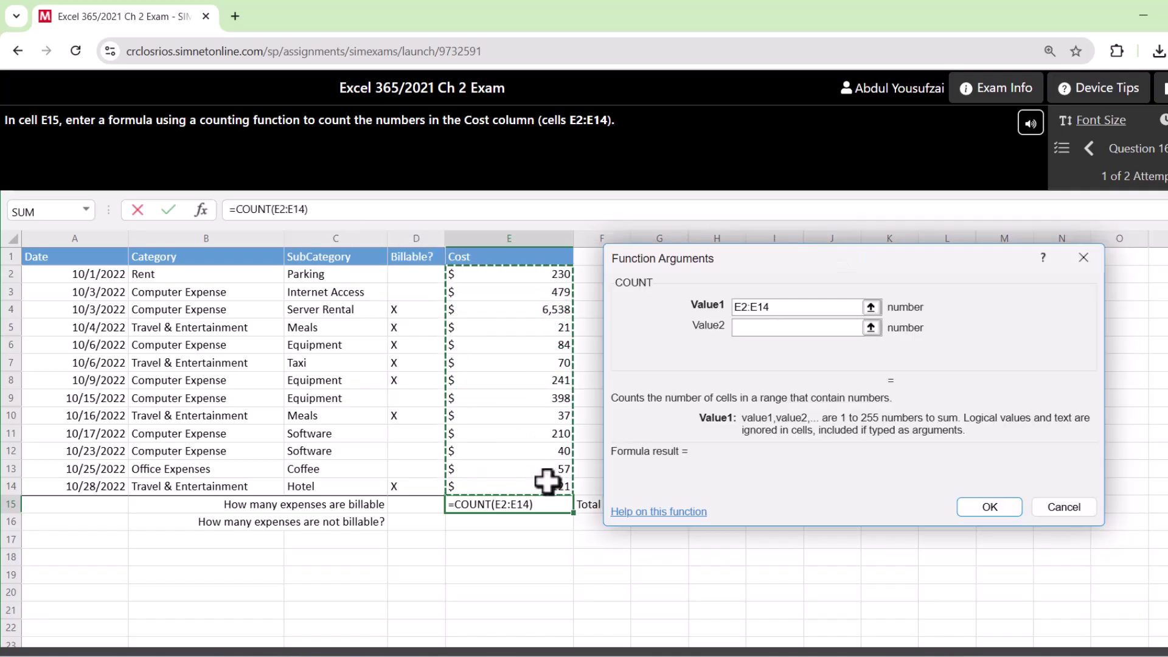
left_click(989, 507)
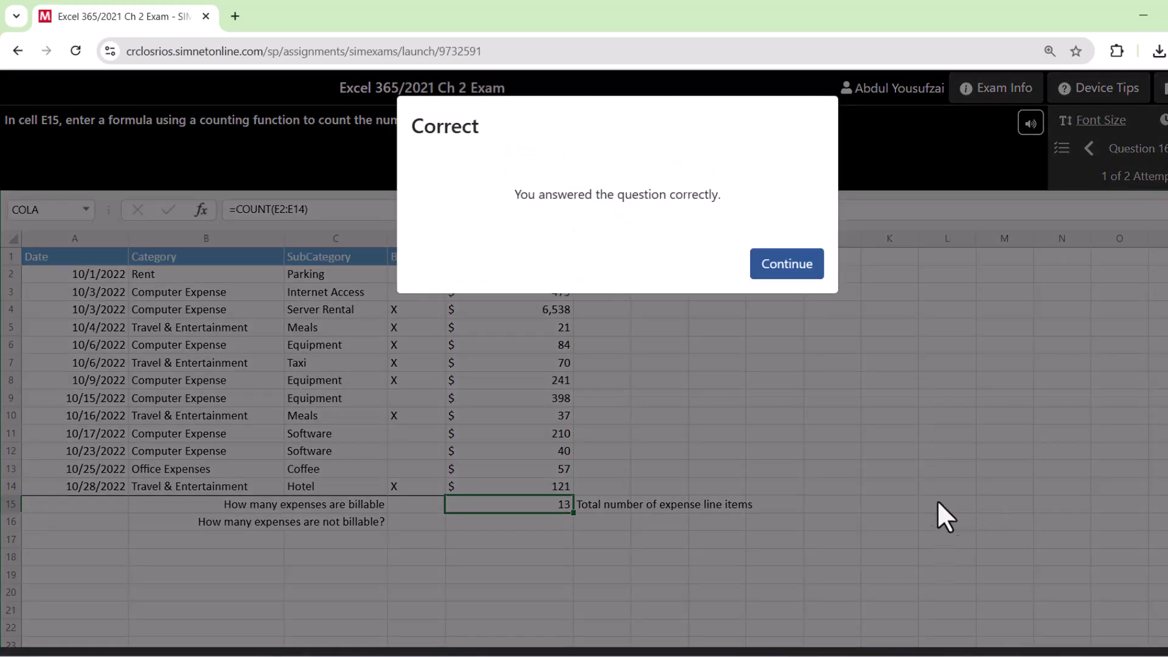
left_click(776, 265)
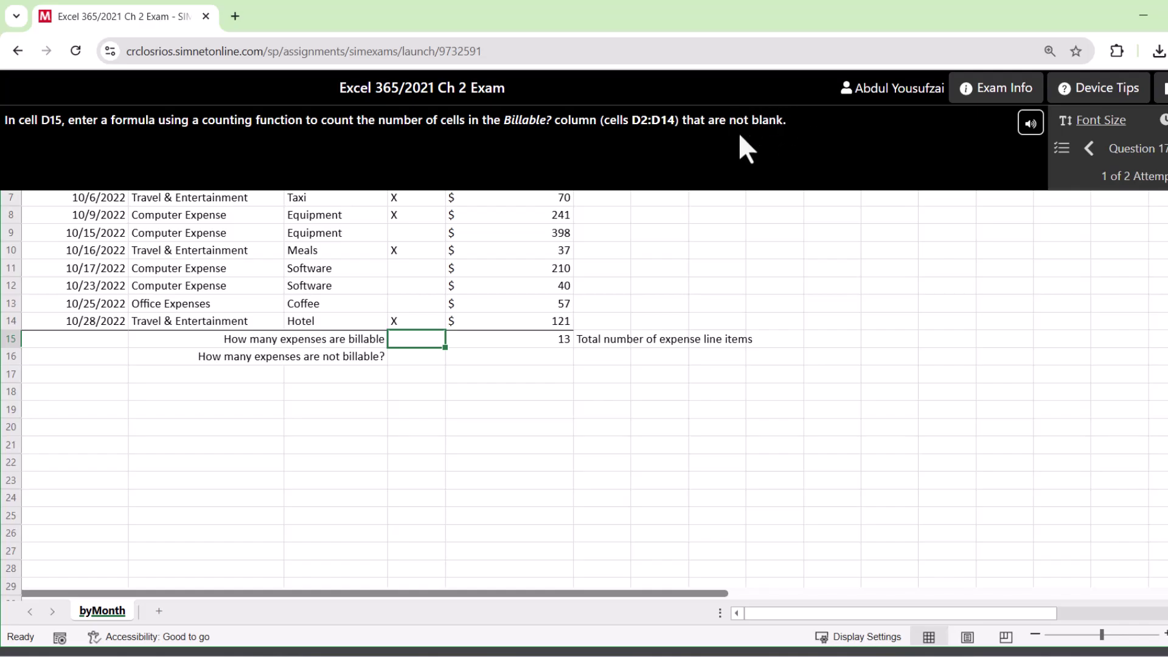
Step: Insert a COUNTA function in cell D15 for the Billable? range D2:D14 and continue to the next question
scroll(444, 335, "up", 2)
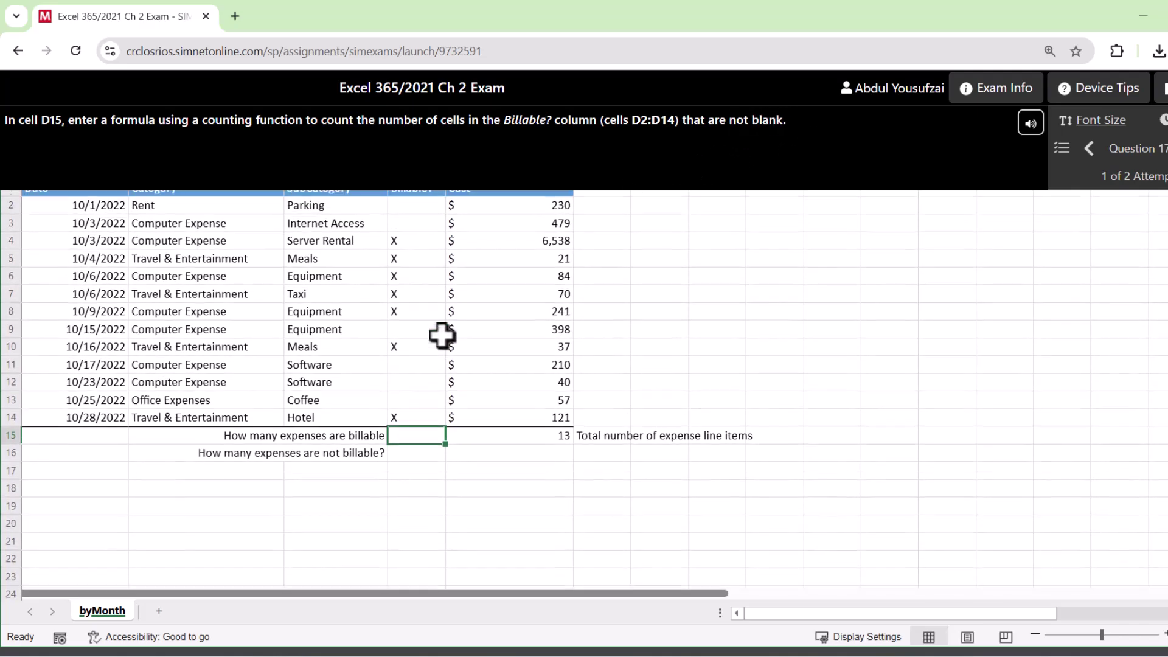
scroll(410, 373, "up", 3)
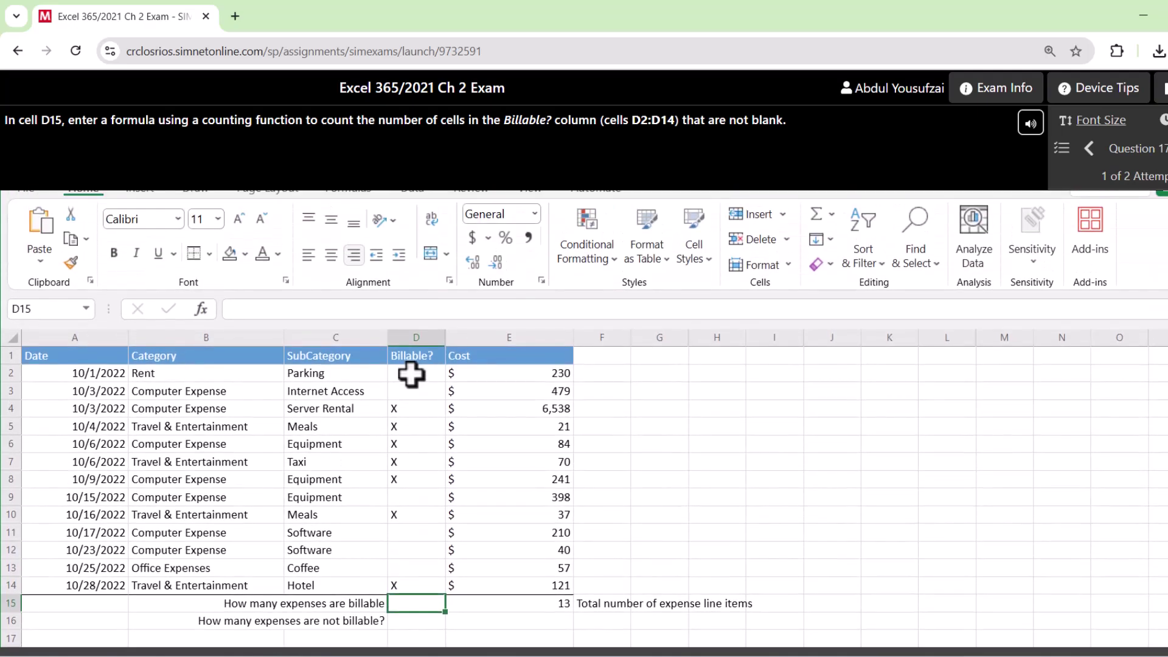
scroll(407, 318, "up", 1)
left_click(362, 250)
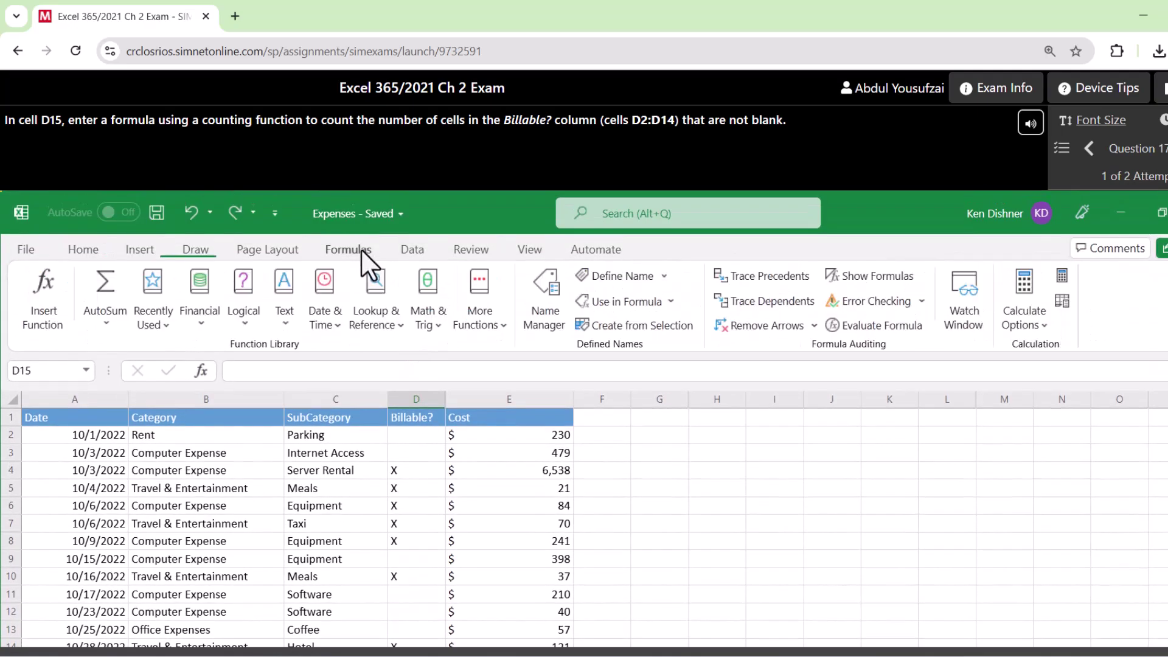
left_click(505, 327)
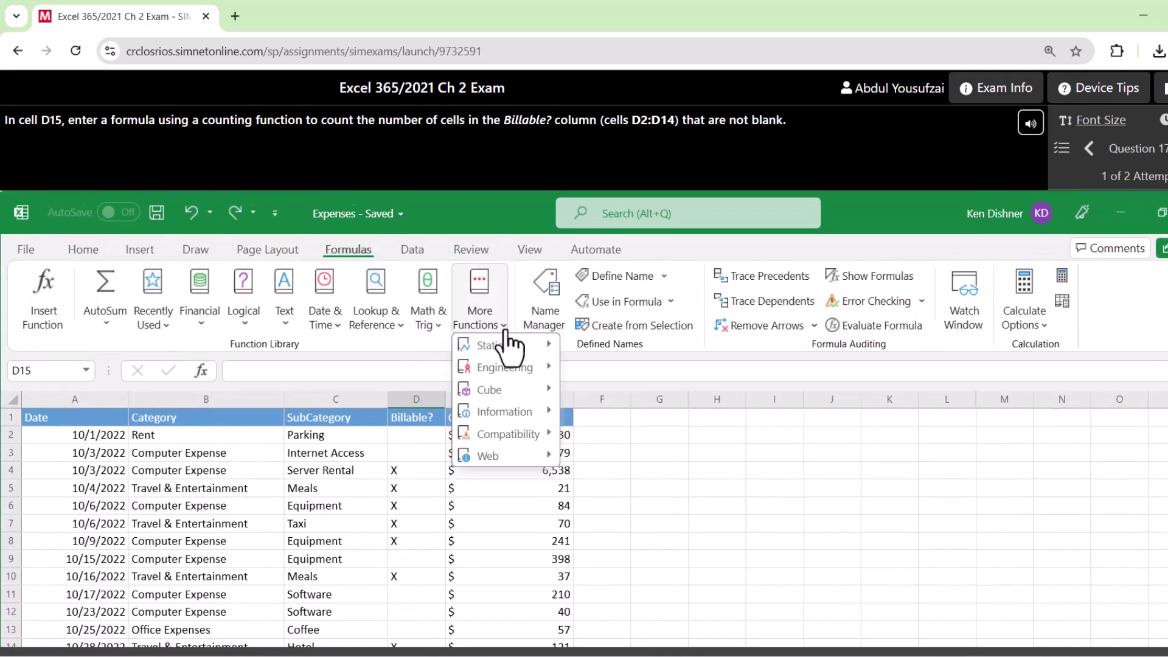
mouse_move(522, 348)
scroll(633, 416, "down", 2)
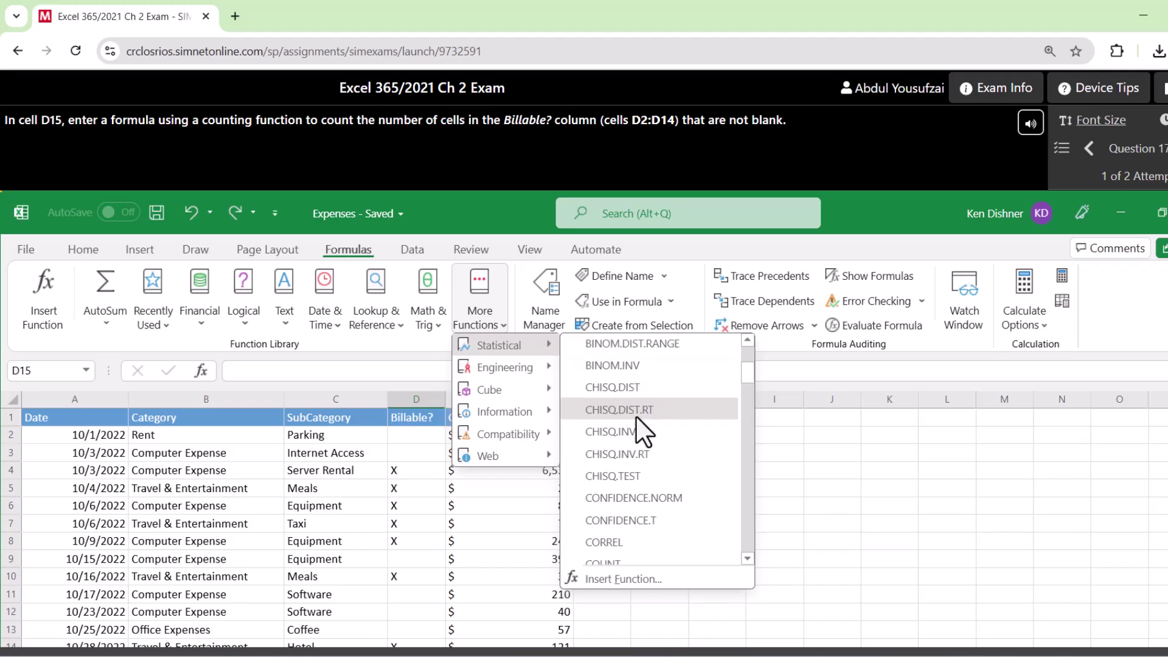
left_click(611, 485)
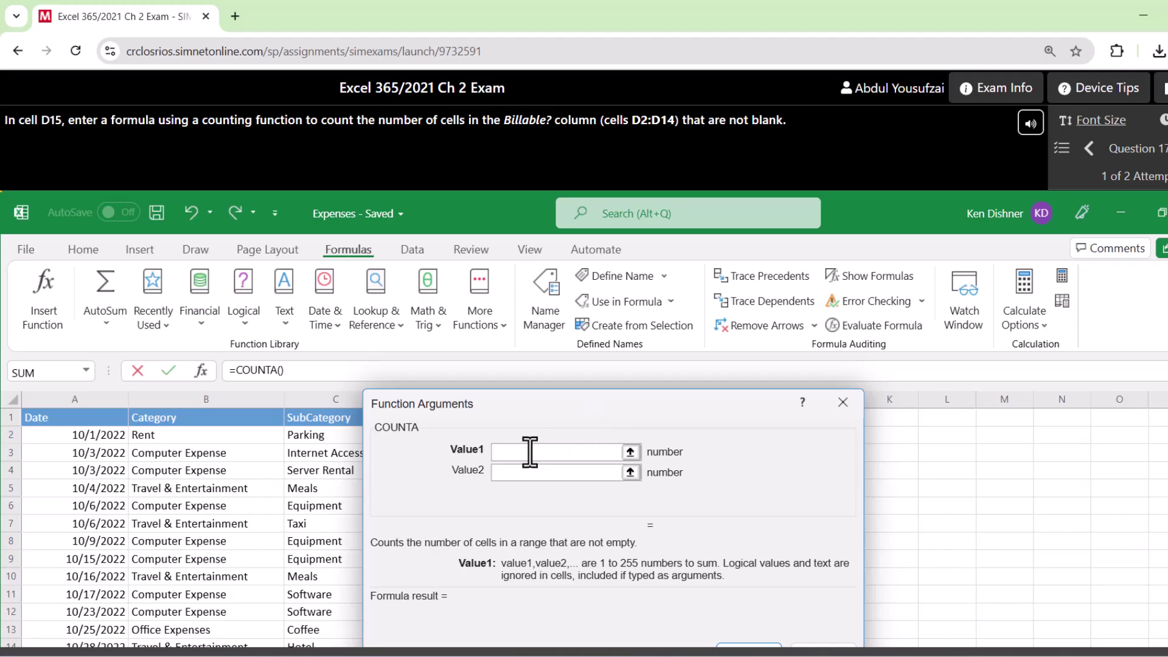
type("d2:D14")
left_click_drag(530, 399, 444, 216)
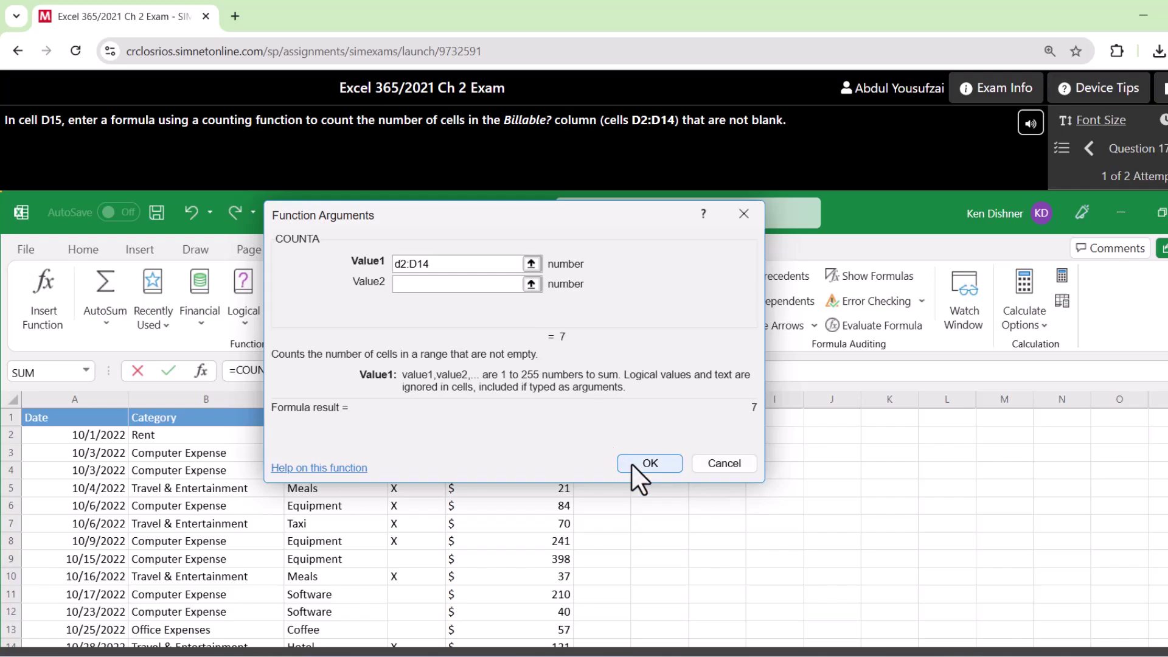
left_click(633, 461)
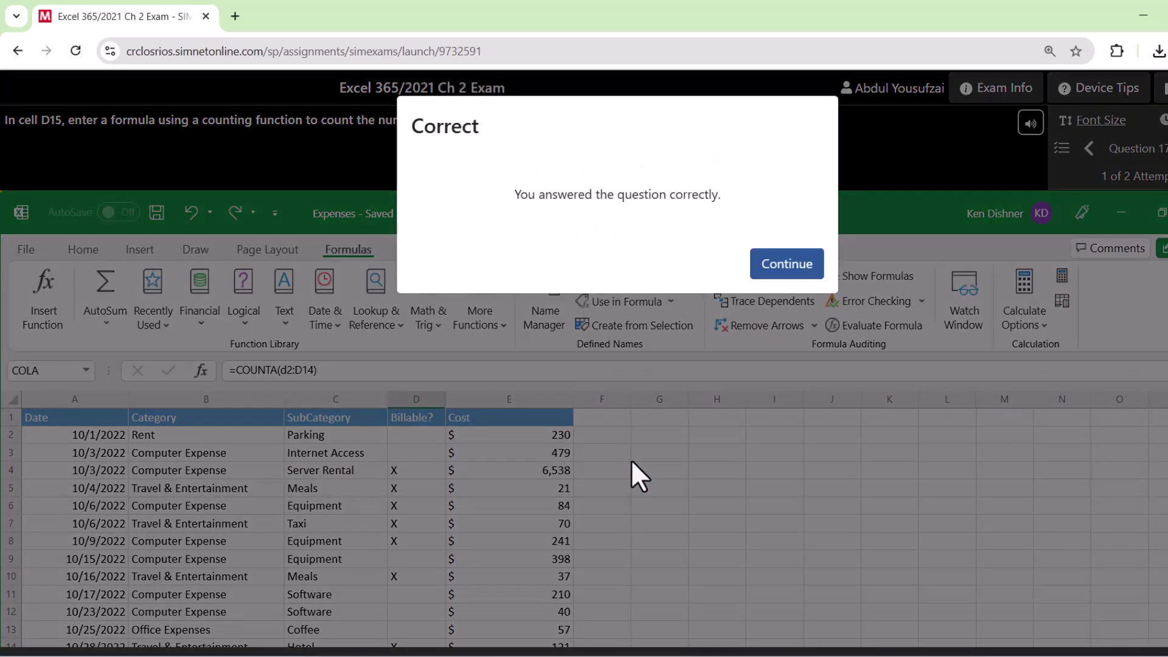
left_click(795, 266)
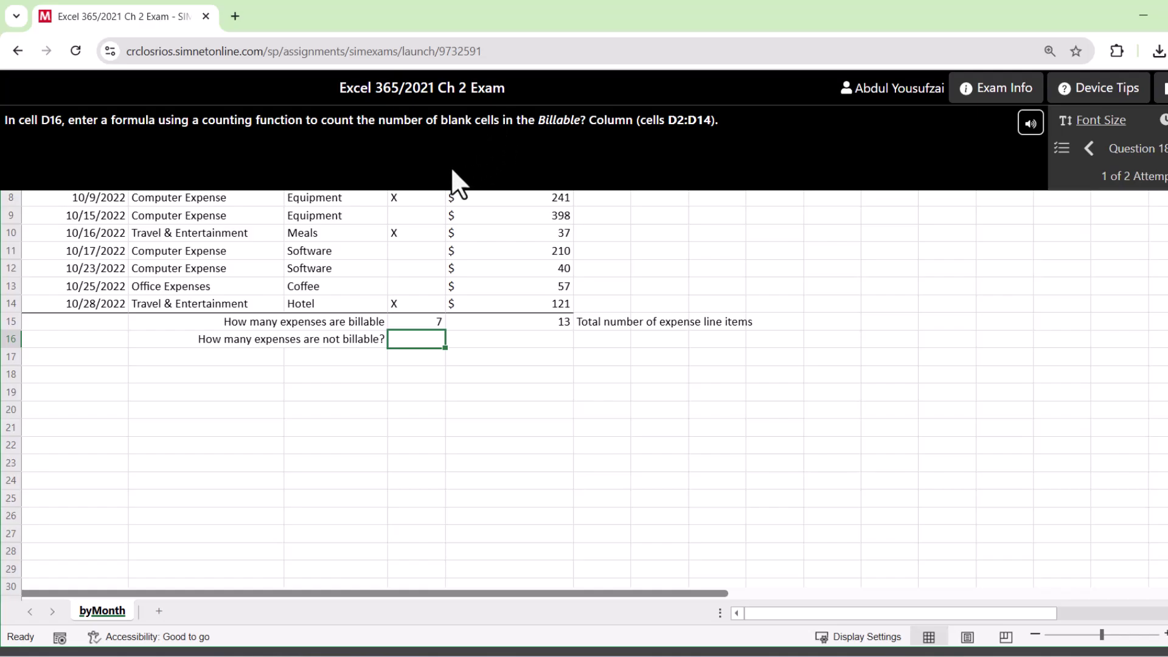
Step: Insert a COUNTBLANK function in cell D16 for the Billable? range D2:D14 and continue to the next question
scroll(472, 268, "up", 3)
scroll(473, 263, "up", 3)
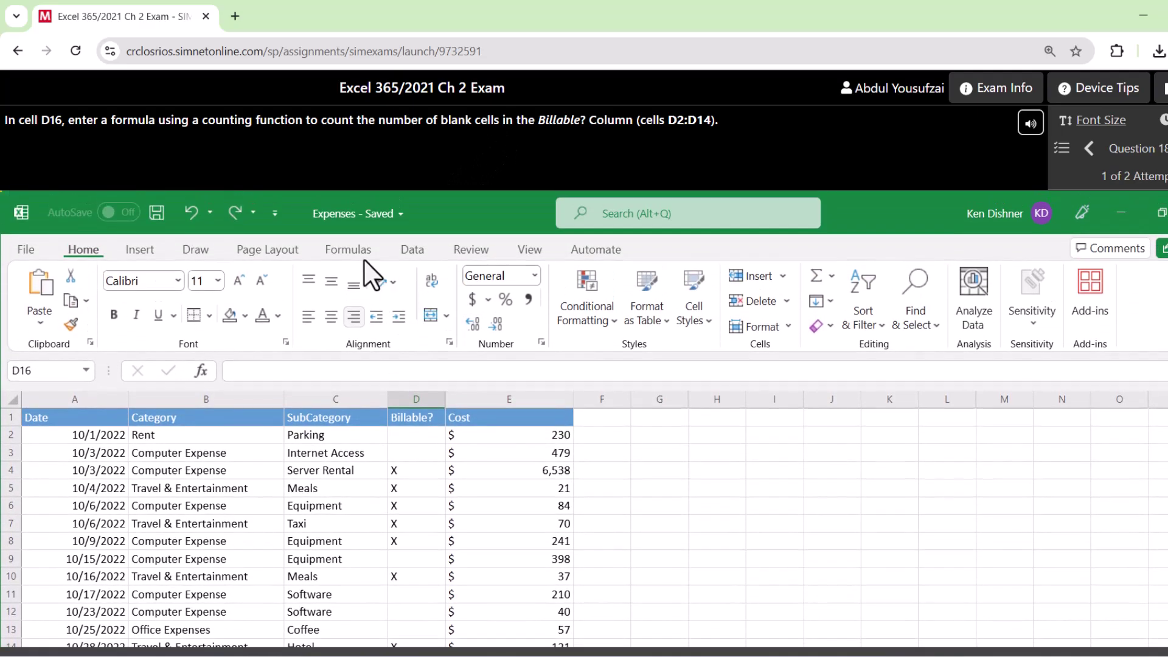
left_click(359, 250)
left_click(484, 312)
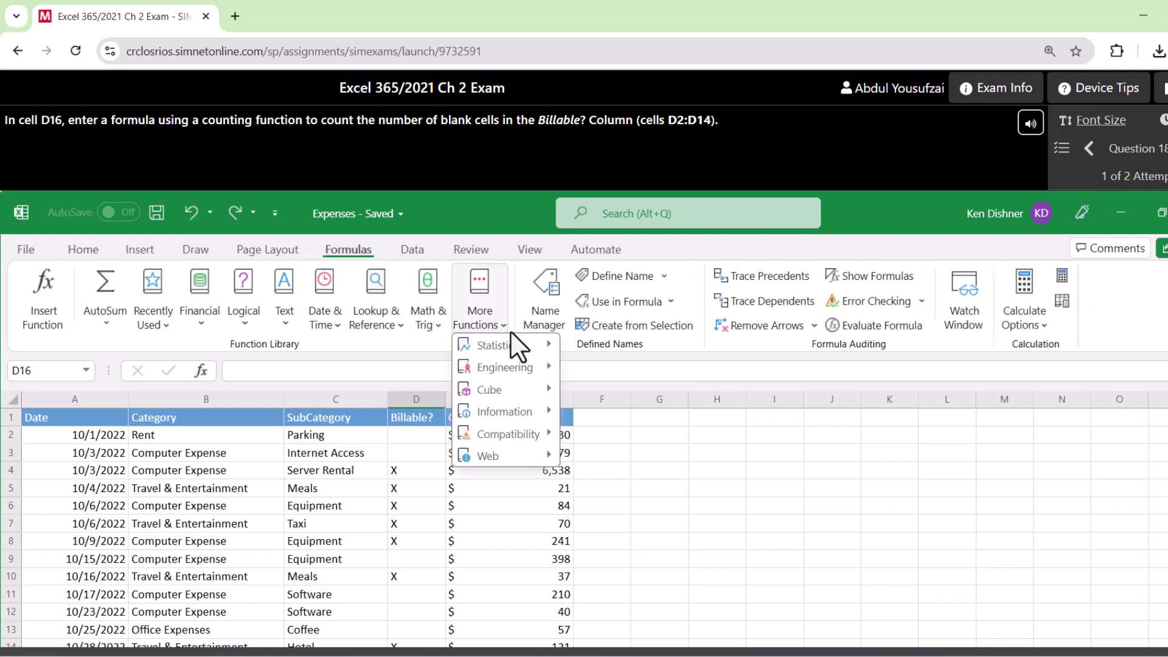
mouse_move(532, 348)
scroll(657, 444, "down", 5)
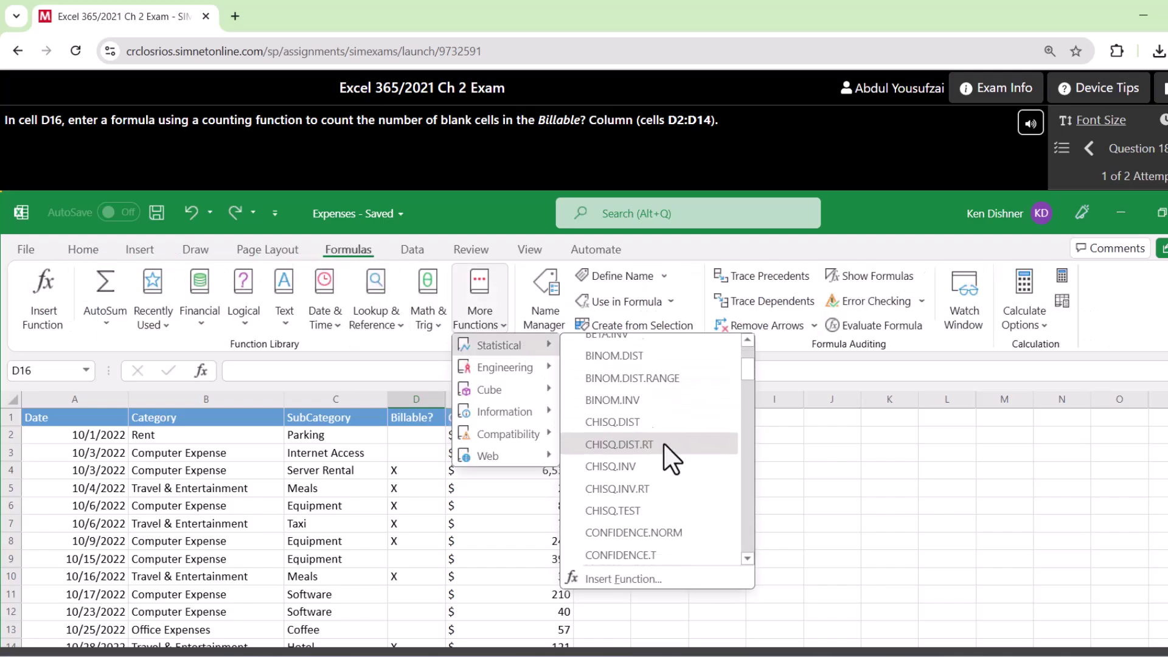
left_click(639, 480)
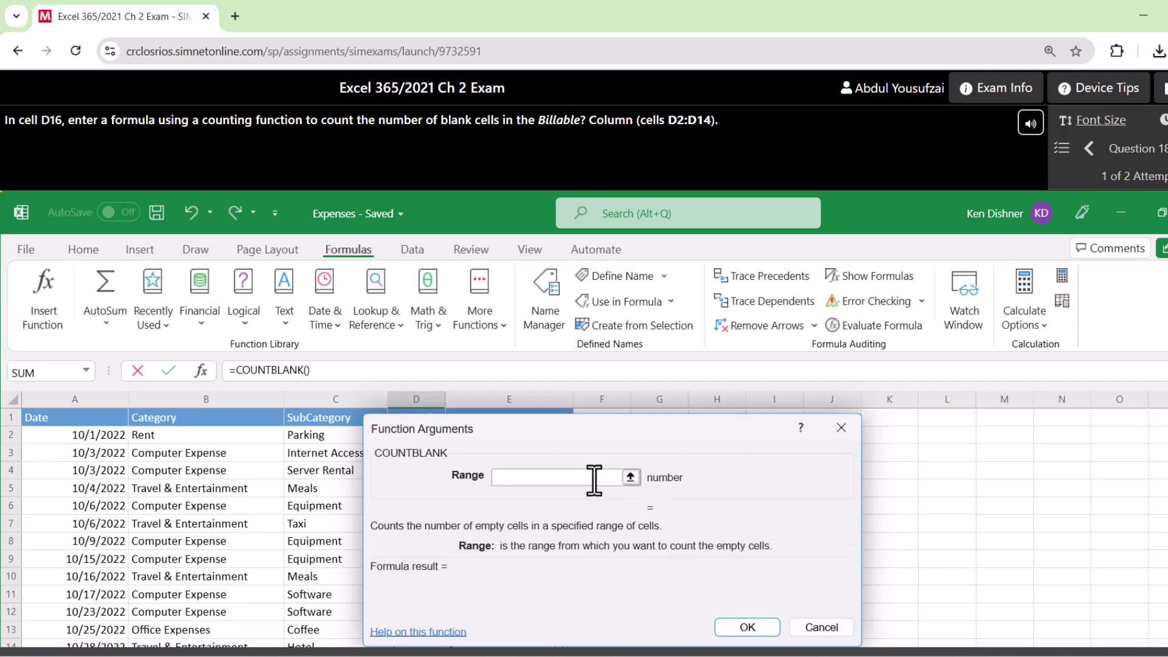
type("D2:D14")
left_click_drag(667, 426, 575, 217)
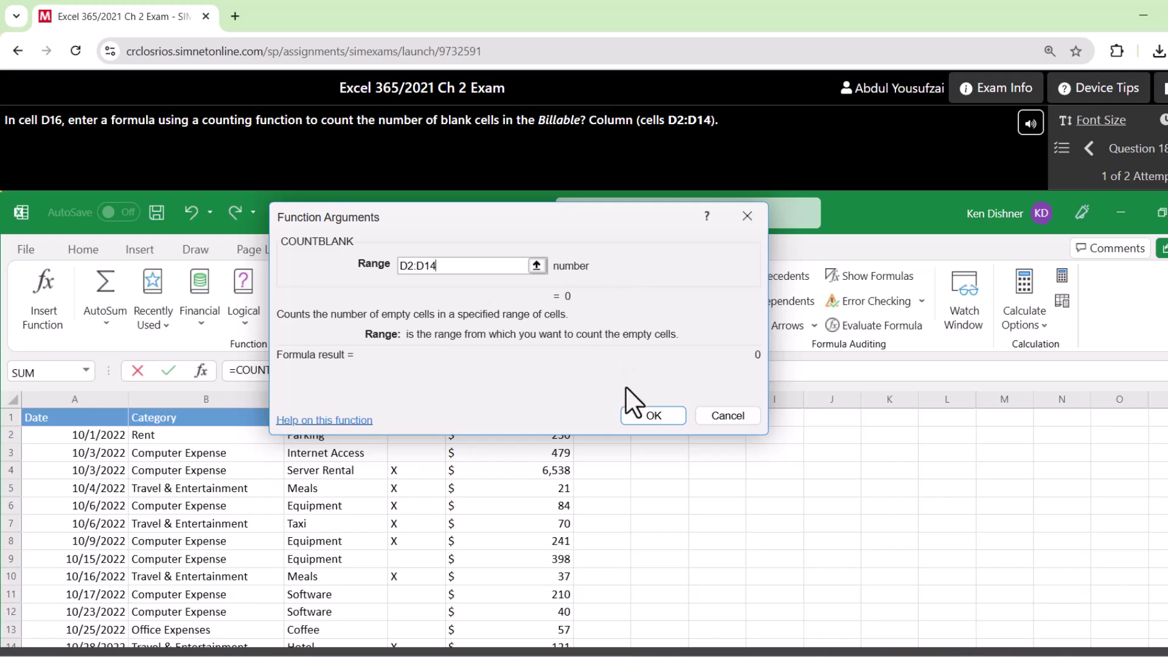
left_click(646, 416)
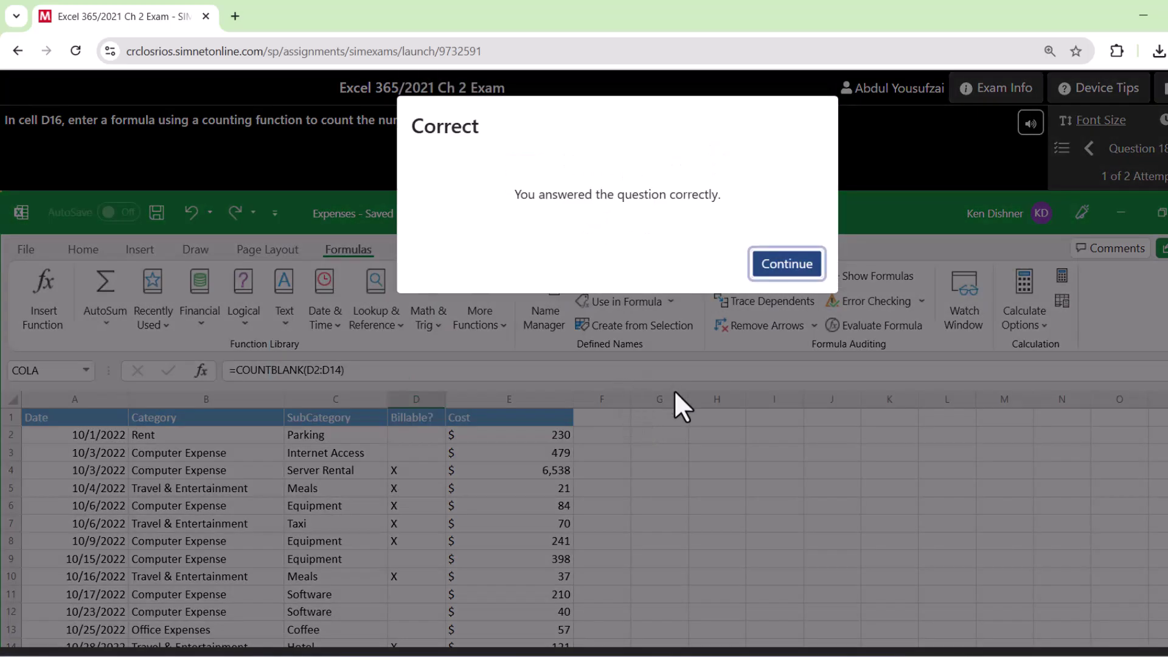
left_click(785, 265)
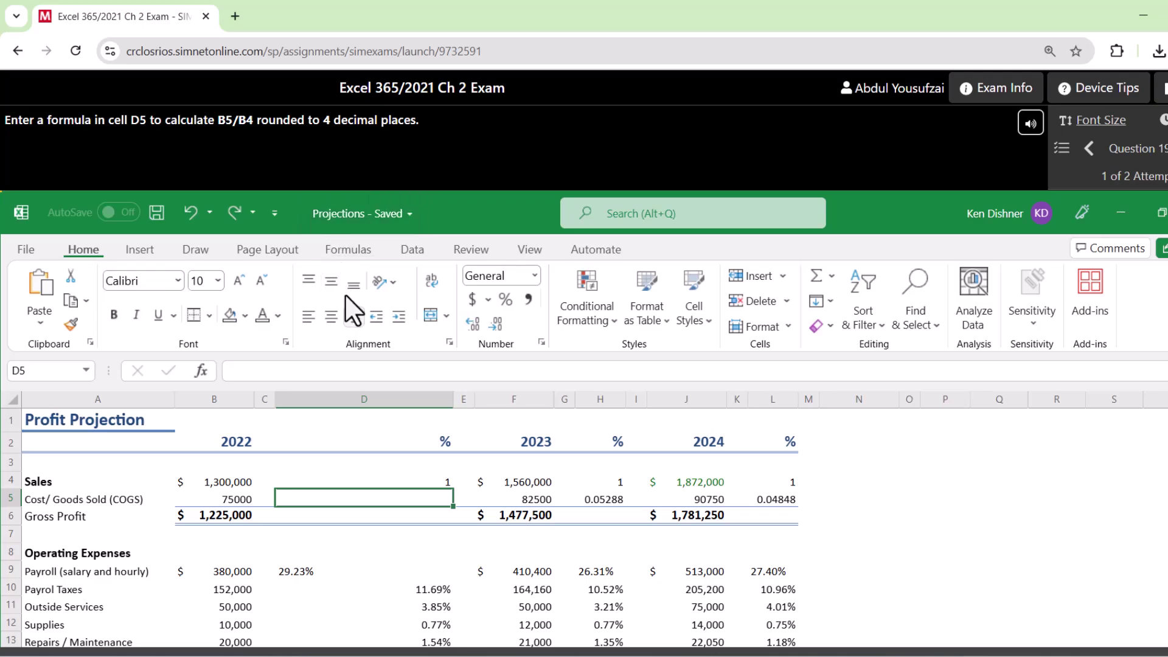
Step: Insert a ROUND function in cell D5 for B5/B4 with 4 decimal places and continue to the next question
left_click(345, 247)
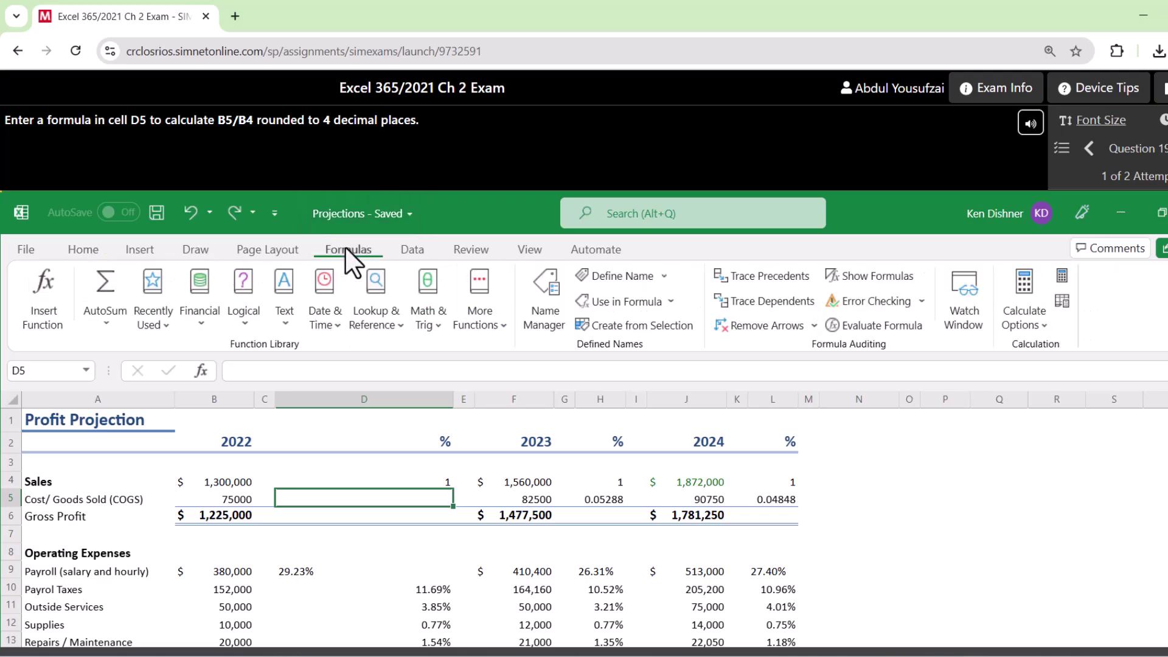
left_click(420, 322)
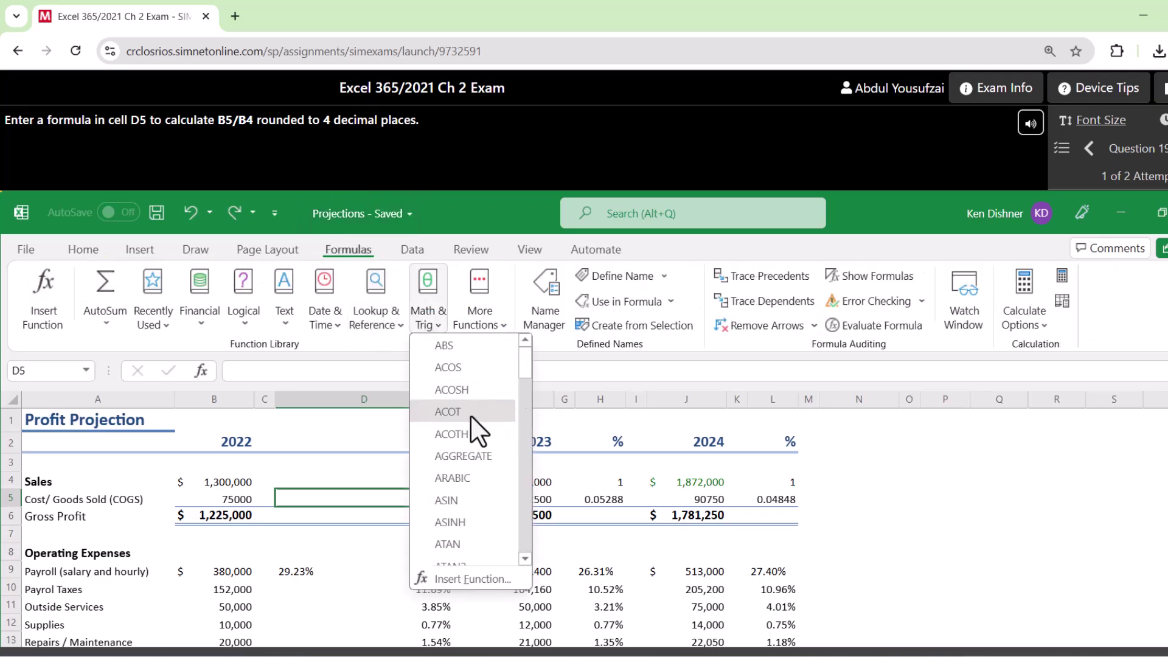
scroll(485, 451, "down", 7)
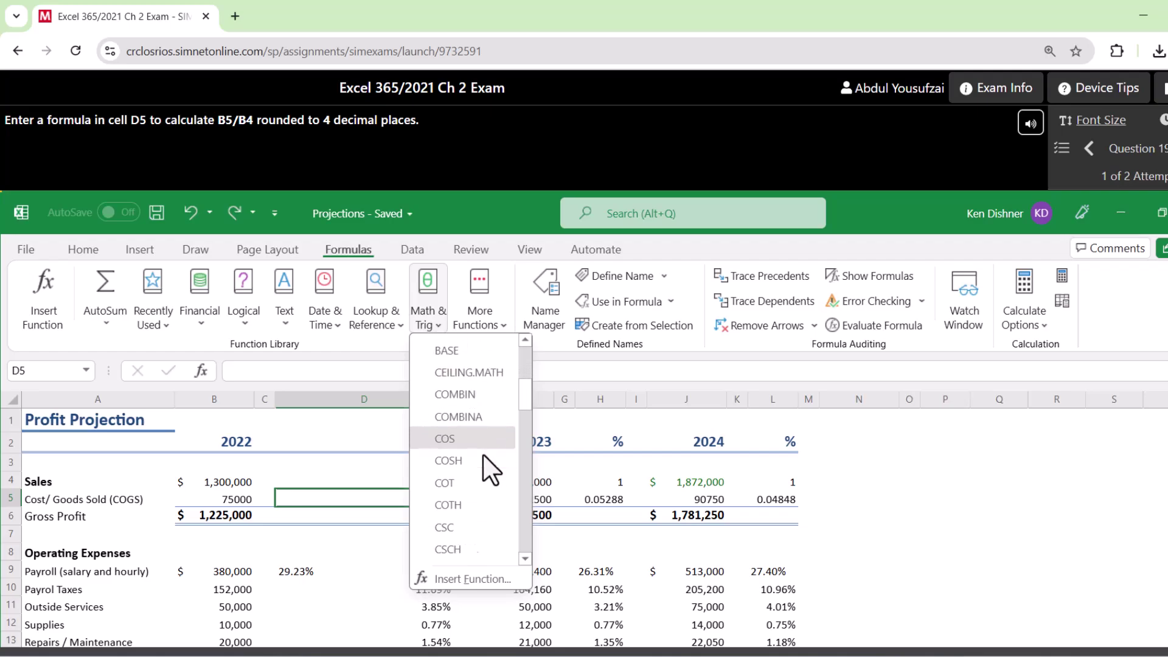
scroll(484, 457, "down", 8)
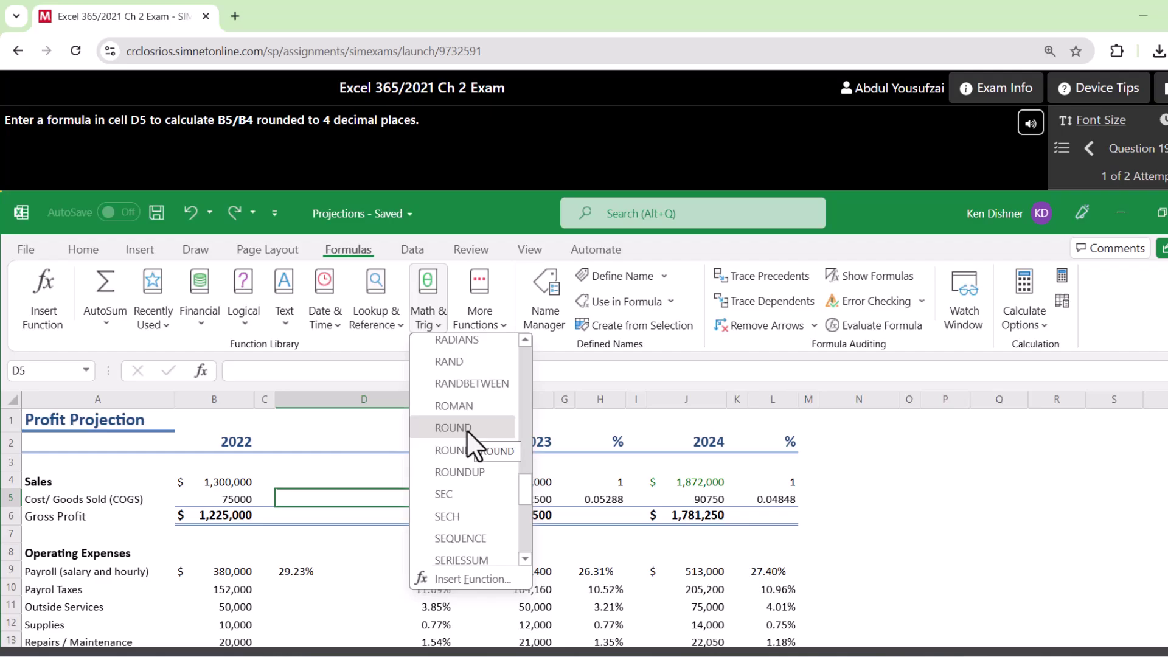
left_click(466, 430)
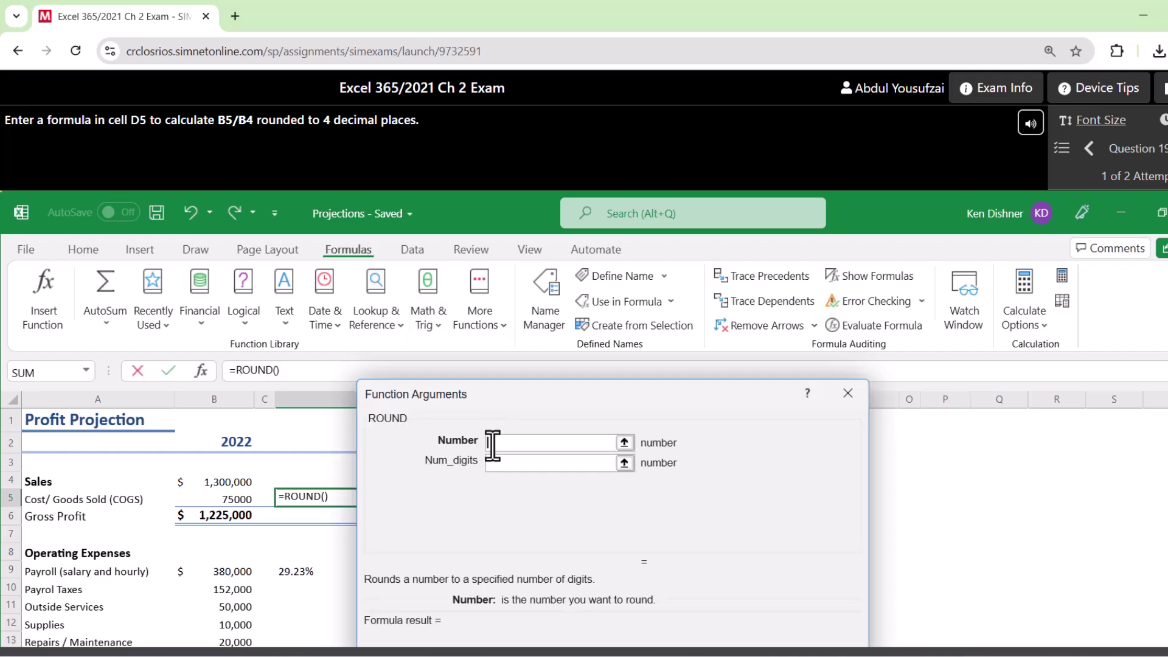
type("B5/B4")
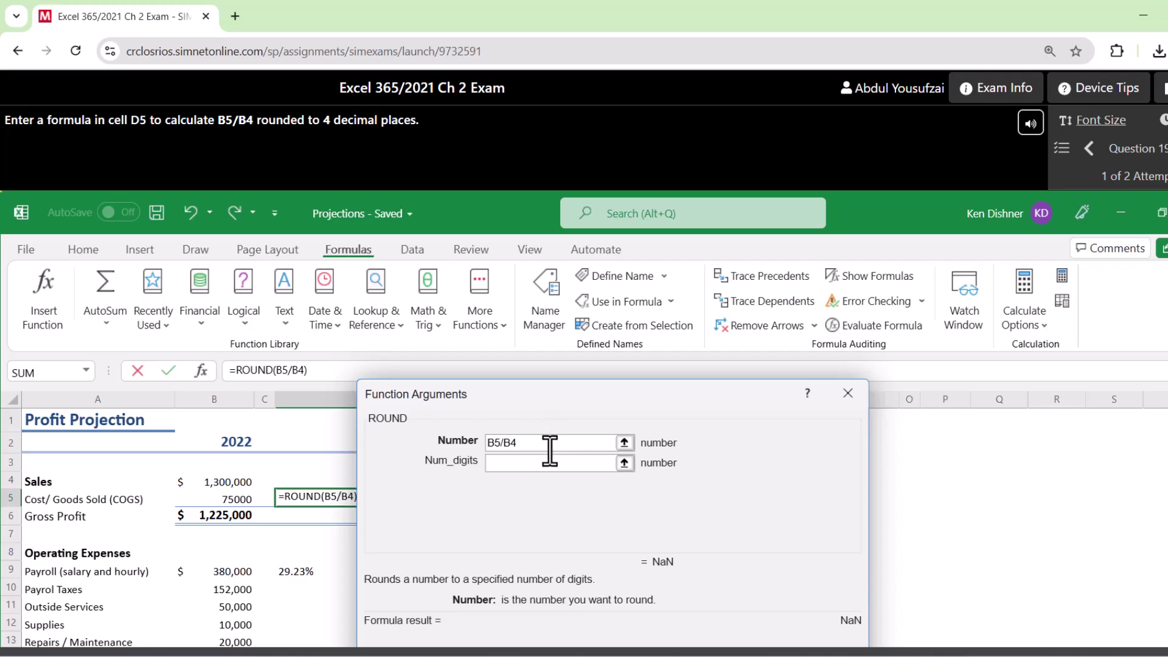
left_click(533, 461)
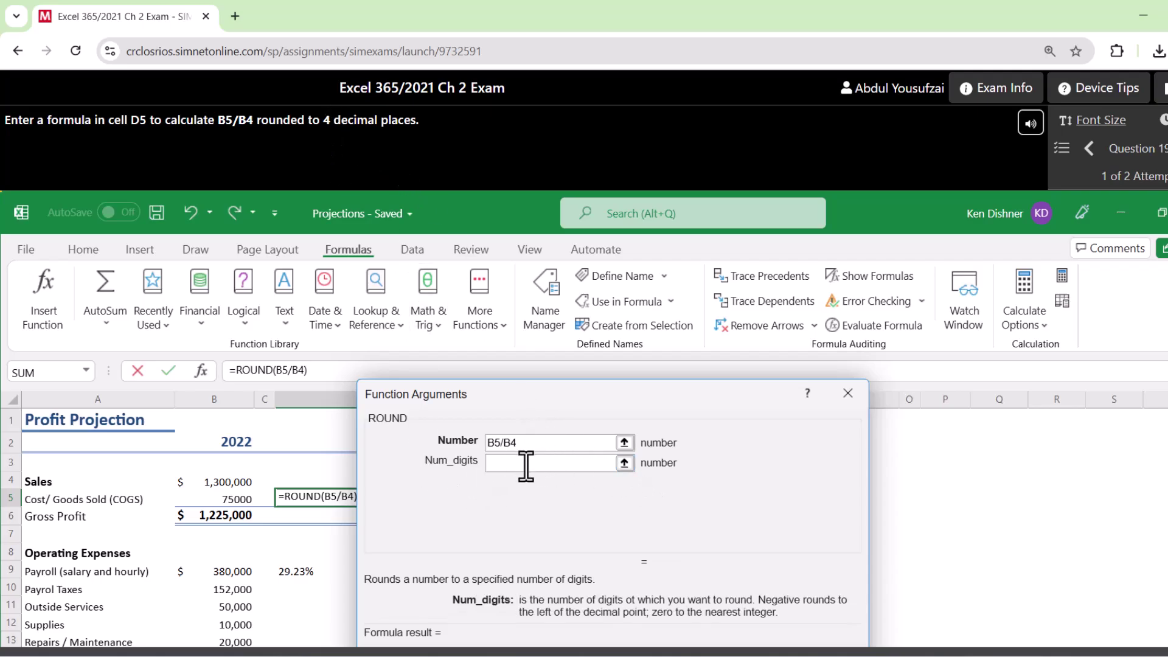
type("4")
left_click_drag(529, 398, 449, 197)
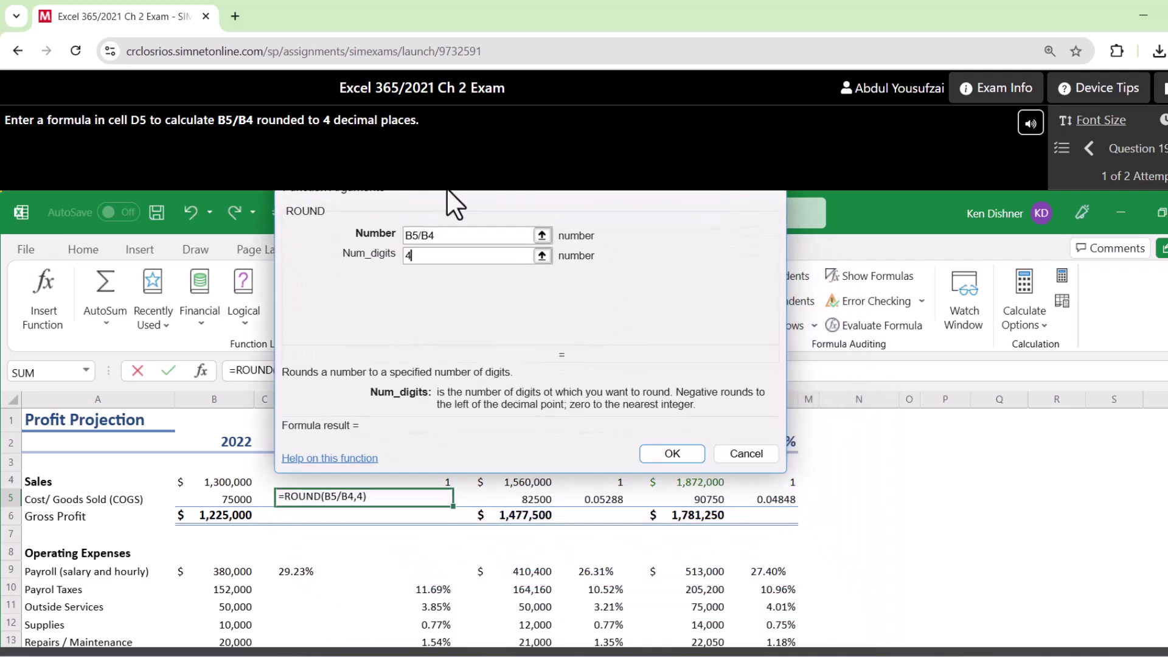
left_click(662, 454)
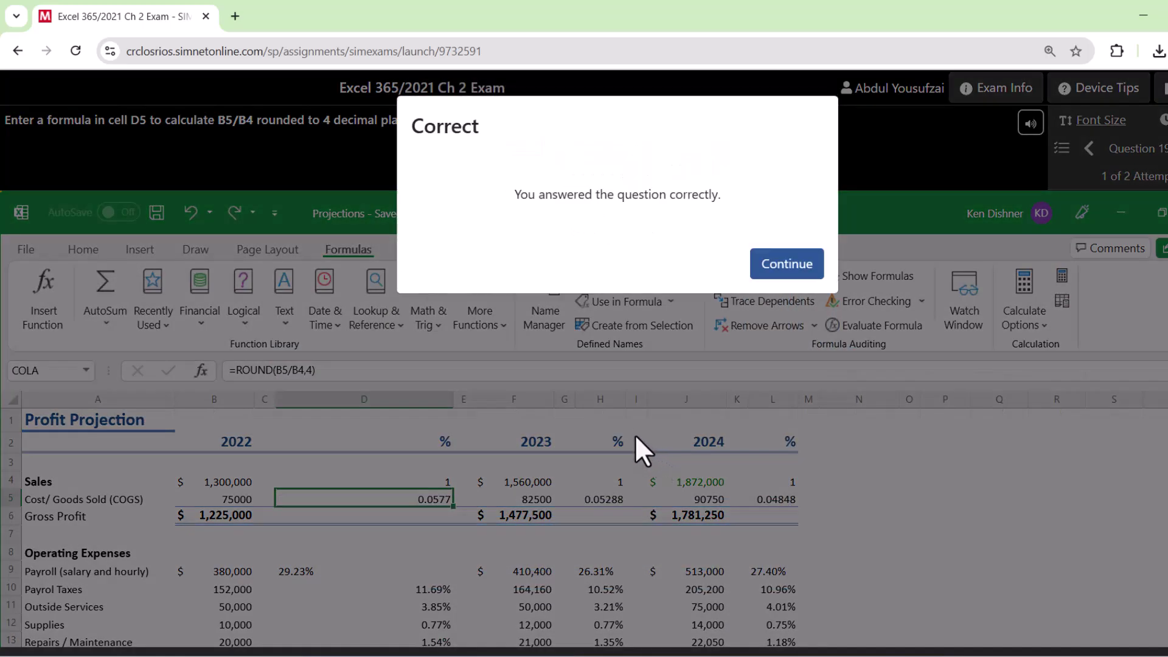
left_click(787, 266)
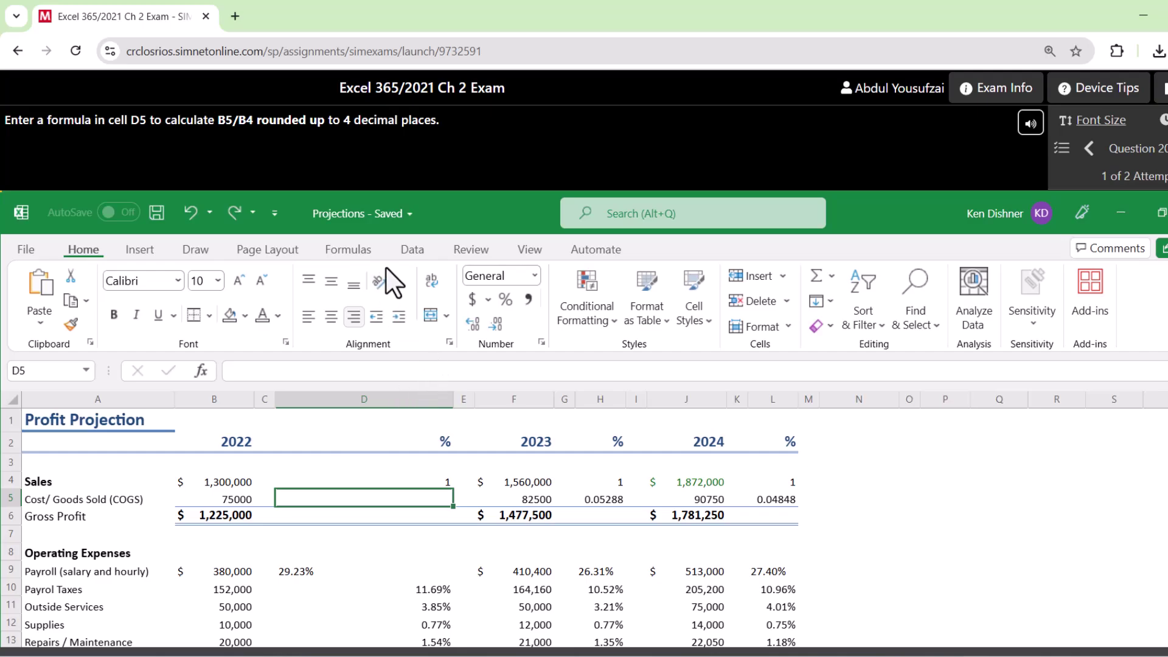
Step: Insert a ROUNDUP function in cell D5 for B5/B4 with 4 decimal places, and submit the exam for grading
left_click(353, 254)
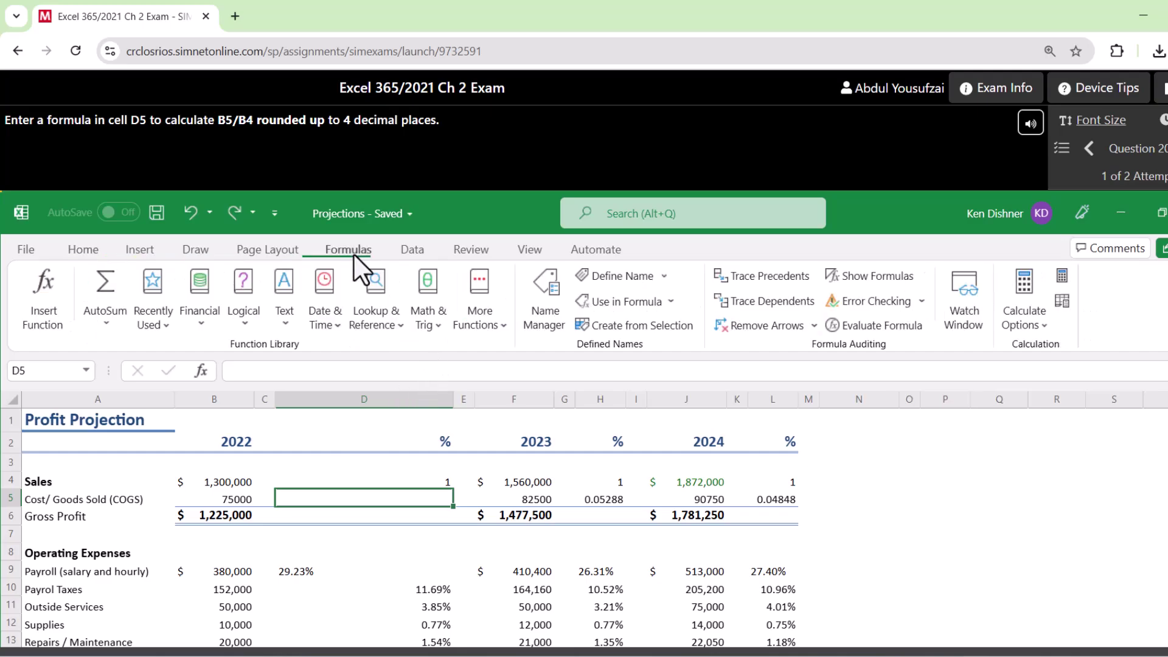
left_click(430, 329)
scroll(470, 447, "down", 7)
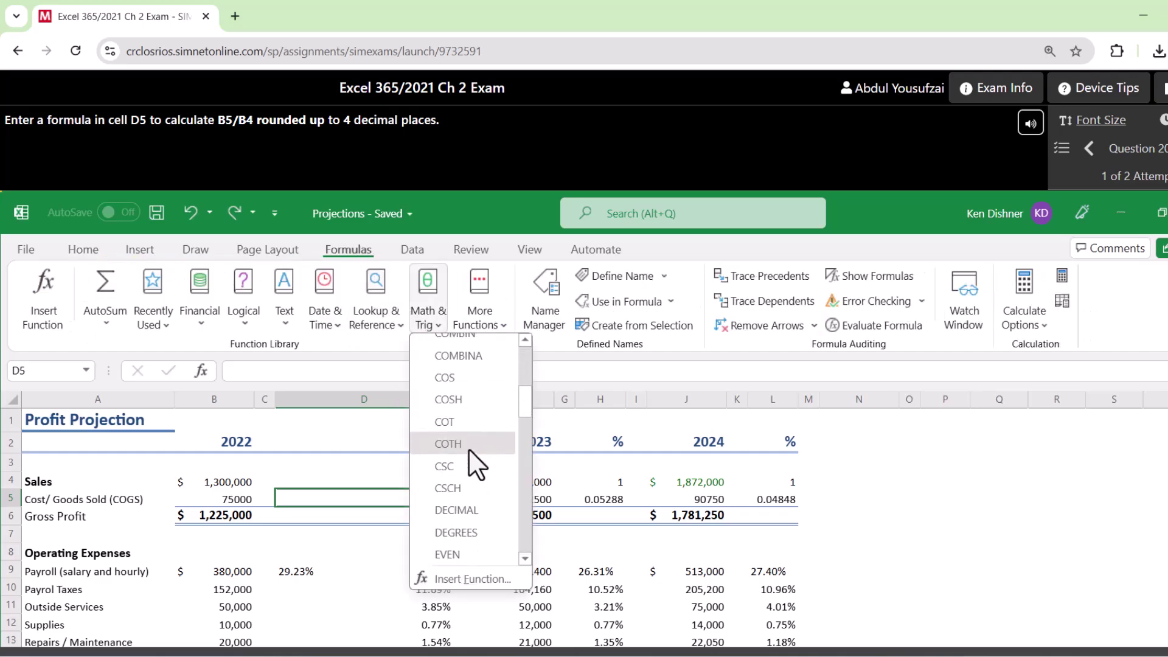
scroll(466, 450, "down", 10)
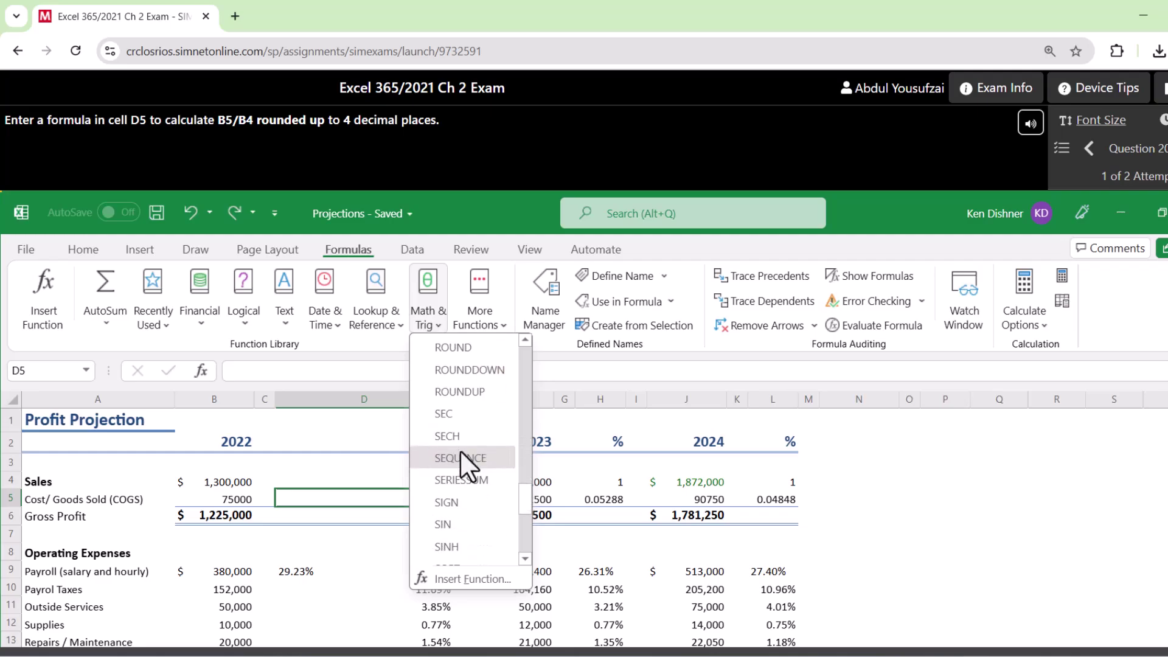
left_click(458, 391)
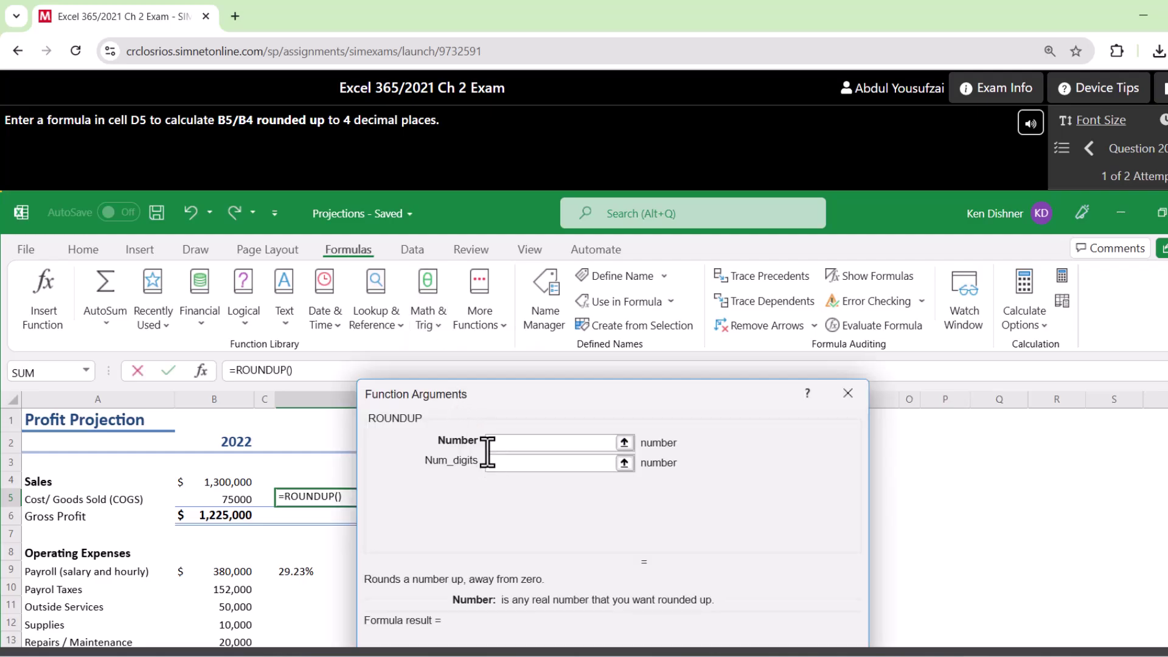
type("B5/B4")
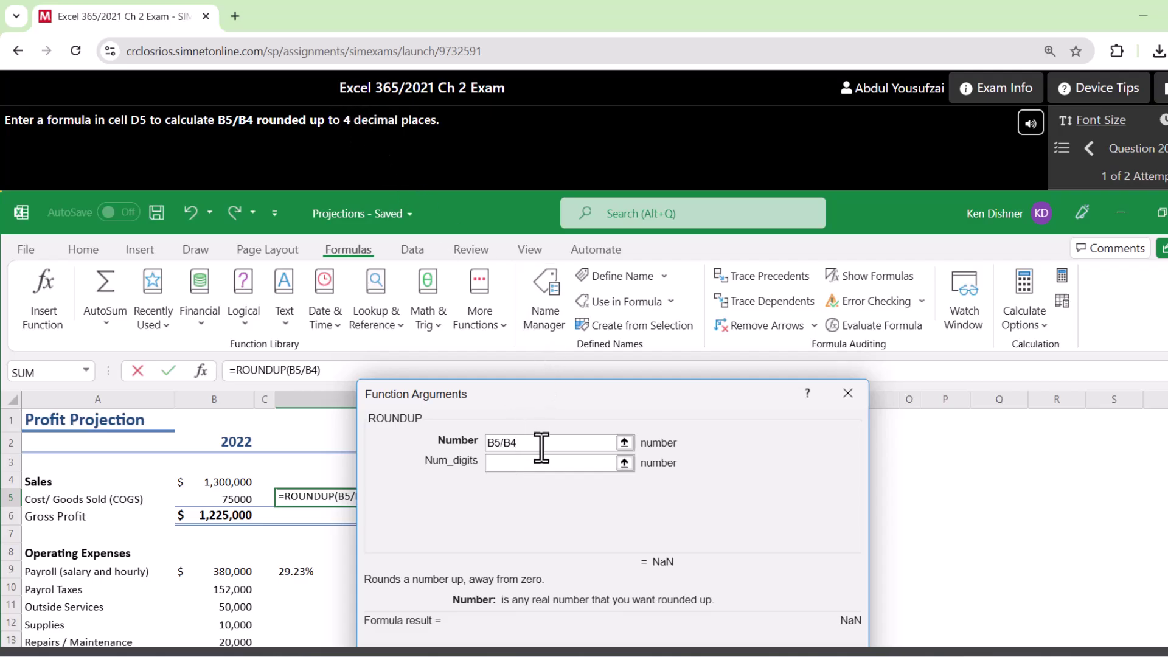
left_click(529, 465)
type("4")
left_click_drag(572, 414, 527, 160)
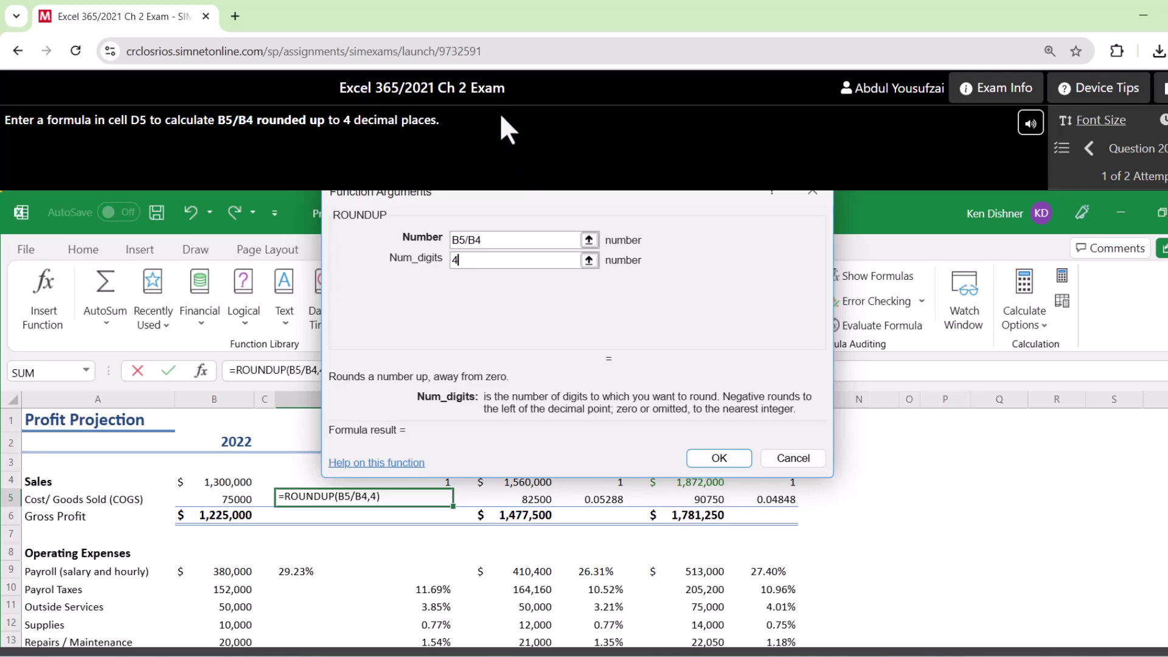
left_click(716, 461)
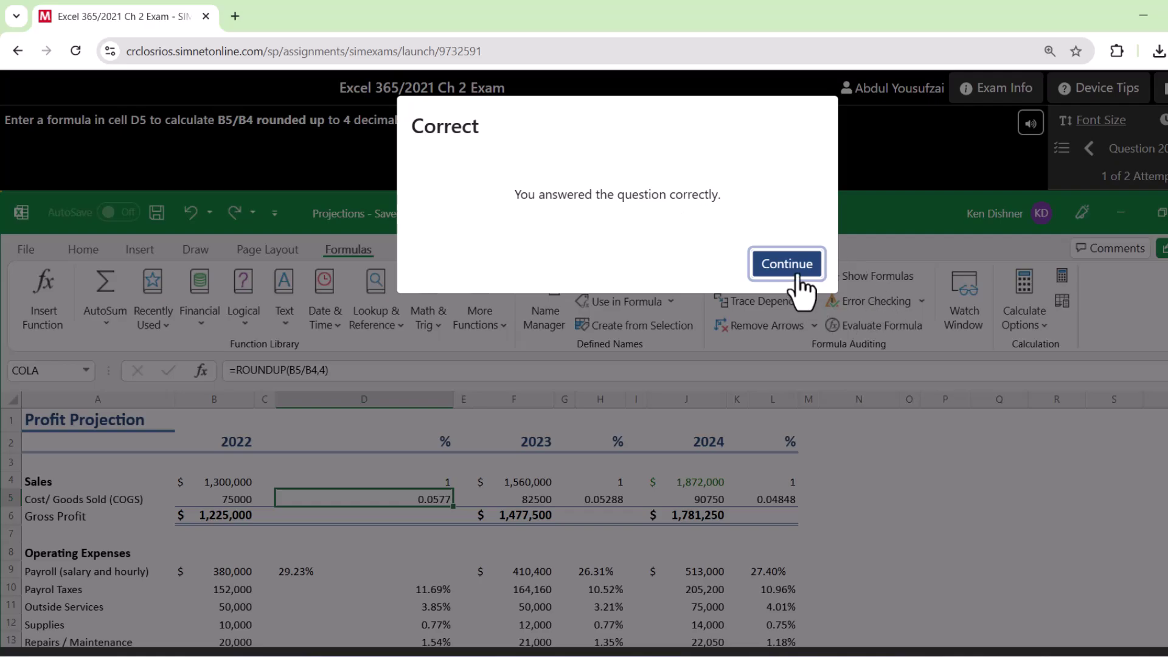
left_click(799, 276)
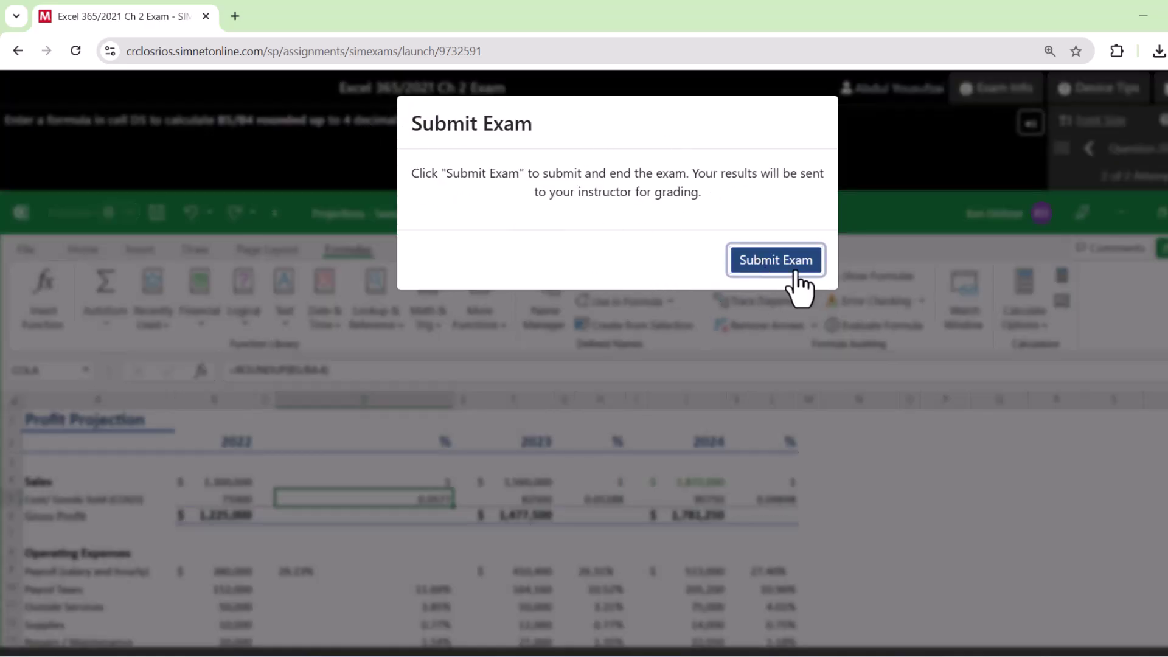
left_click(779, 271)
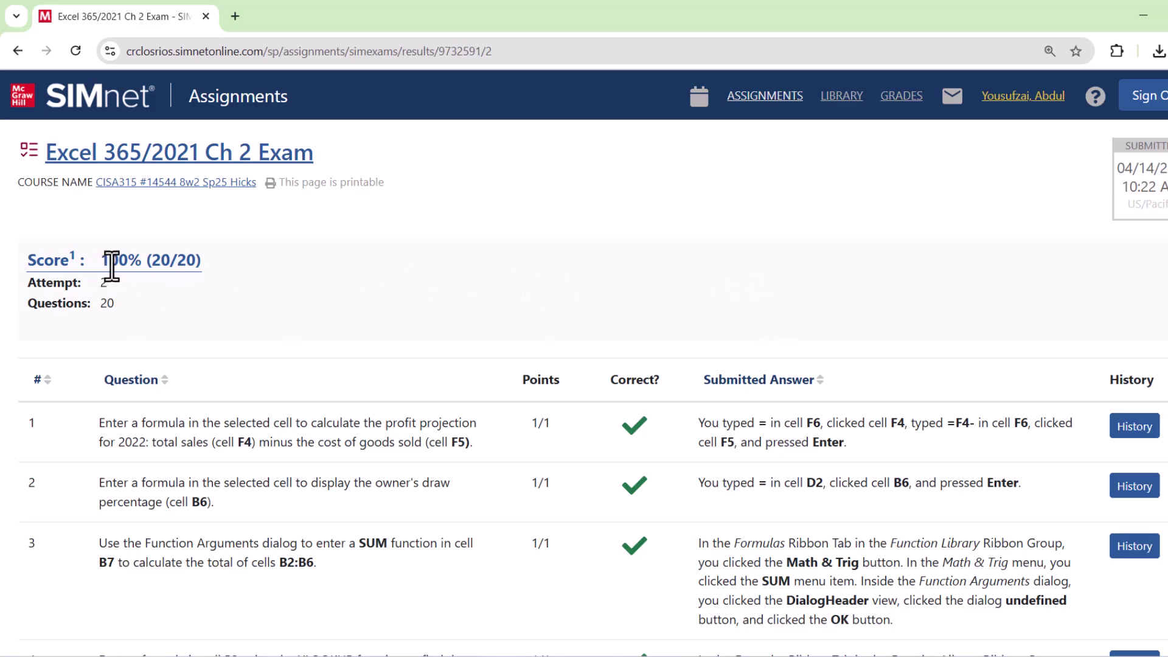
Step: Review the exam results page, examining the score and the submitted answer for each question
left_click_drag(102, 260, 191, 265)
scroll(575, 308, "down", 7)
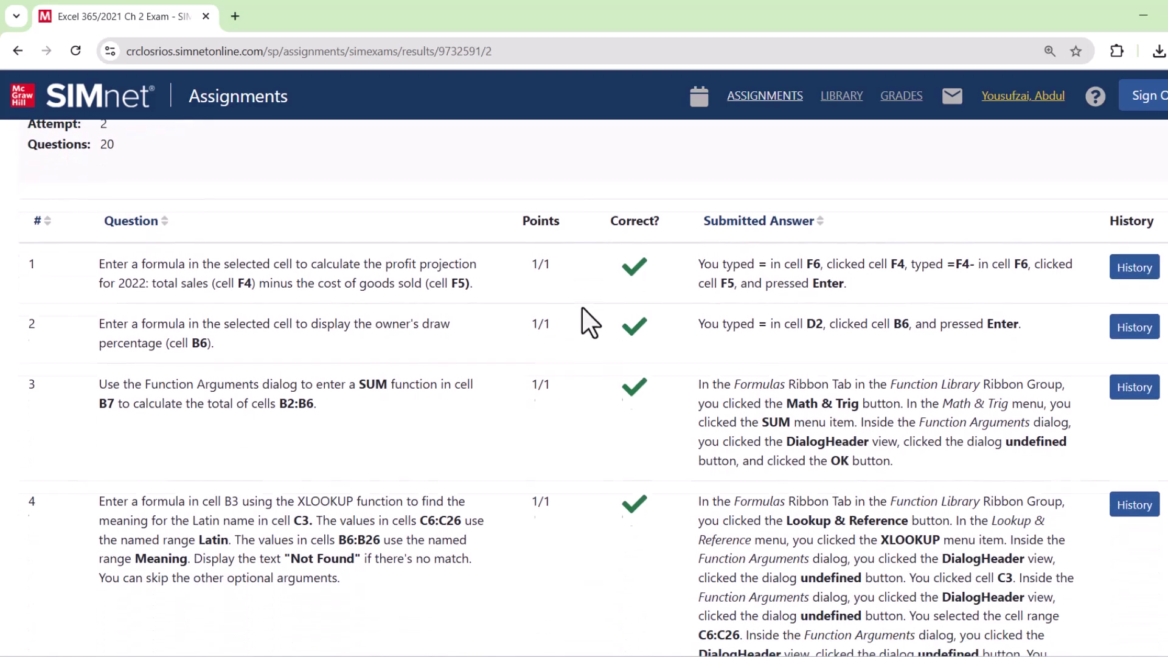
scroll(567, 305, "down", 15)
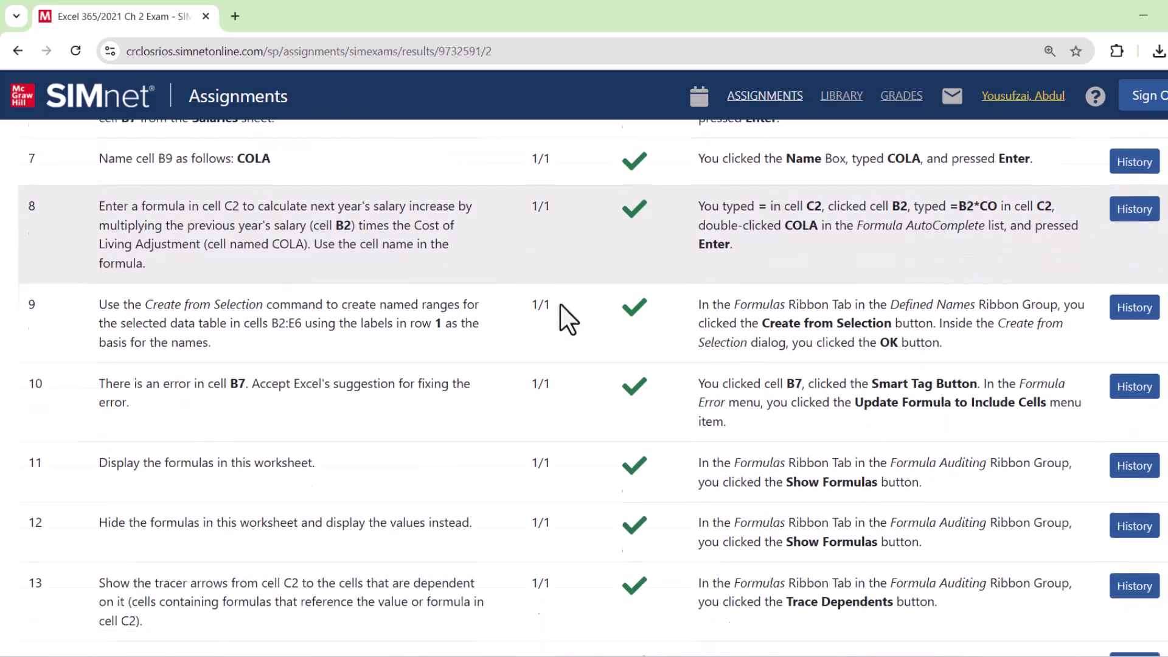
scroll(559, 306, "down", 5)
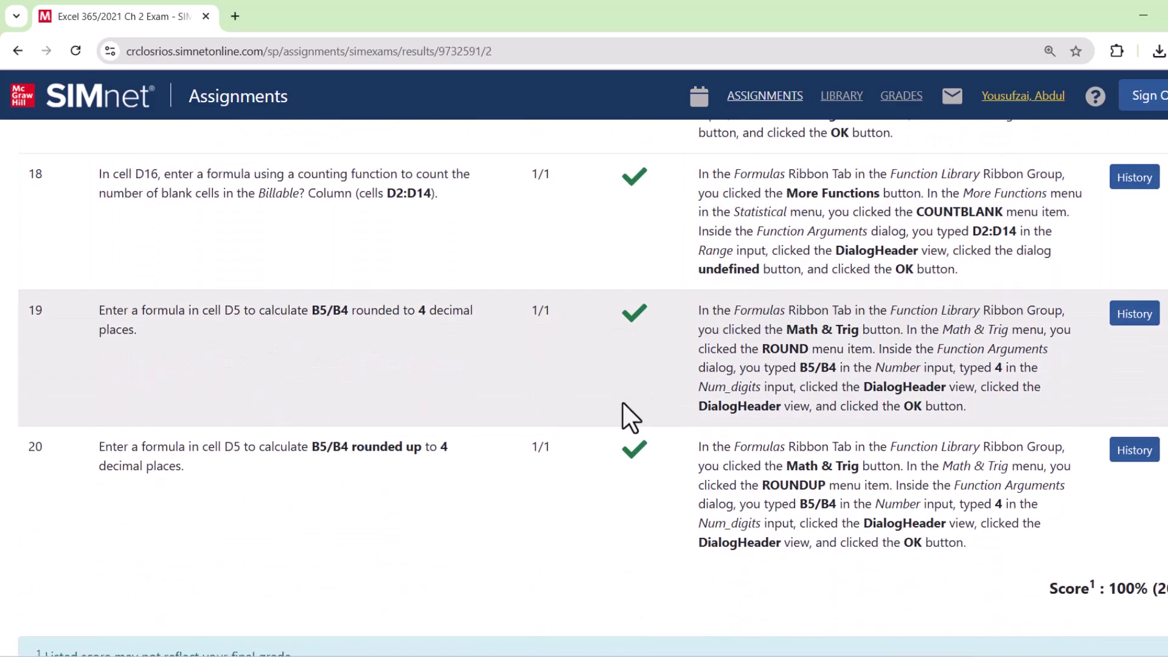
scroll(665, 349, "down", 4)
scroll(665, 350, "up", 13)
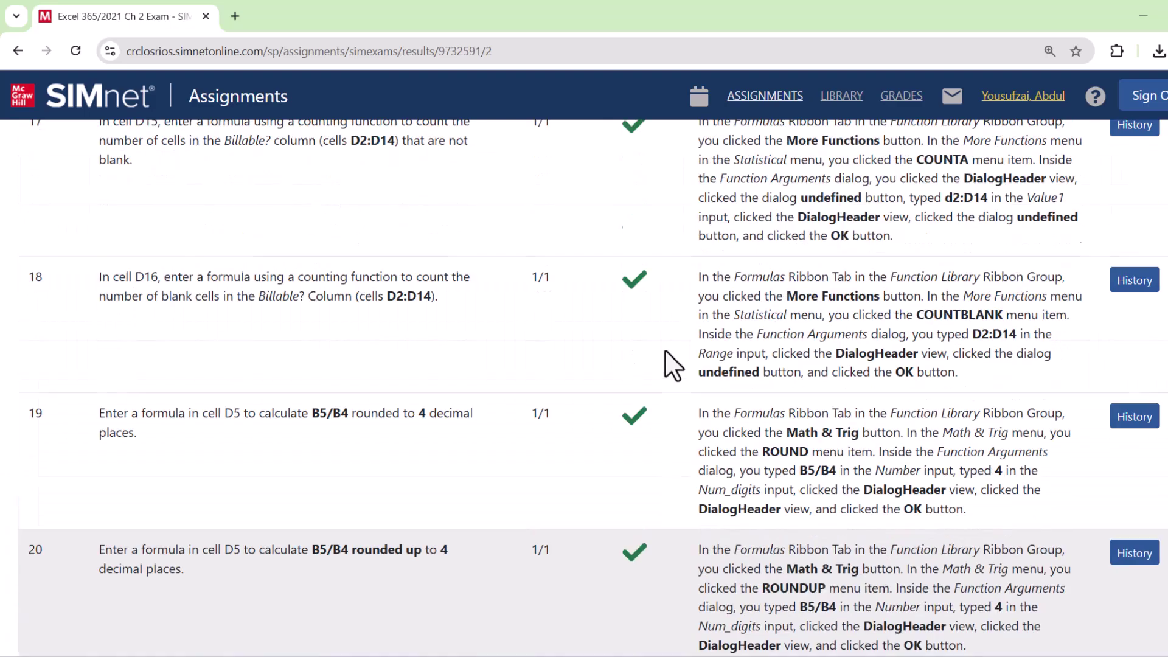
scroll(666, 349, "up", 3)
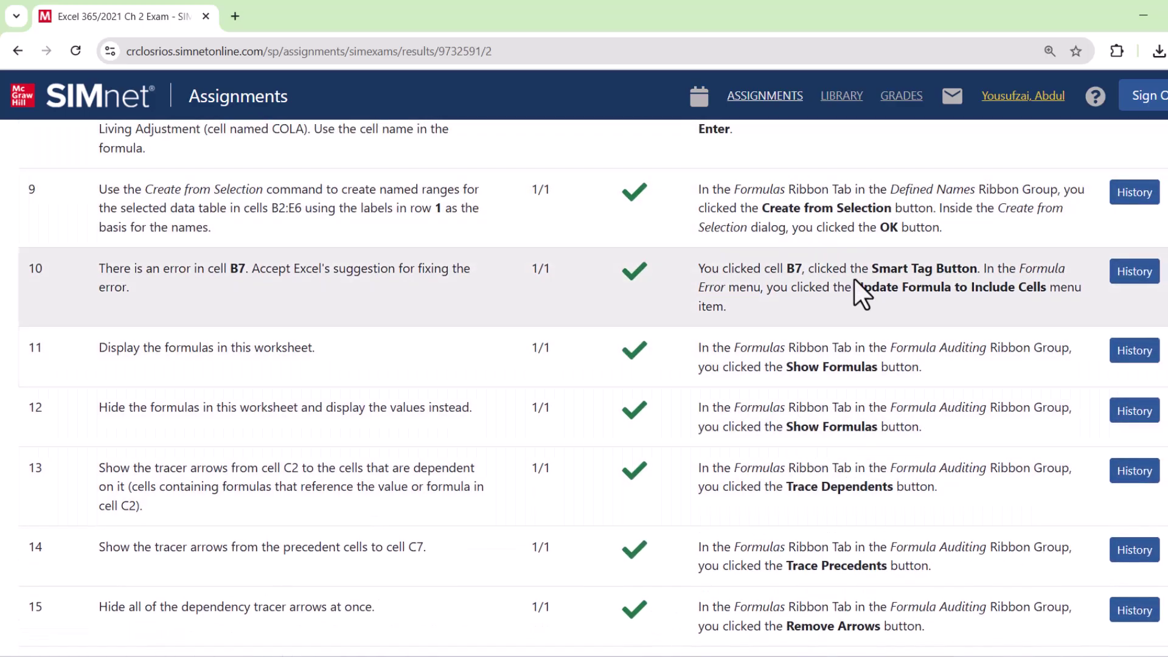
scroll(746, 389, "up", 1)
scroll(747, 381, "up", 15)
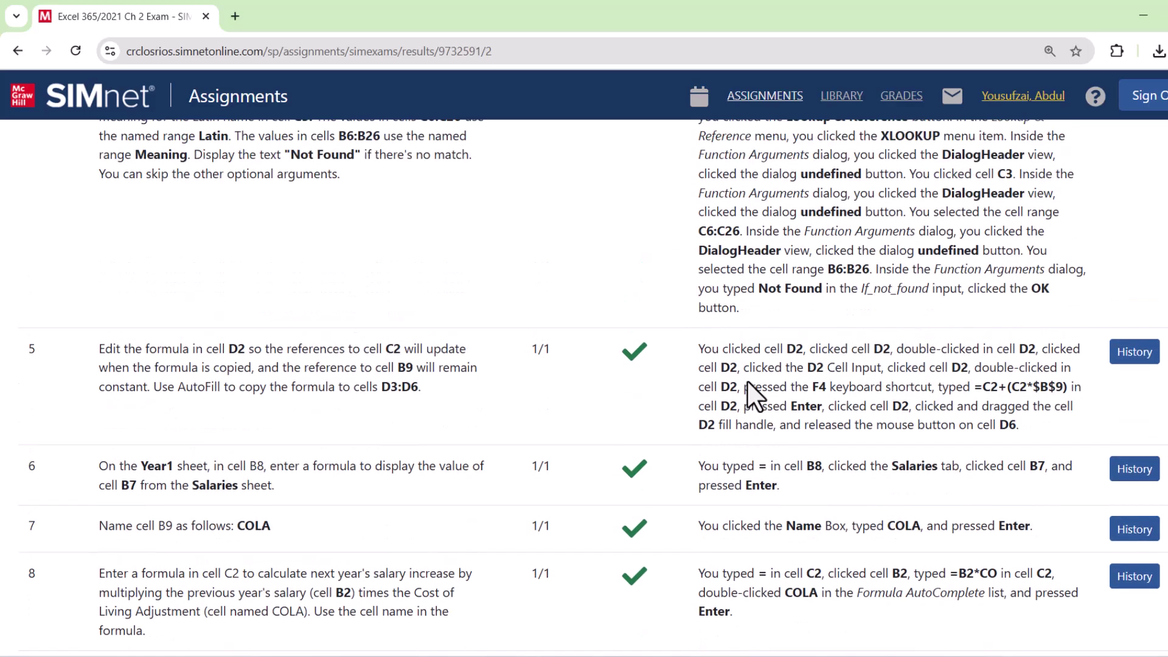
scroll(747, 247, "up", 3)
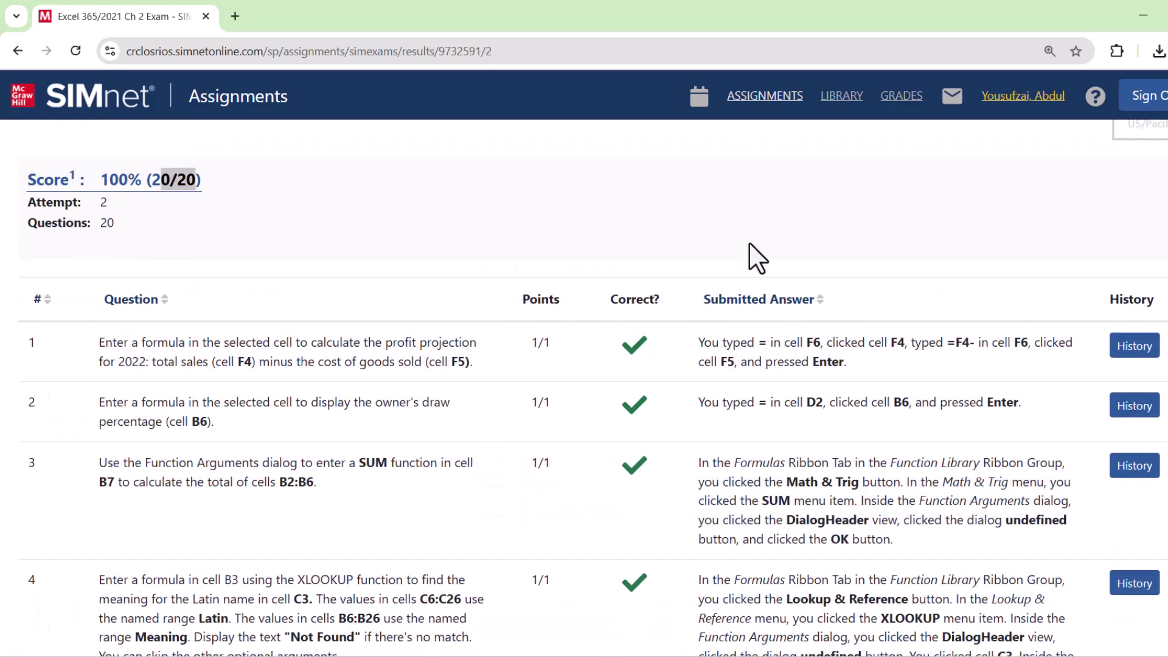
scroll(779, 430, "down", 3)
scroll(761, 430, "down", 15)
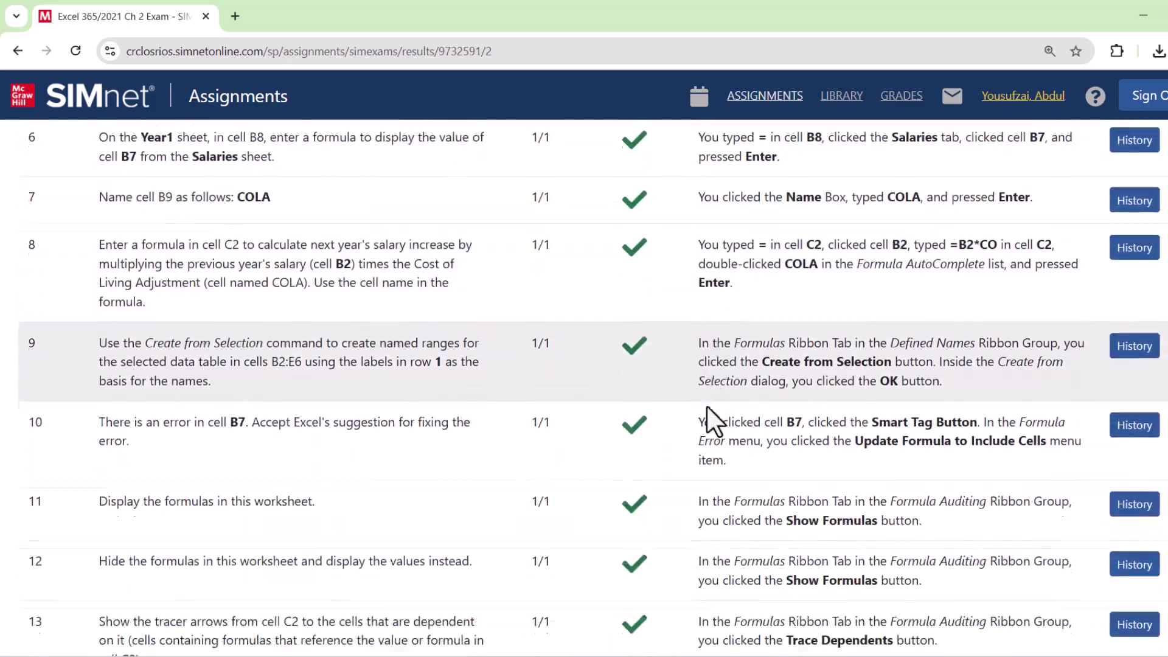
scroll(645, 384, "down", 10)
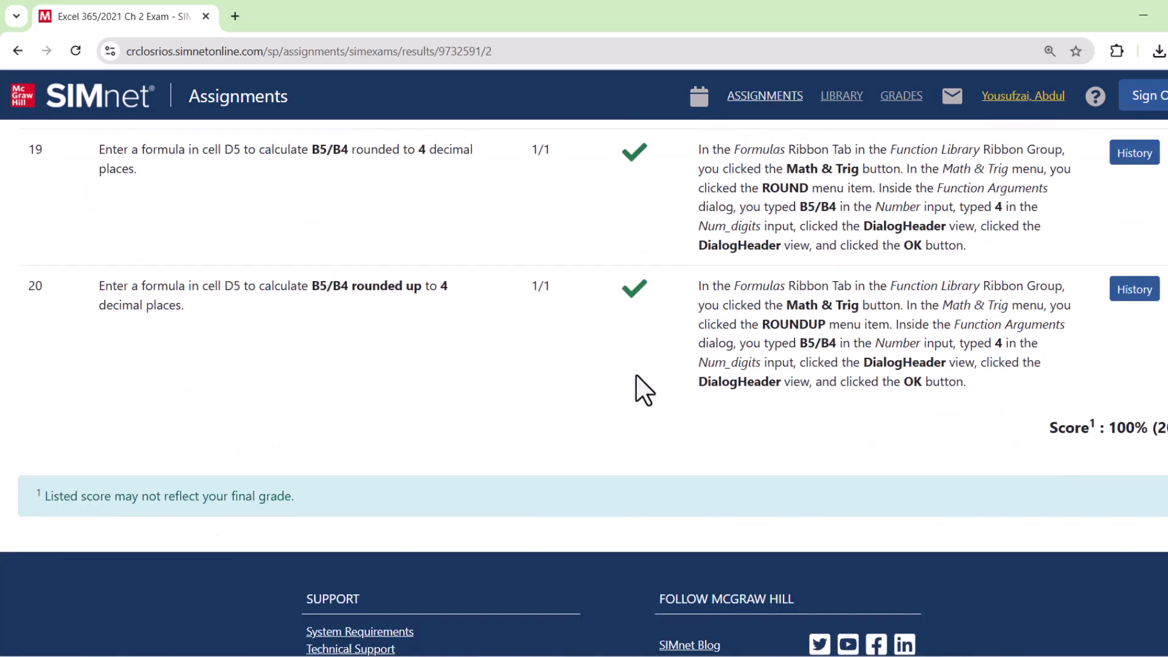